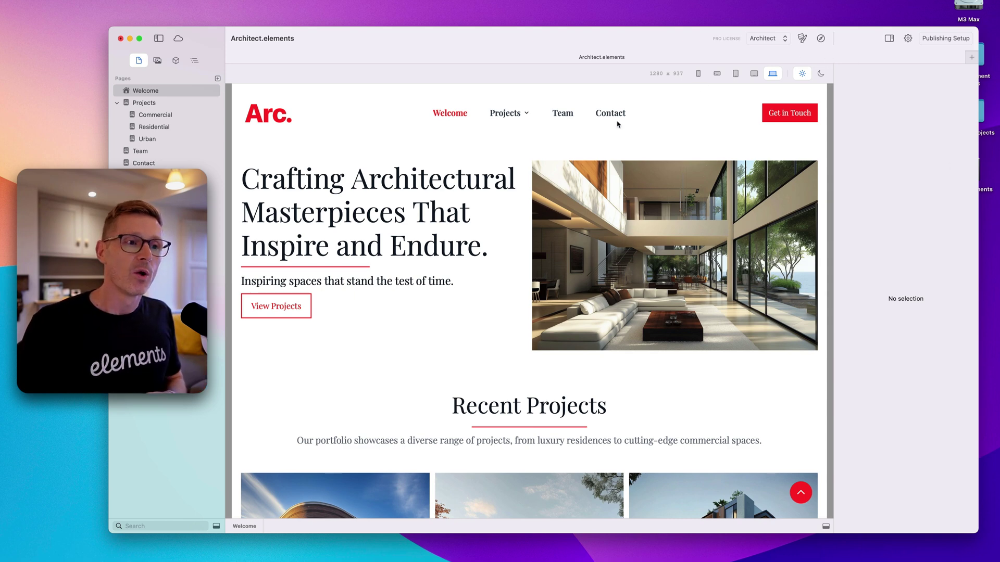
# - Select part of the hero heading's text, including the word "Architectural", to examine the inline text style options
pyautogui.click(403, 271)
pyautogui.click(421, 259)
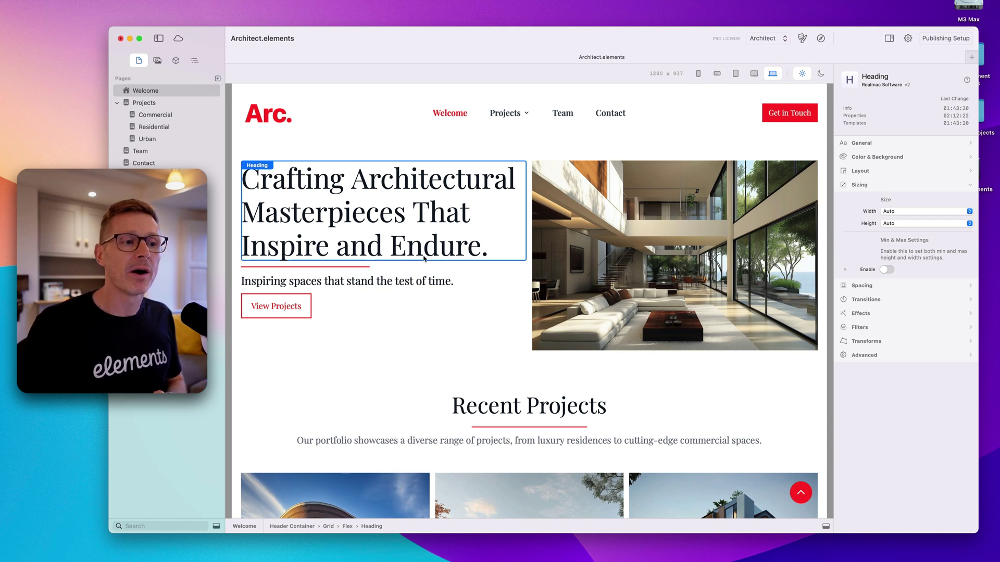
pyautogui.doubleClick(498, 231)
pyautogui.moveTo(494, 223); pyautogui.dragTo(400, 187)
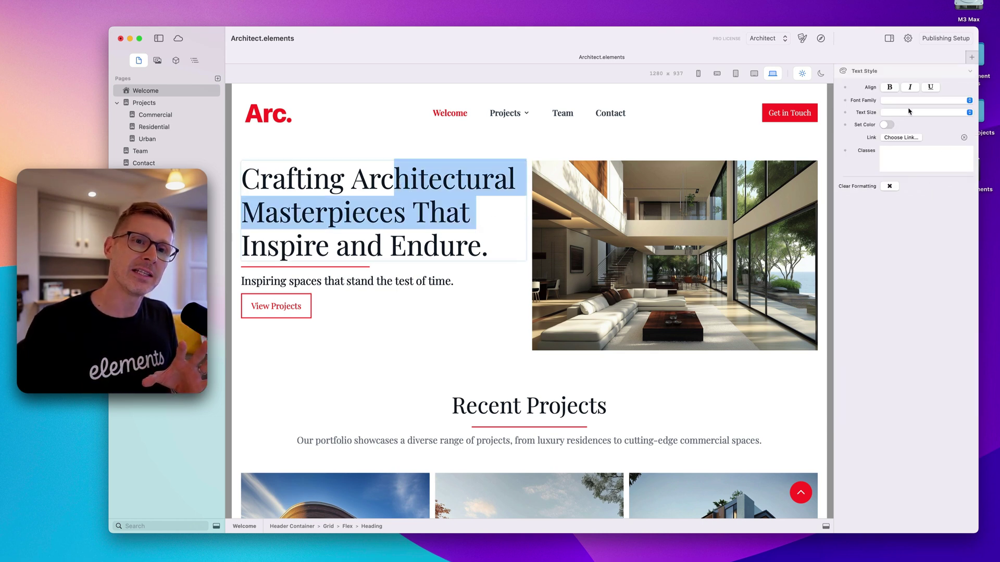
pyautogui.doubleClick(384, 170)
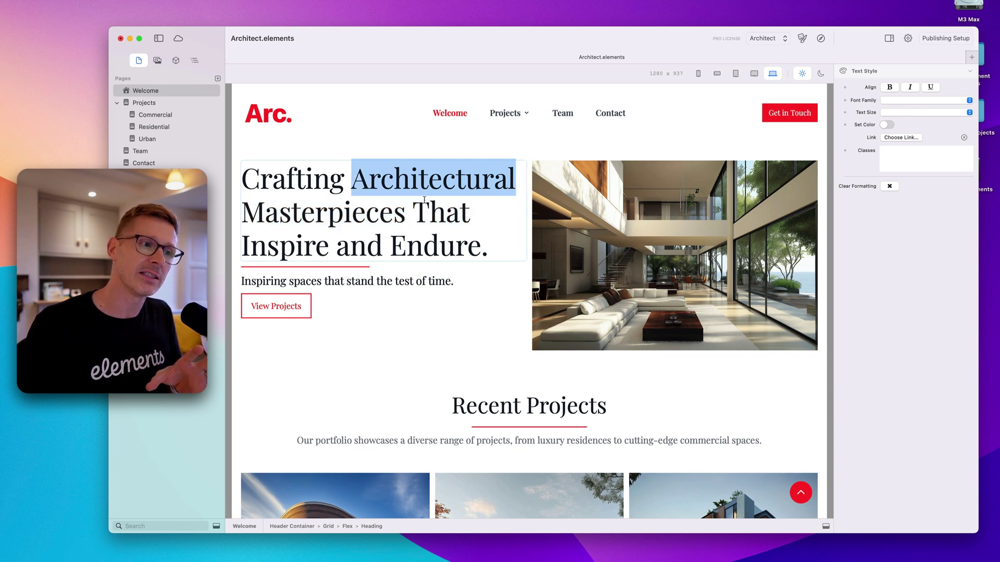
pyautogui.click(463, 130)
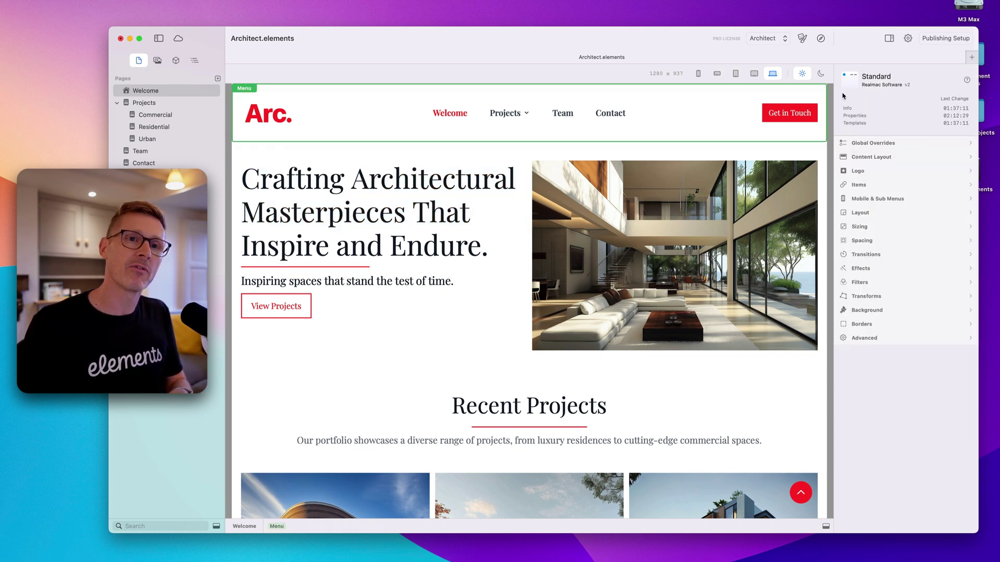
# - Open the project's theme settings to view the available categories, and close them again
pyautogui.click(802, 39)
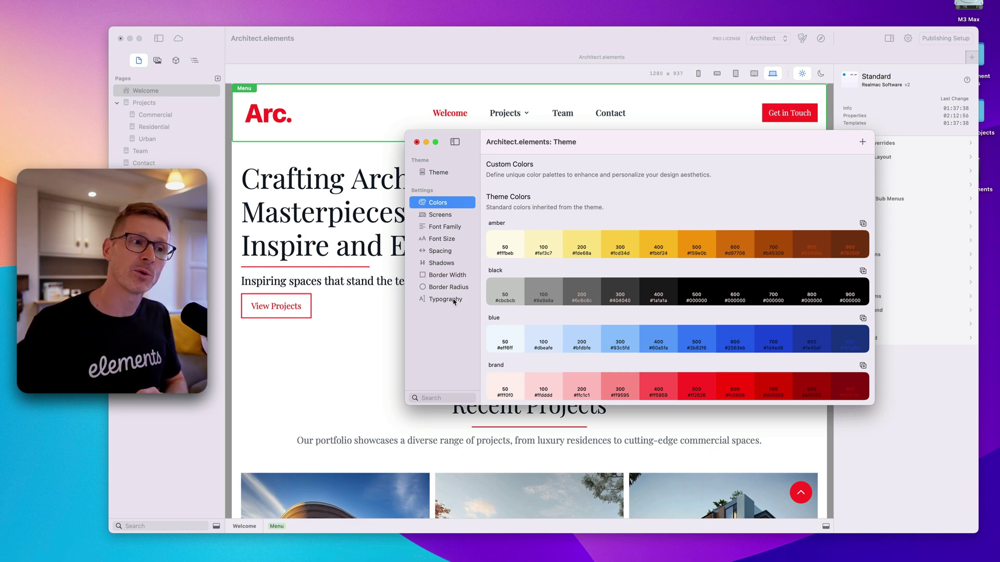
pyautogui.click(417, 141)
# - Select the word "Architectural" inside the hero heading for inline styling, and return to the whole heading component's settings
pyautogui.click(467, 209)
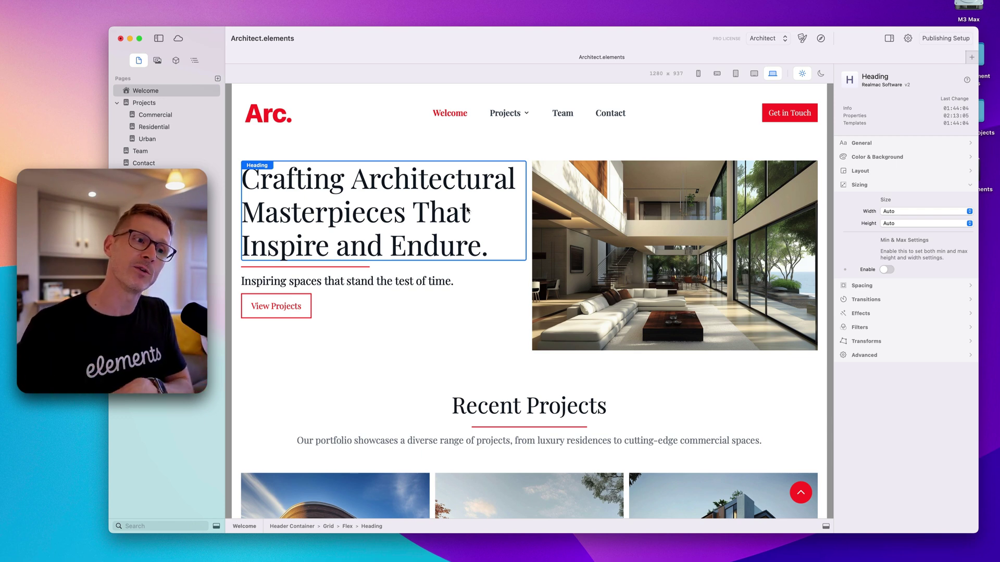
pyautogui.doubleClick(467, 210)
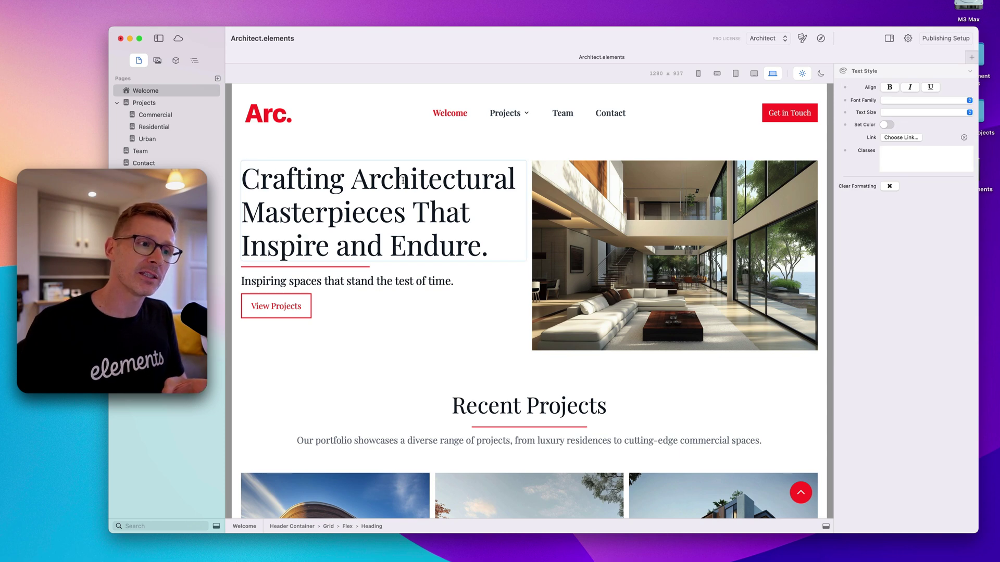
pyautogui.doubleClick(405, 182)
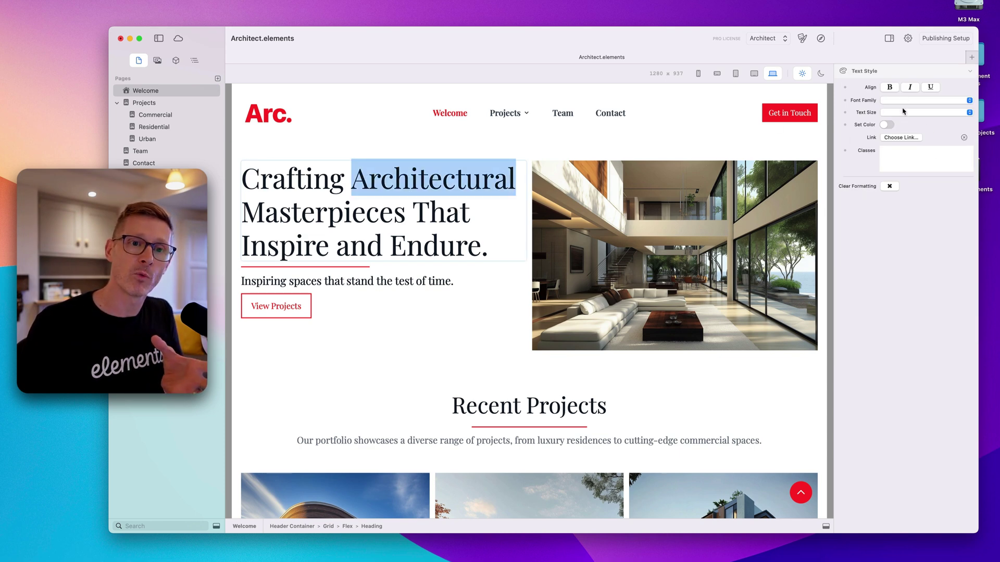
pyautogui.press('Escape')
pyautogui.press('Escape')
pyautogui.click(345, 208)
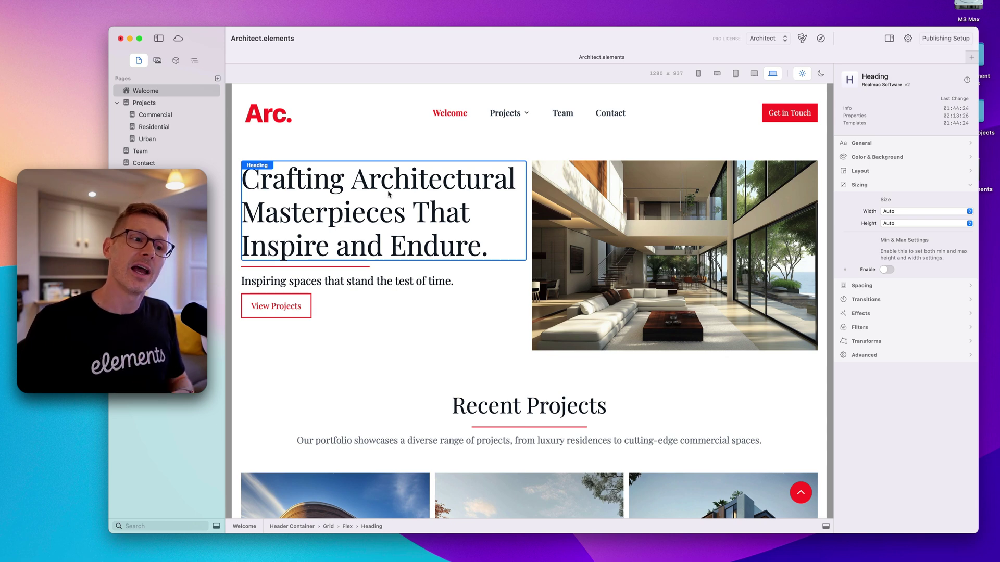
# - Display the list of all components and look through its Content group
pyautogui.click(176, 60)
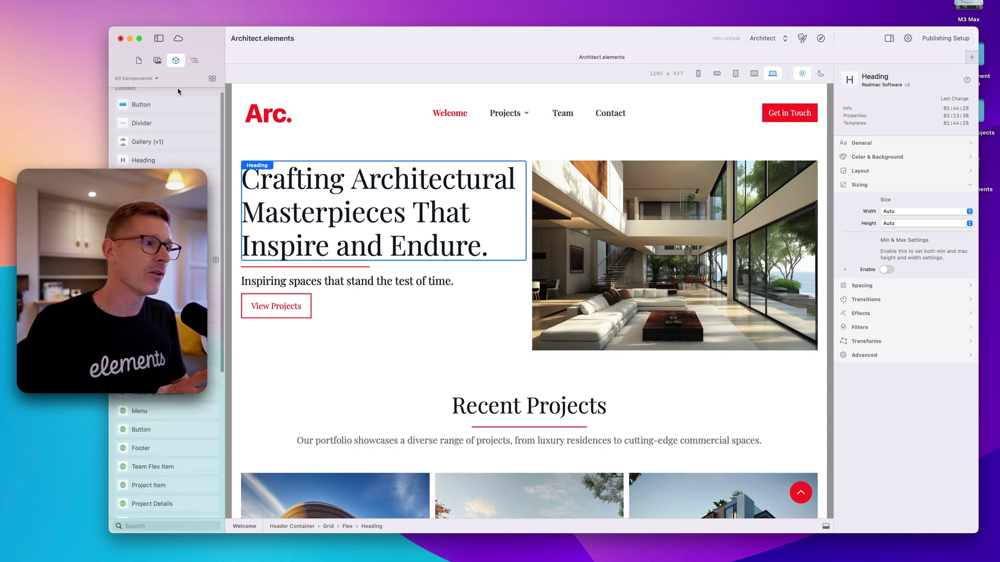
pyautogui.scroll(1, 167, 115)
pyautogui.moveTo(145, 166); pyautogui.dragTo(263, 165)
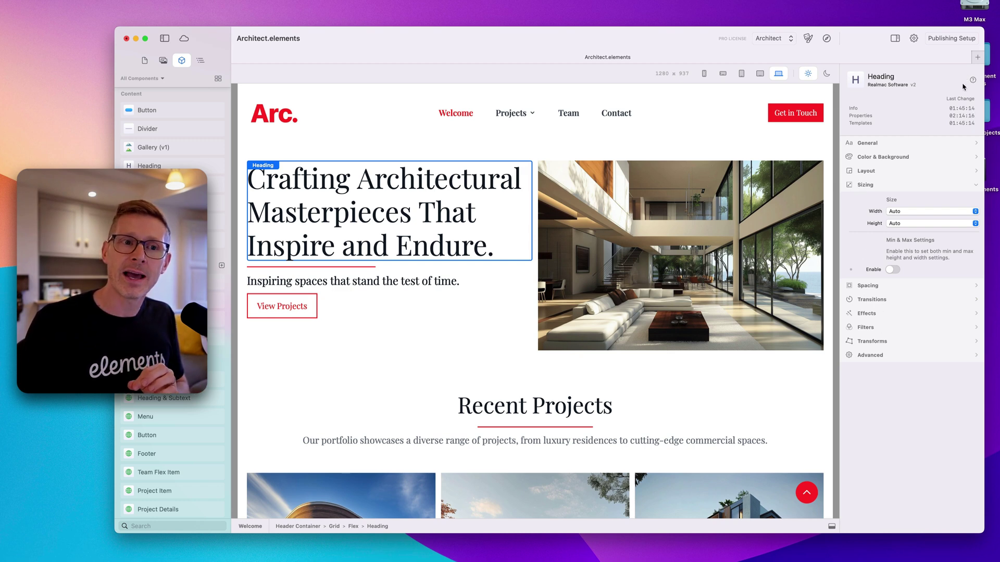
# - Select several page components, ending with the Arc. logo, and open the logo's SVG help page
pyautogui.click(651, 209)
pyautogui.click(448, 282)
pyautogui.click(447, 304)
pyautogui.click(276, 116)
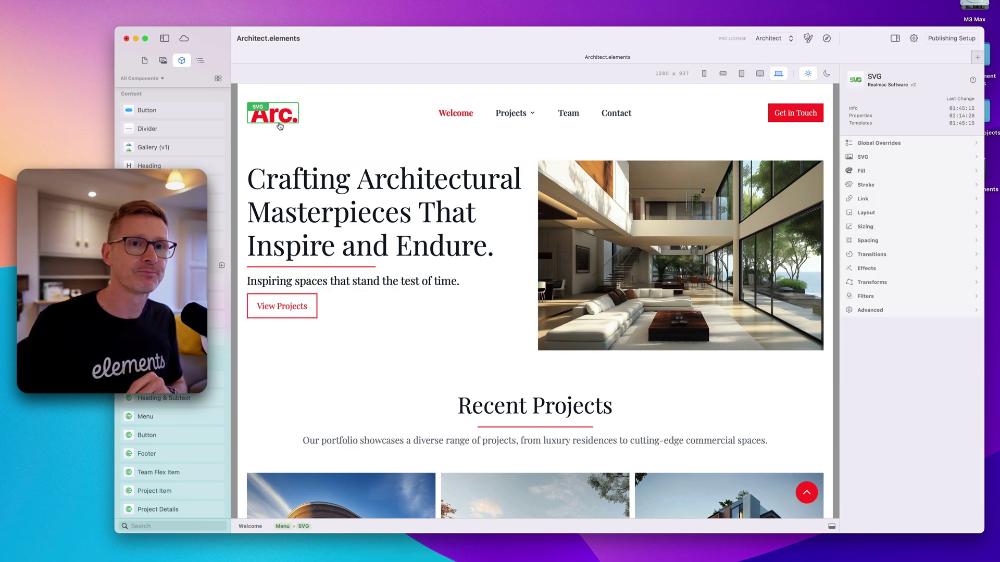
pyautogui.click(973, 81)
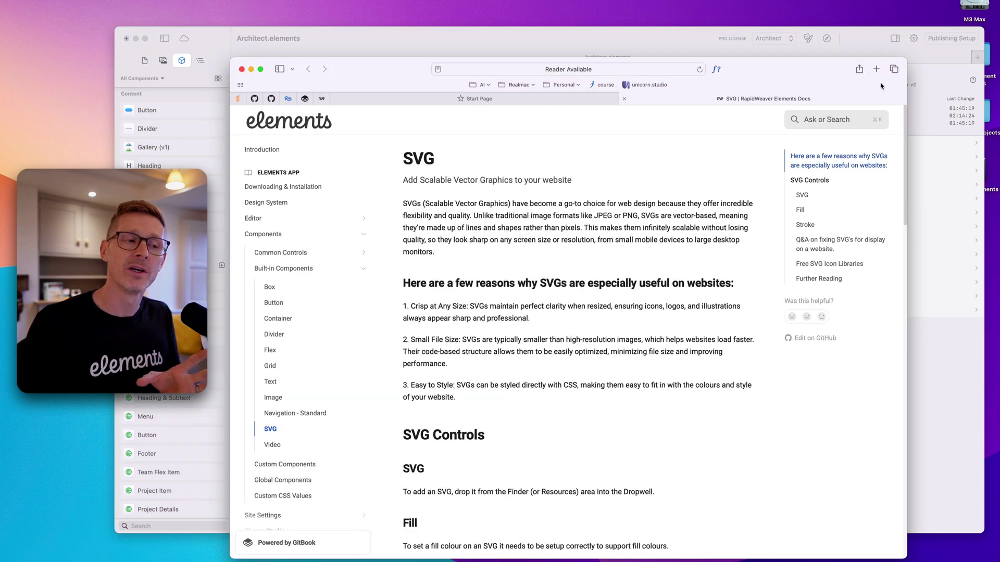
# - Switch back to the Elements project, select the hero heading and open its help page
pyautogui.click(428, 37)
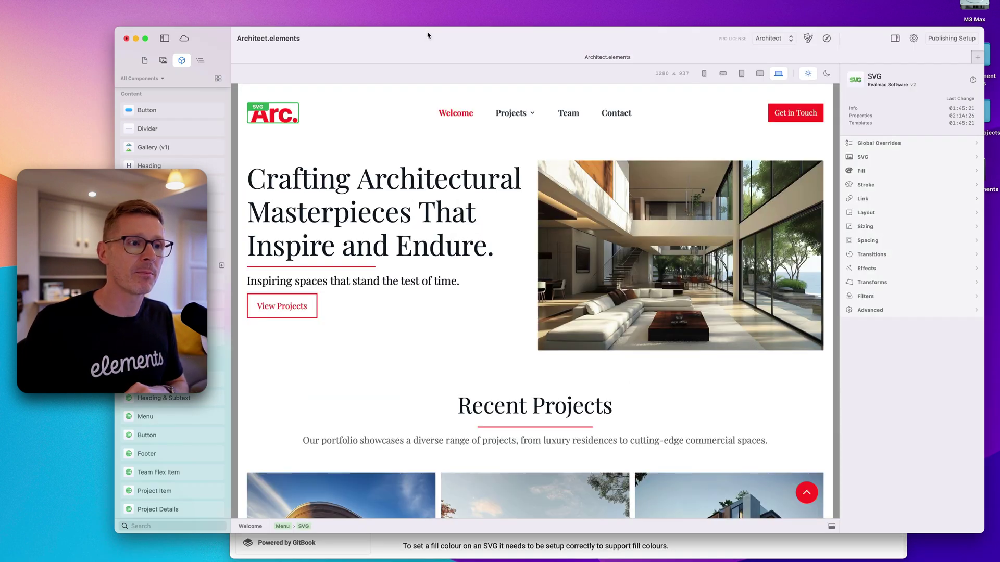
pyautogui.click(337, 226)
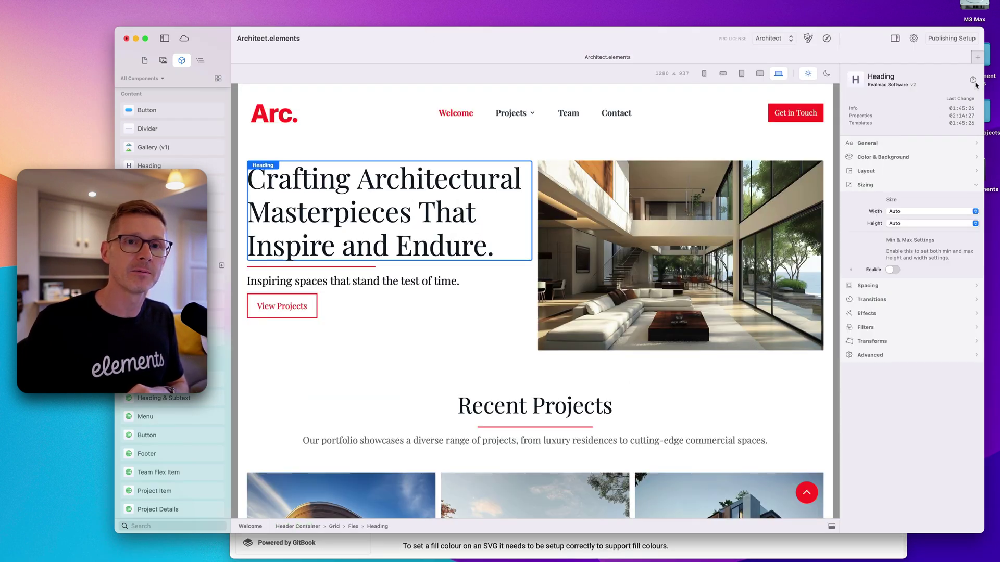
pyautogui.click(973, 81)
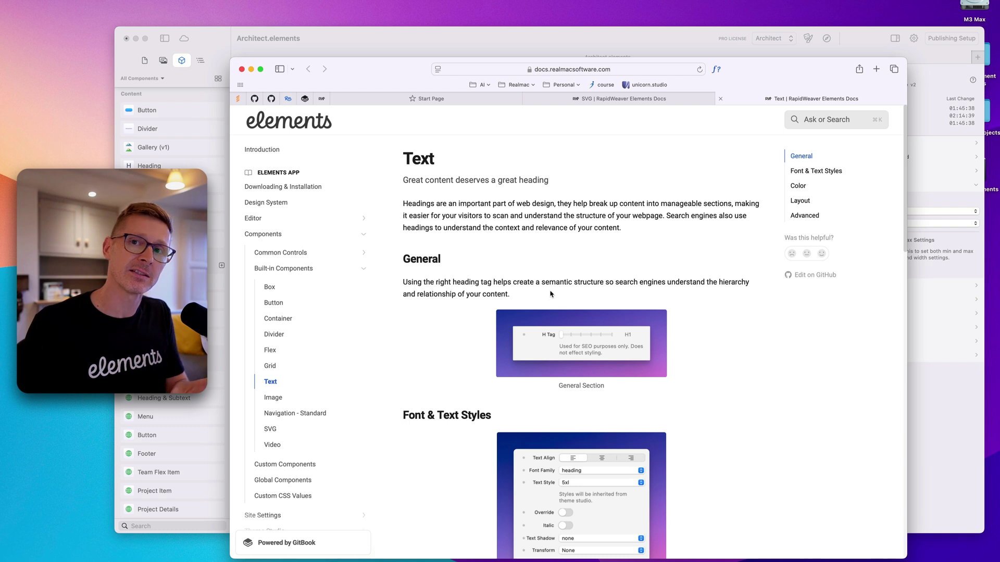
# - Expand the Common Controls topics in the documentation and compare them with the heading's settings in Elements
pyautogui.click(364, 267)
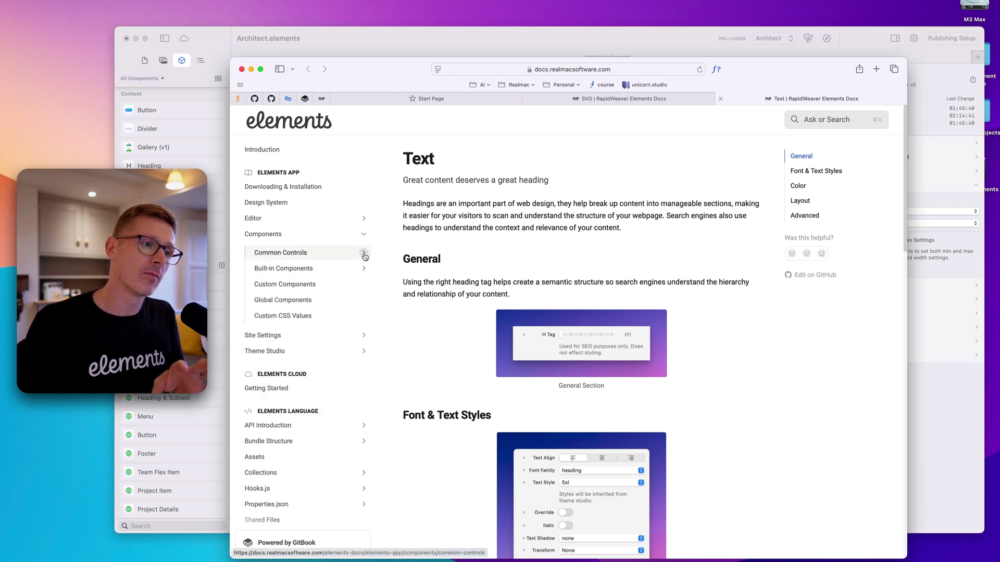
pyautogui.click(364, 254)
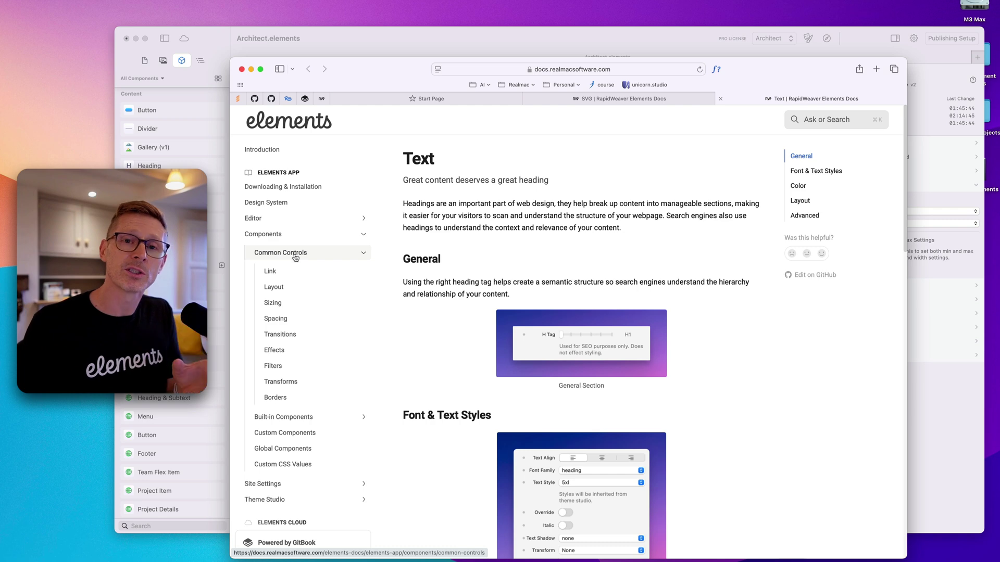
pyautogui.click(932, 389)
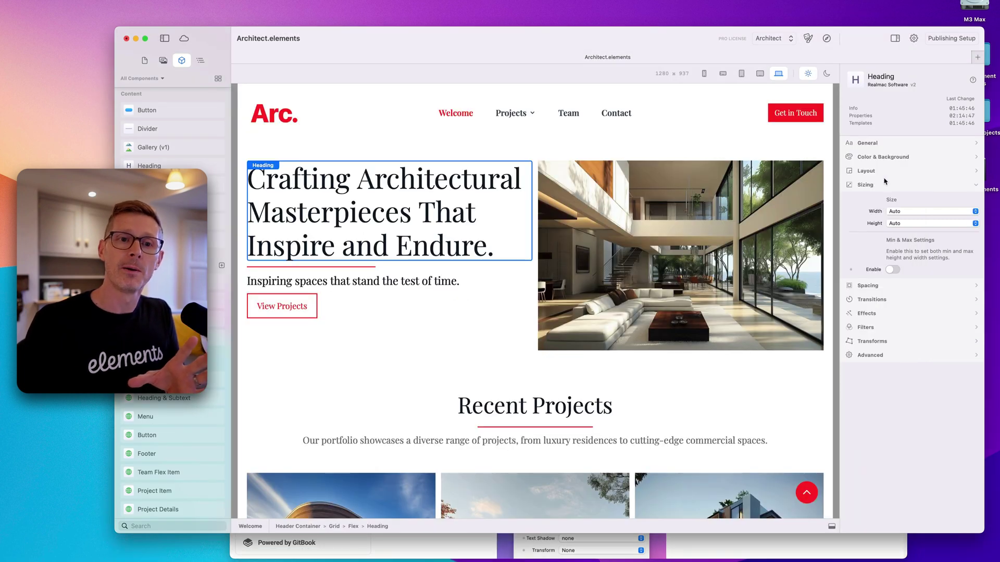
pyautogui.click(736, 543)
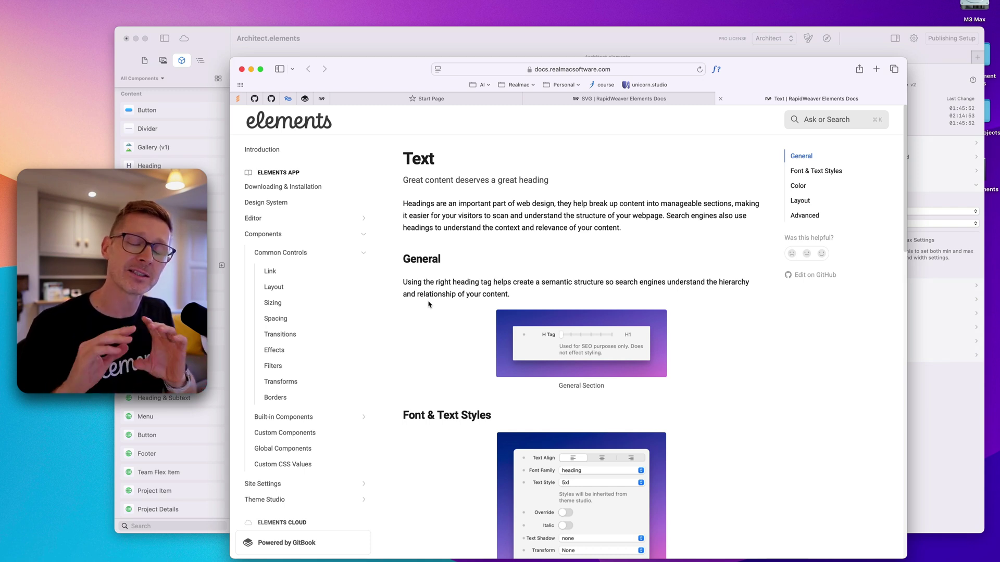
# - Browse the Link, Layout and Sizing pages of the Common Controls documentation
pyautogui.click(286, 271)
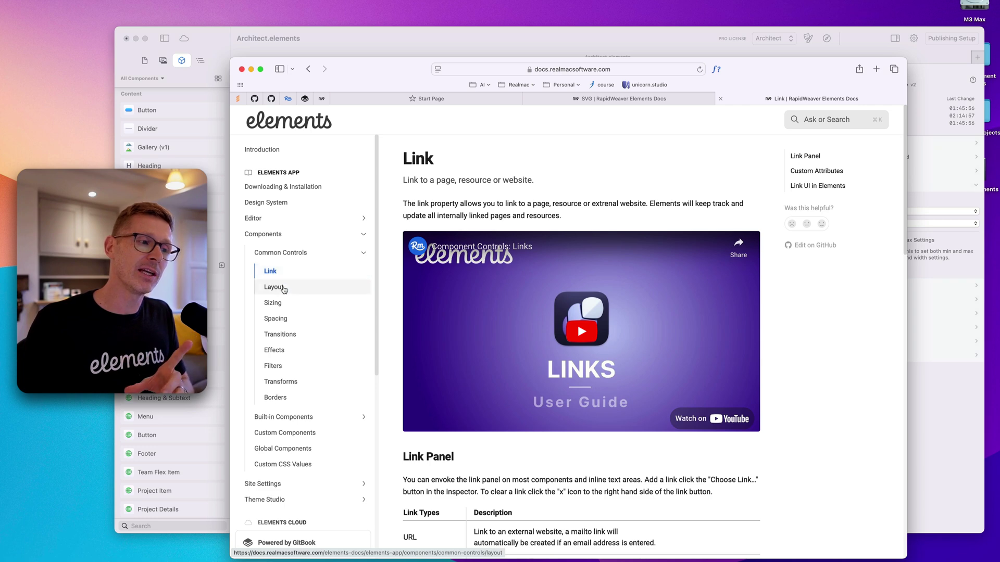
pyautogui.click(283, 288)
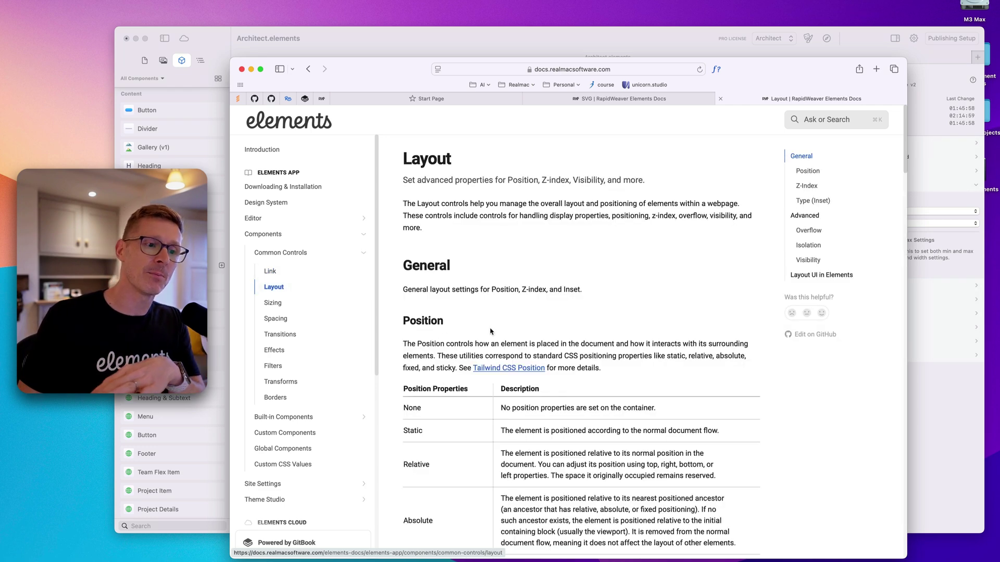
pyautogui.click(279, 305)
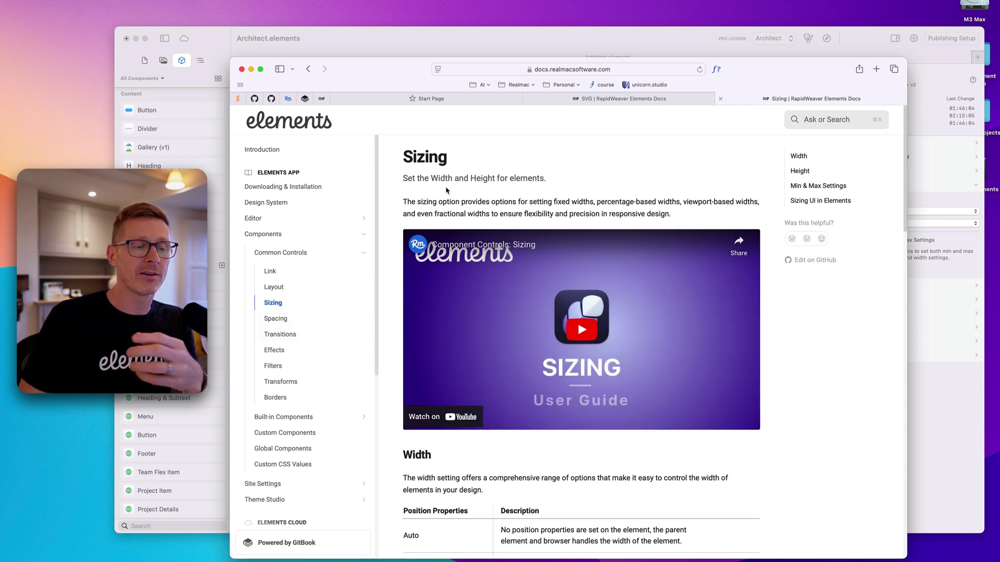
pyautogui.scroll(-6, 518, 330)
pyautogui.scroll(6, 567, 301)
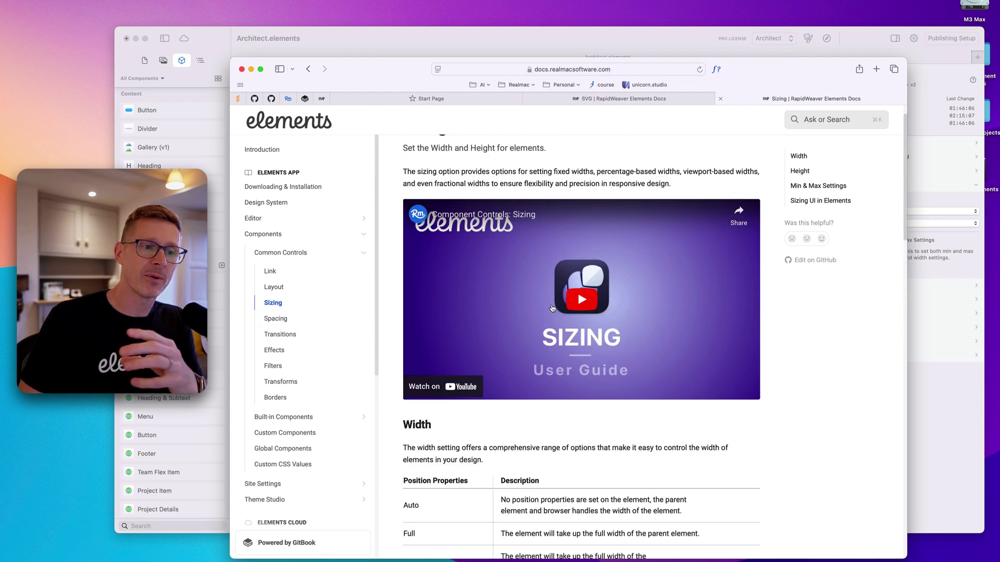
# - Switch between the documentation and the Elements project, and expand the heading's Transitions settings
pyautogui.click(958, 420)
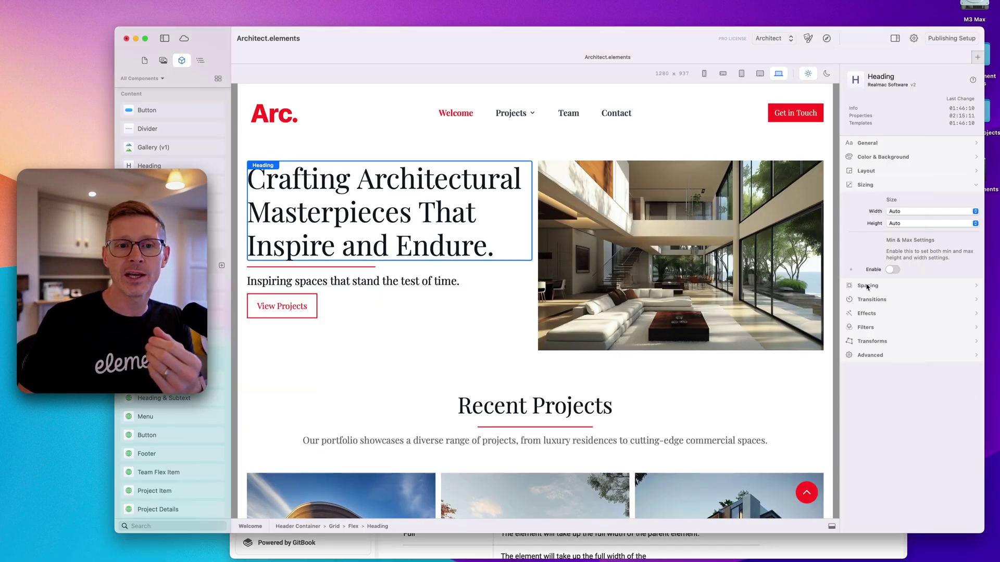
pyautogui.click(806, 544)
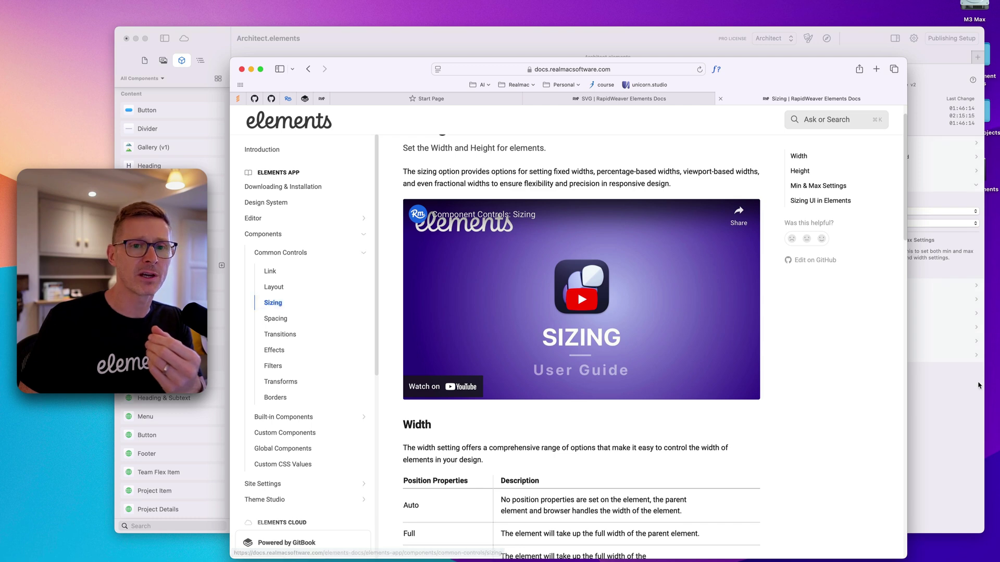
pyautogui.click(916, 223)
pyautogui.click(871, 301)
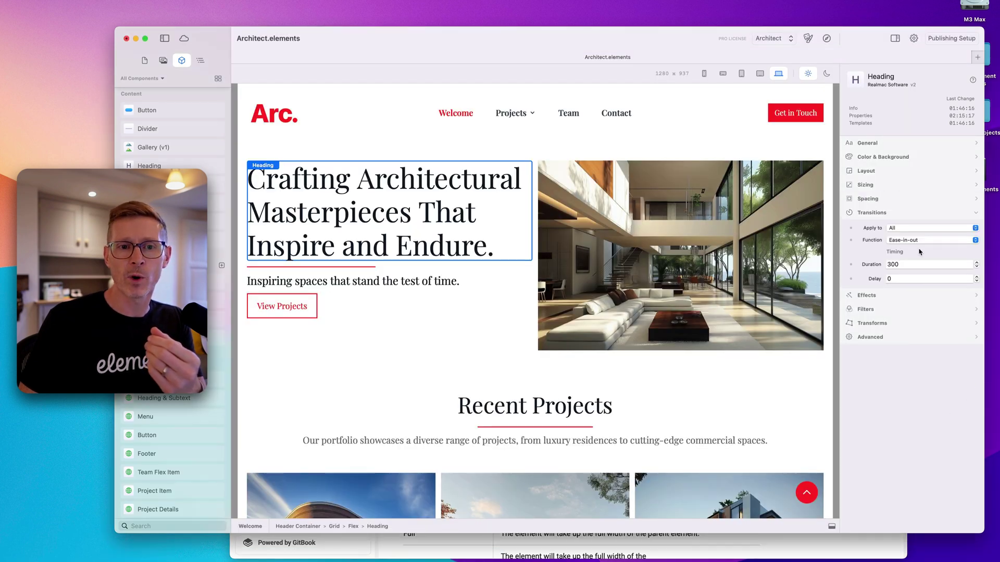
# - Return to the documentation in the browser and read through the Transitions page
pyautogui.click(312, 544)
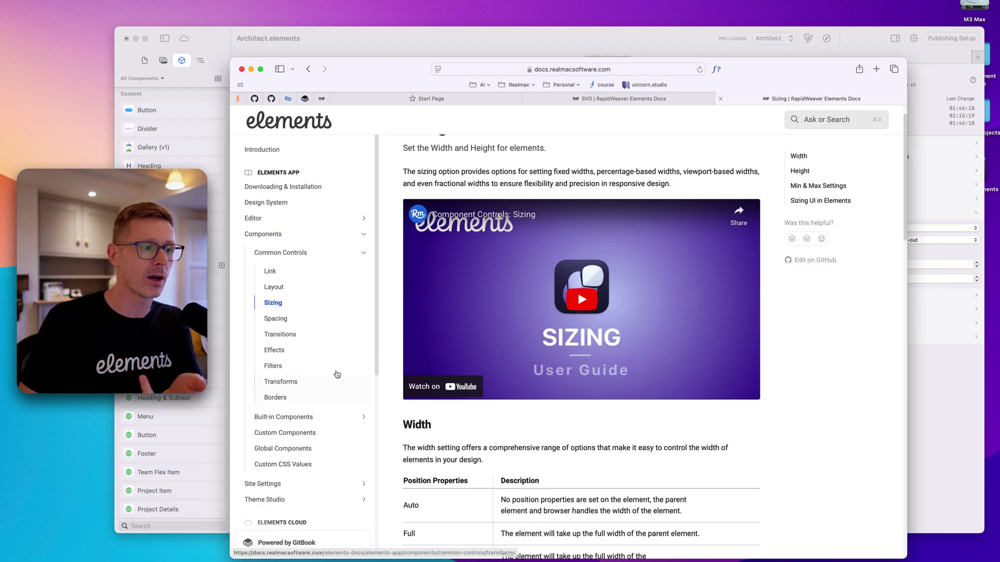
pyautogui.click(291, 337)
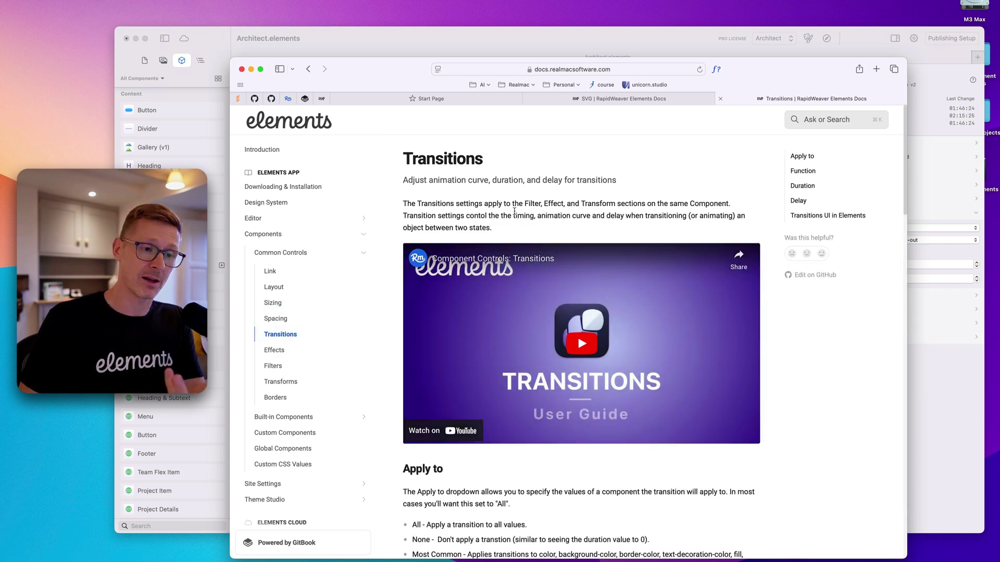
pyautogui.scroll(-7, 515, 211)
pyautogui.scroll(-9, 515, 211)
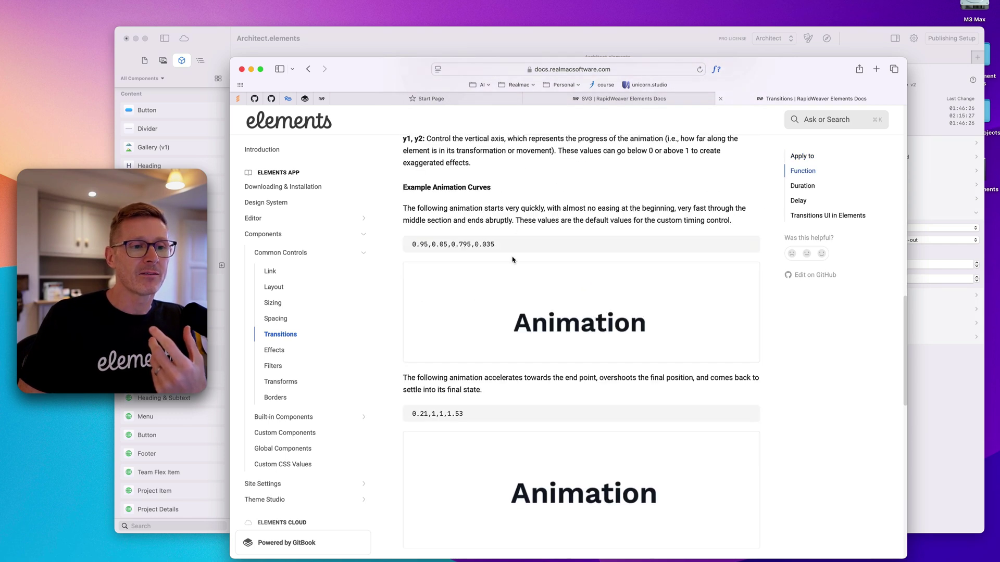
pyautogui.scroll(-9, 513, 260)
pyautogui.scroll(-5, 512, 260)
pyautogui.scroll(15, 513, 258)
pyautogui.scroll(3, 513, 257)
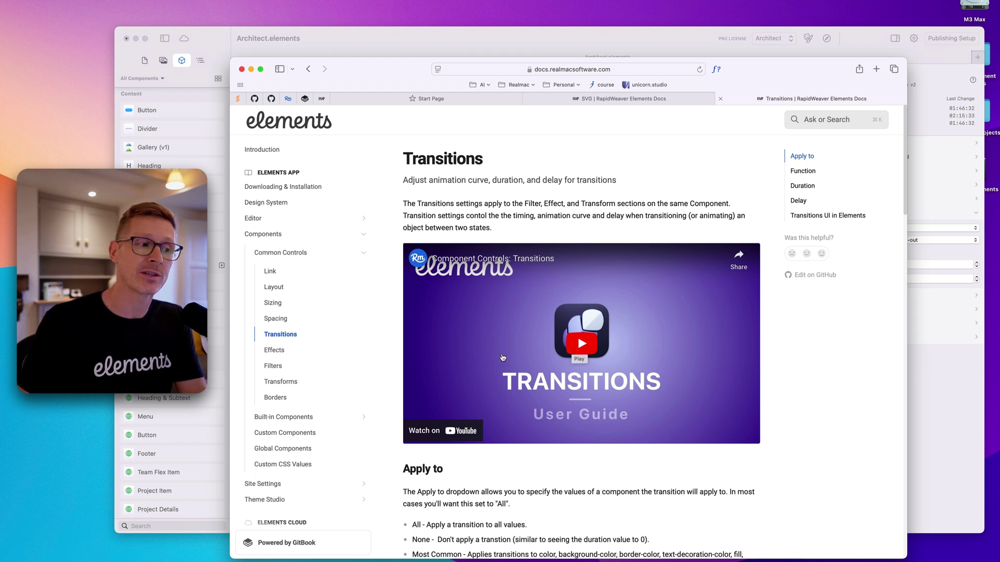
# - View the documentation's Built-in Components topics, collapse the topic groups and switch back to the Elements project
pyautogui.click(364, 417)
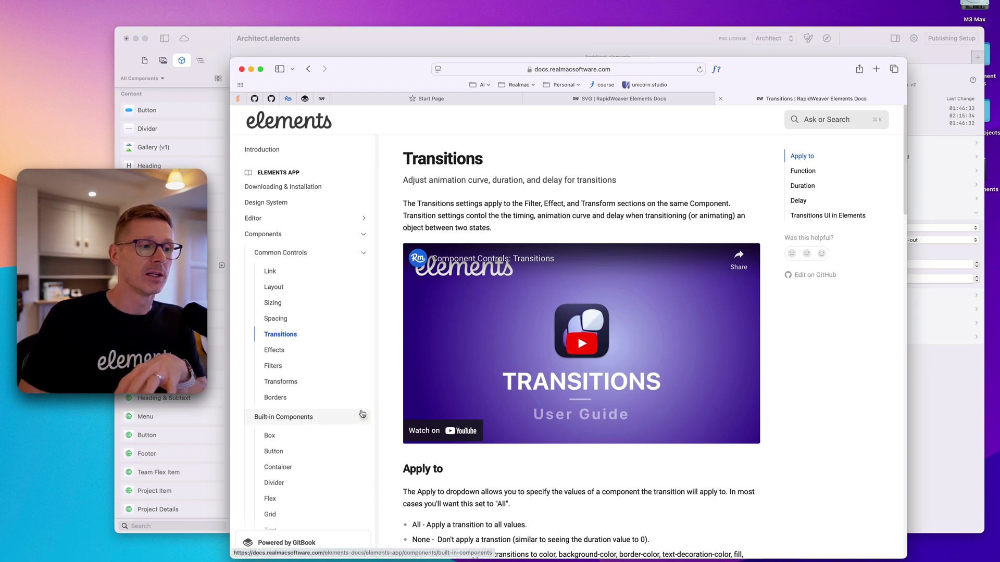
pyautogui.click(364, 255)
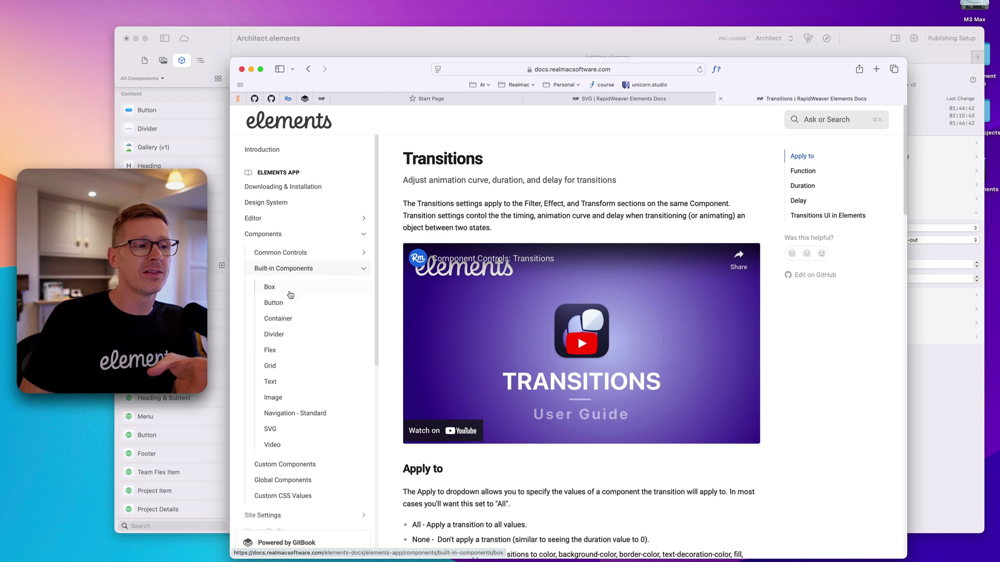
pyautogui.click(363, 271)
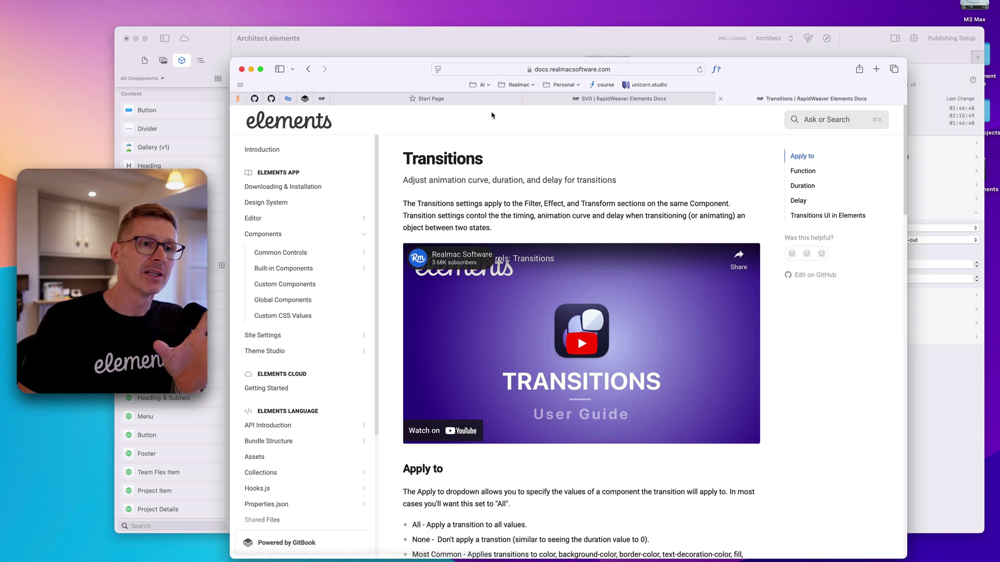
pyautogui.click(547, 46)
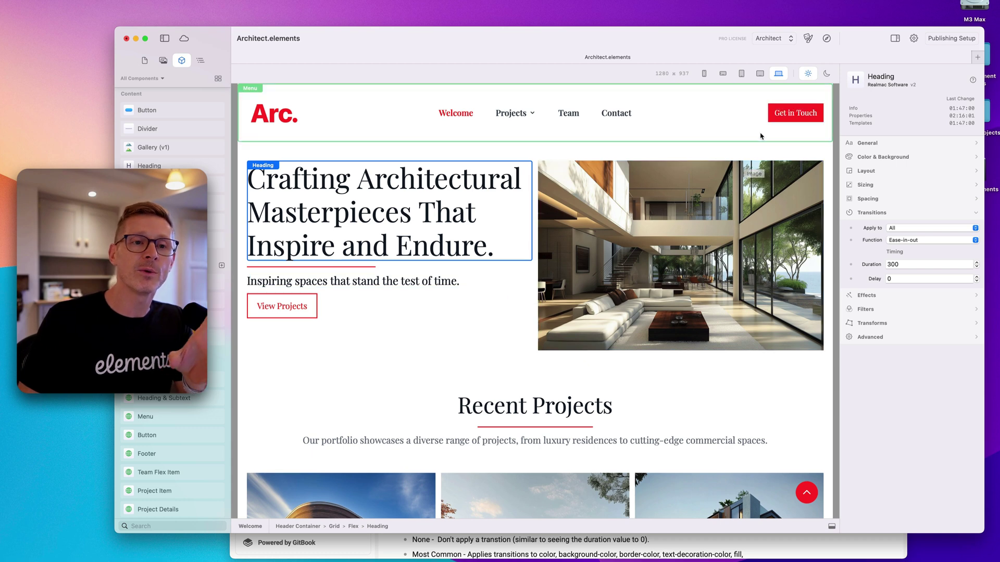
# - Preview the page in dark mode with the Architect theme and return it to light mode
pyautogui.click(829, 73)
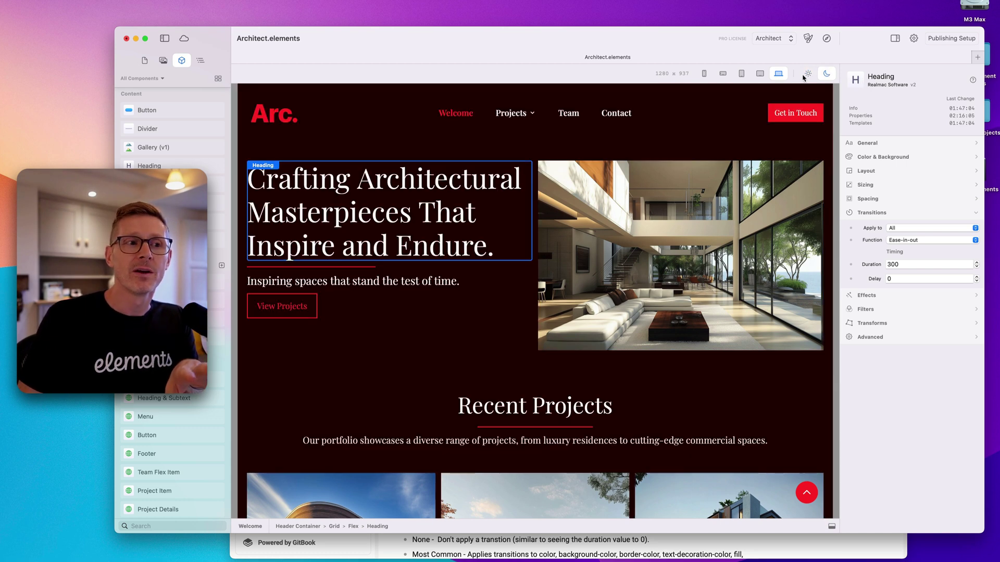
pyautogui.click(826, 73)
pyautogui.click(824, 74)
pyautogui.click(809, 73)
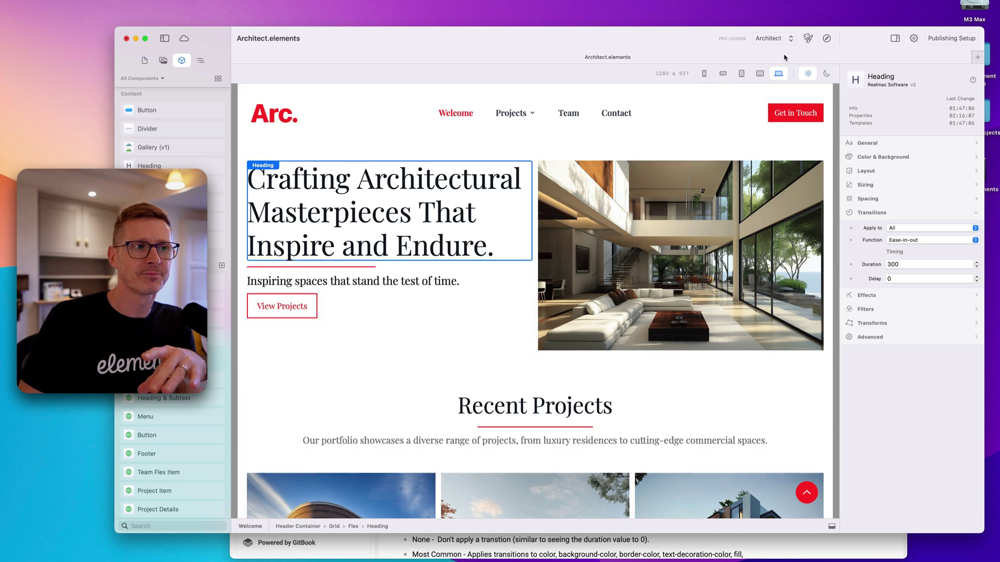
# - Switch the project to the Typesetter theme and compare its dark and light modes
pyautogui.click(785, 42)
pyautogui.click(783, 70)
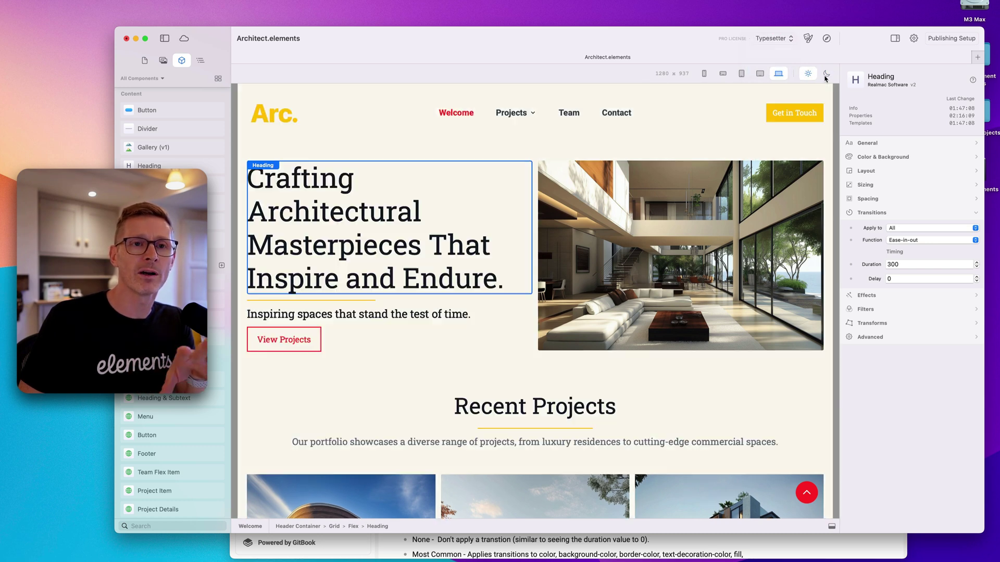
pyautogui.click(827, 74)
pyautogui.click(809, 74)
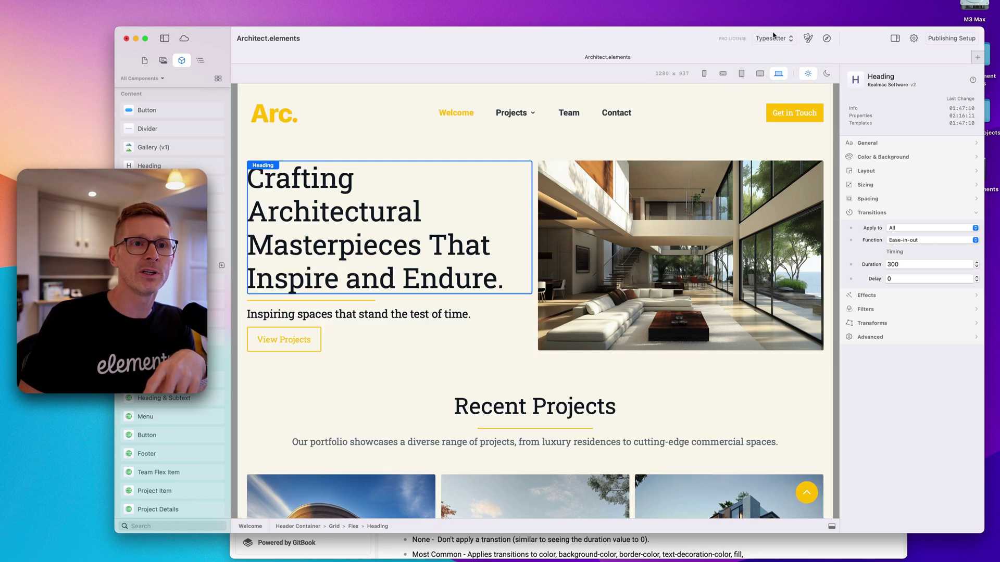
# - Switch the project to the System theme and compare its dark and light modes, ending in light mode
pyautogui.click(779, 38)
pyautogui.click(779, 29)
pyautogui.click(825, 74)
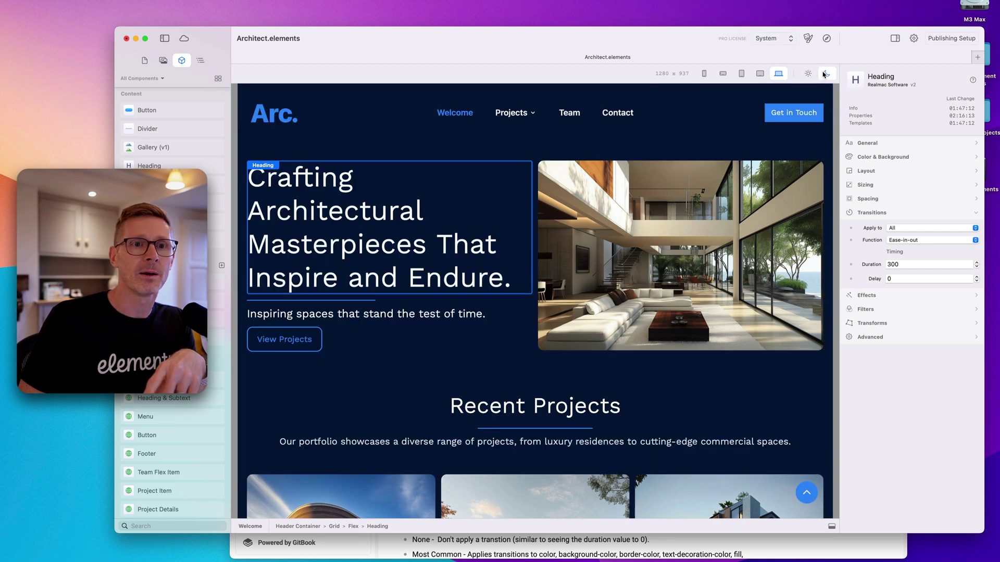
pyautogui.click(810, 75)
pyautogui.click(819, 75)
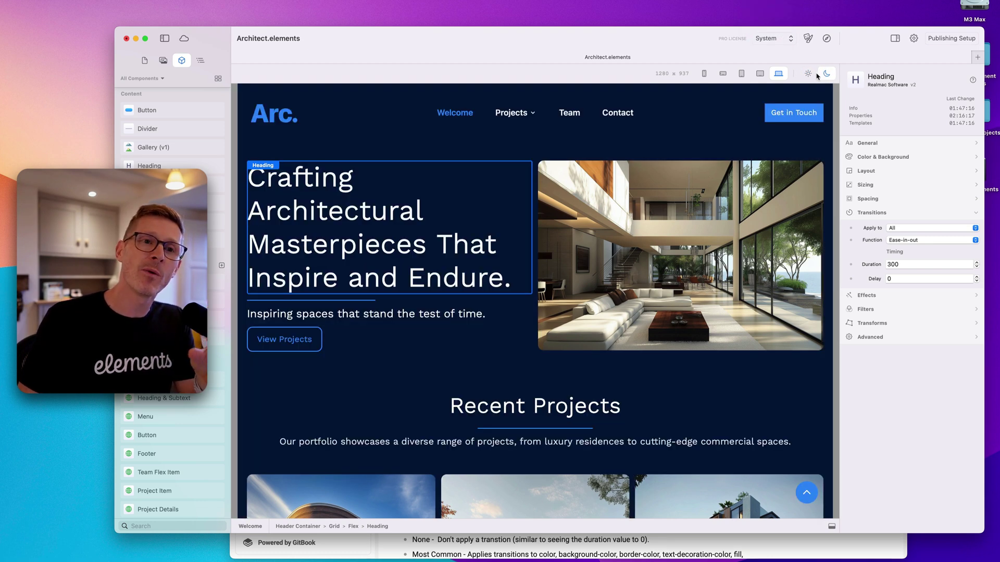
pyautogui.click(809, 74)
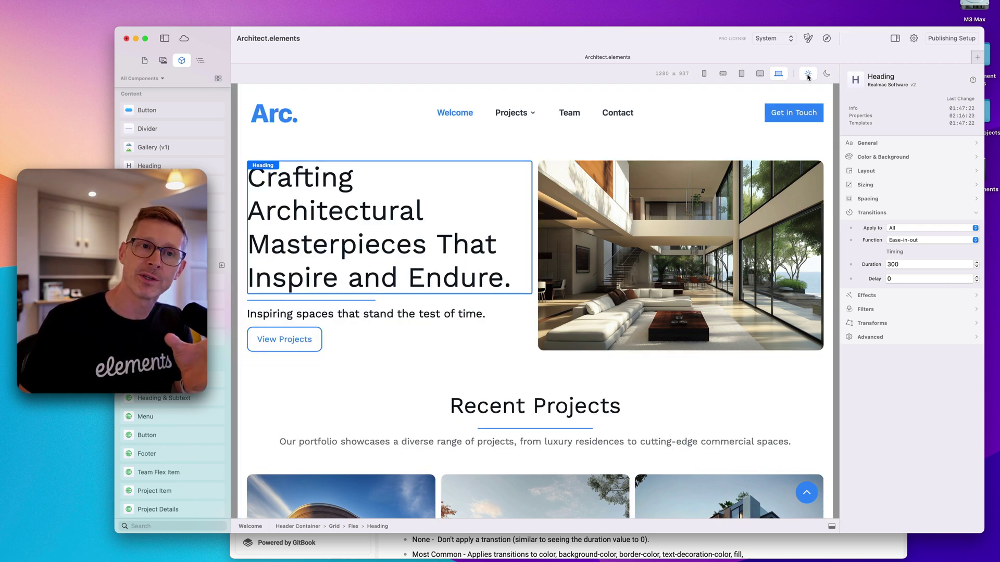
# - In the project's General settings, toggle Allow Dark Mode off and on, leave it enabled and close the settings
pyautogui.click(914, 39)
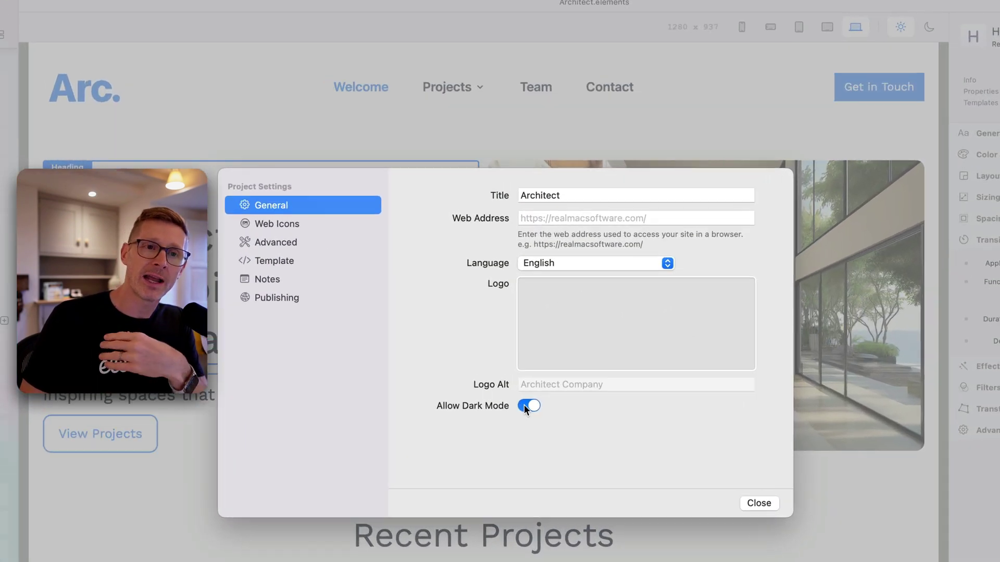
pyautogui.click(525, 406)
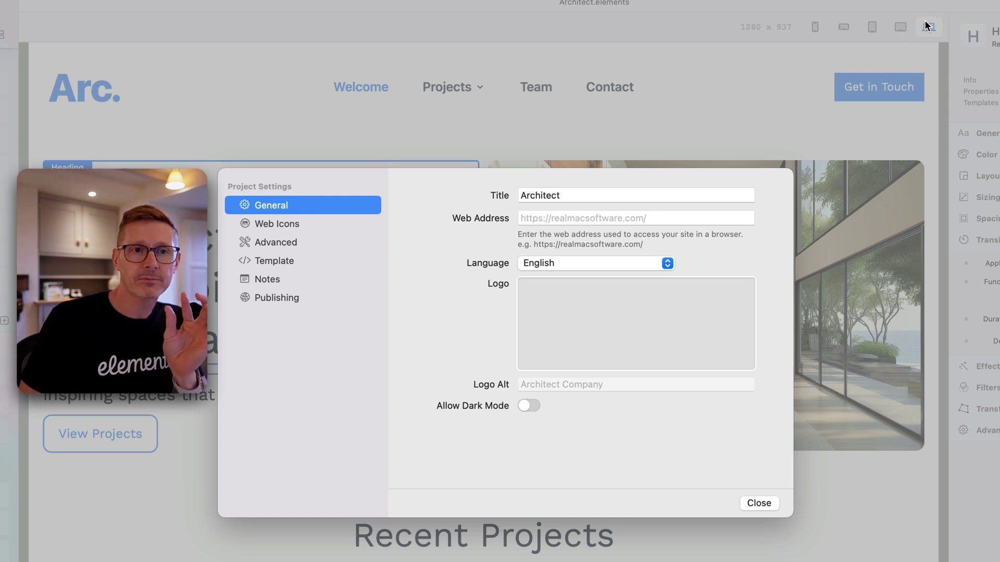
pyautogui.click(528, 407)
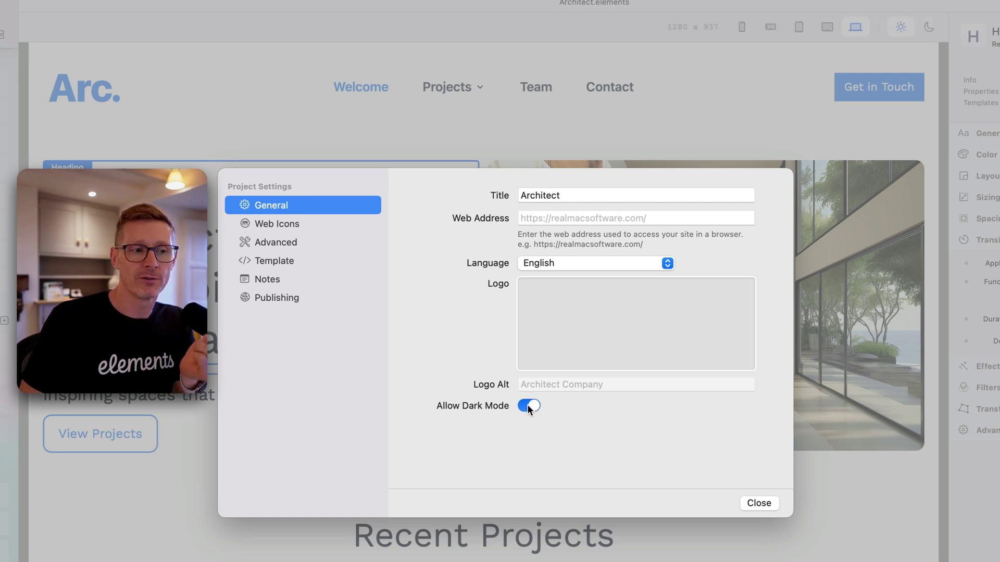
pyautogui.click(529, 407)
pyautogui.click(528, 407)
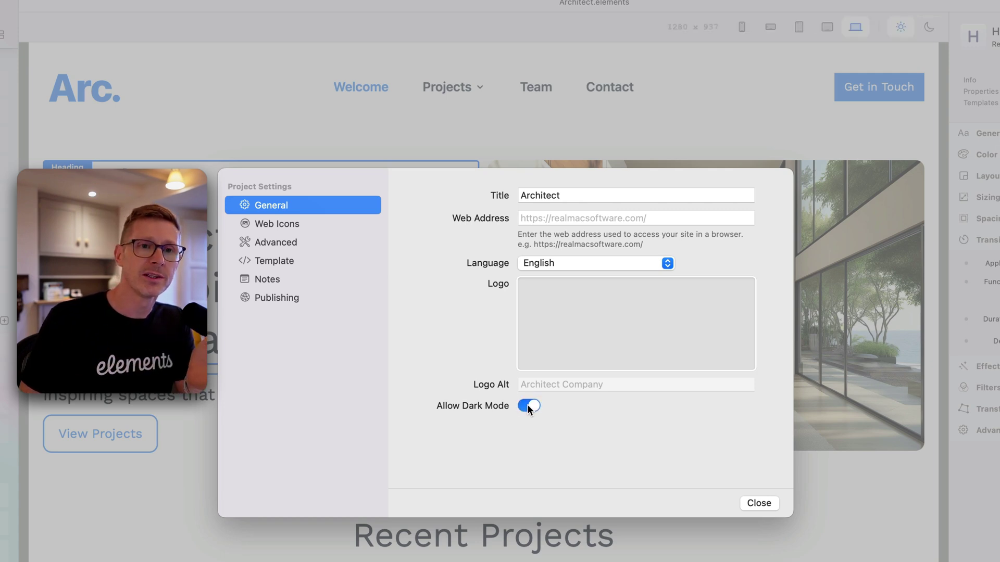
pyautogui.click(529, 407)
pyautogui.click(529, 407)
pyautogui.click(529, 407)
pyautogui.click(529, 406)
pyautogui.click(759, 504)
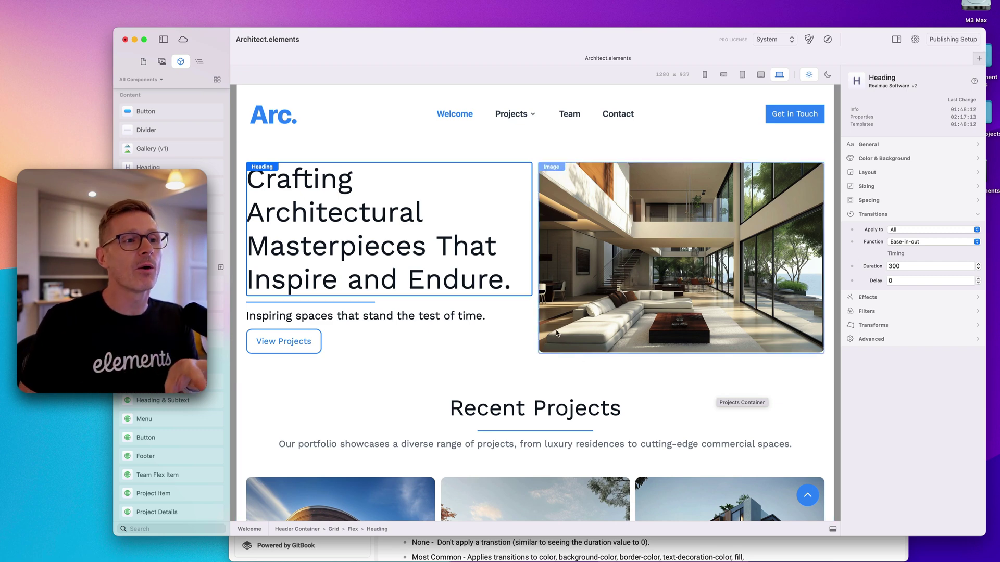
# - Apply the Architect theme to the project and select the Menu component in the page header
pyautogui.click(785, 40)
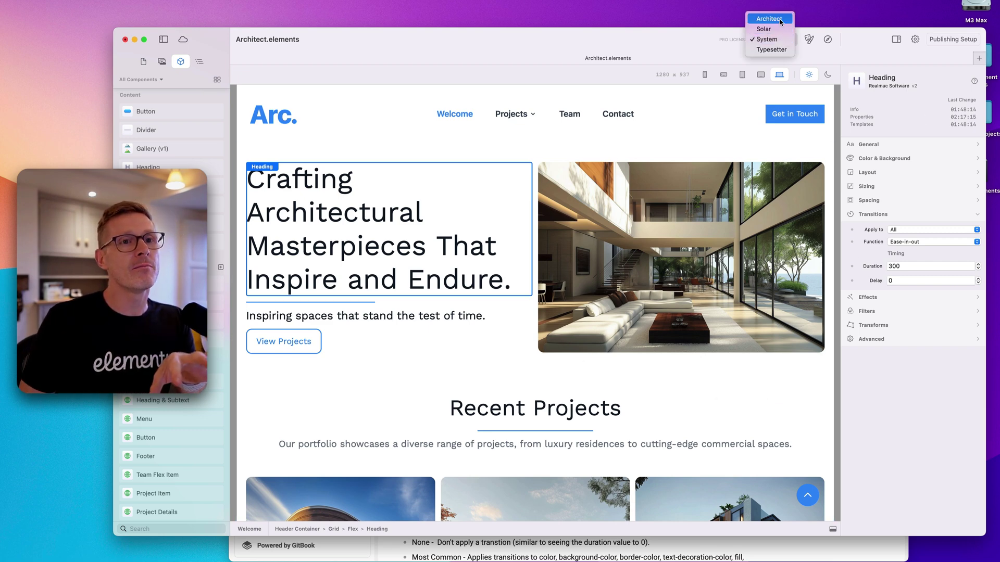
pyautogui.click(781, 19)
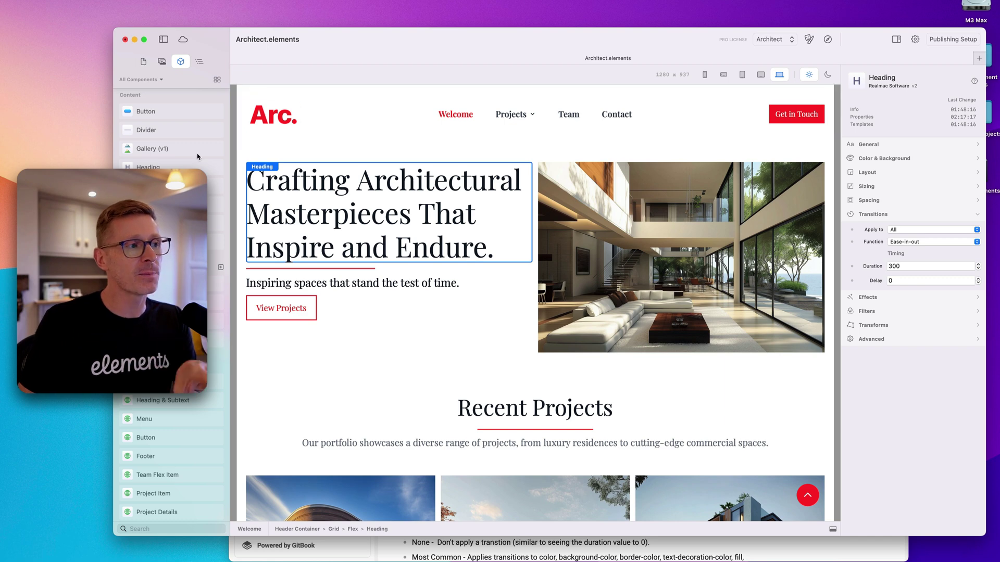
pyautogui.click(347, 136)
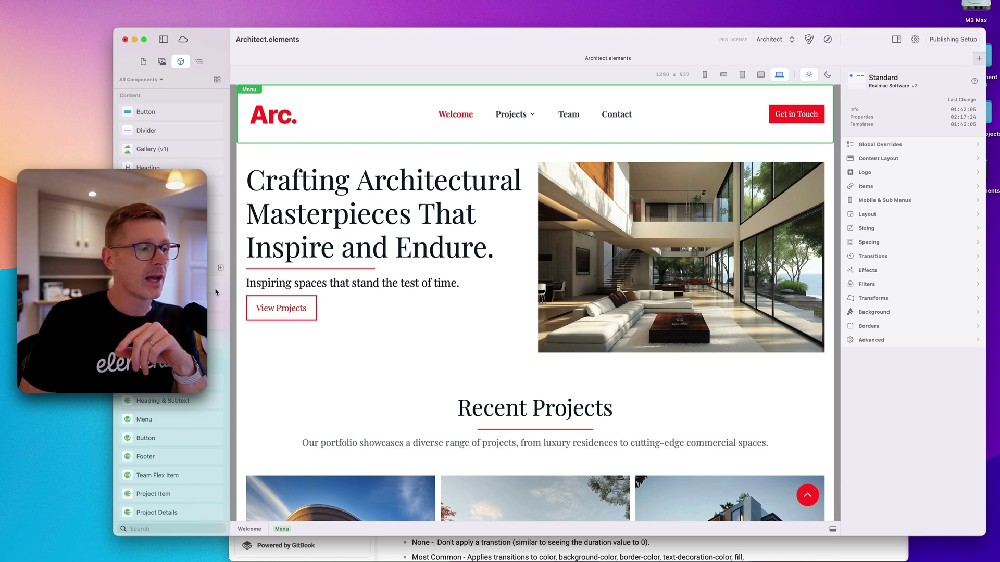
# - Look through the component library and display the project's list of pages
pyautogui.scroll(-15, 161, 468)
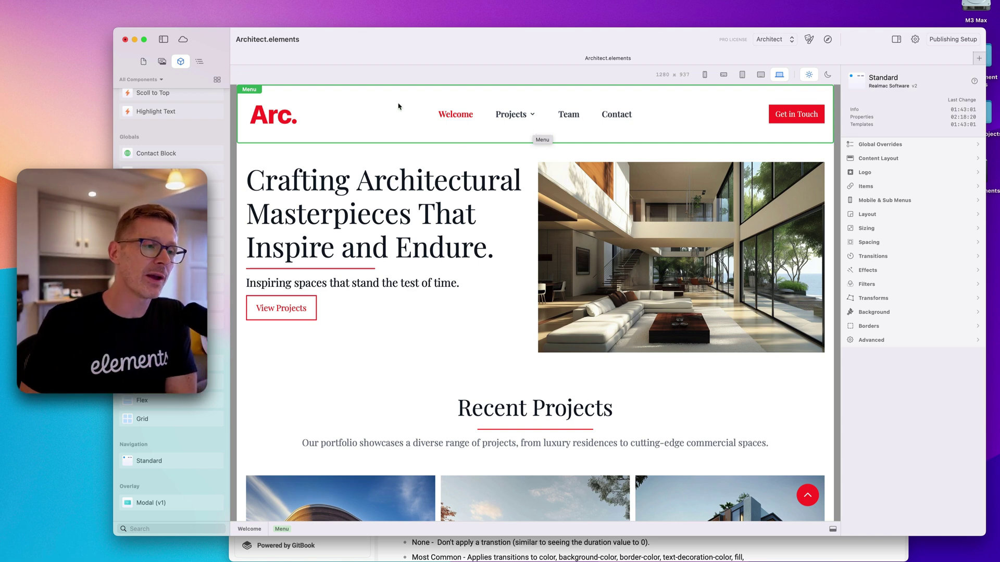
pyautogui.scroll(10, 221, 267)
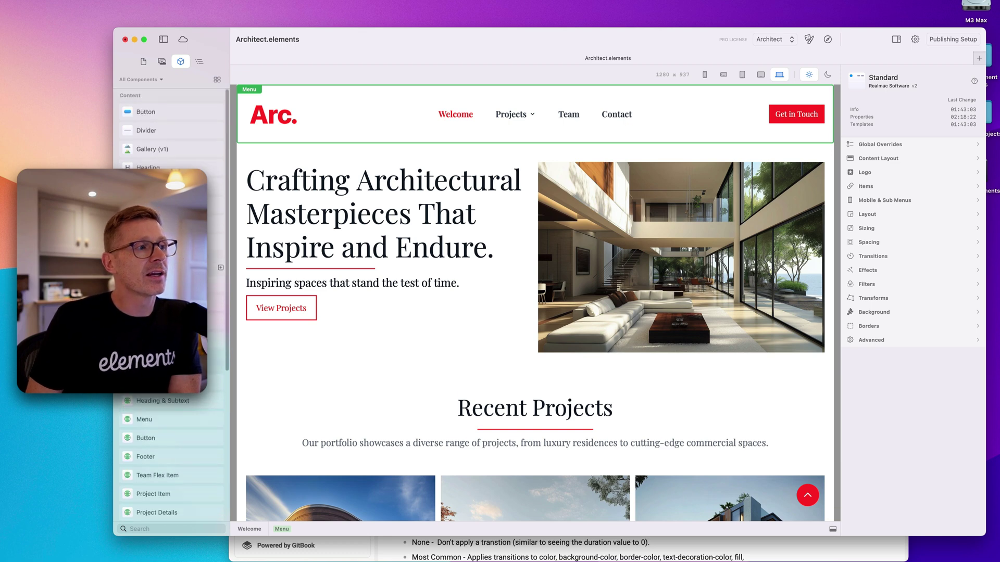
pyautogui.click(144, 61)
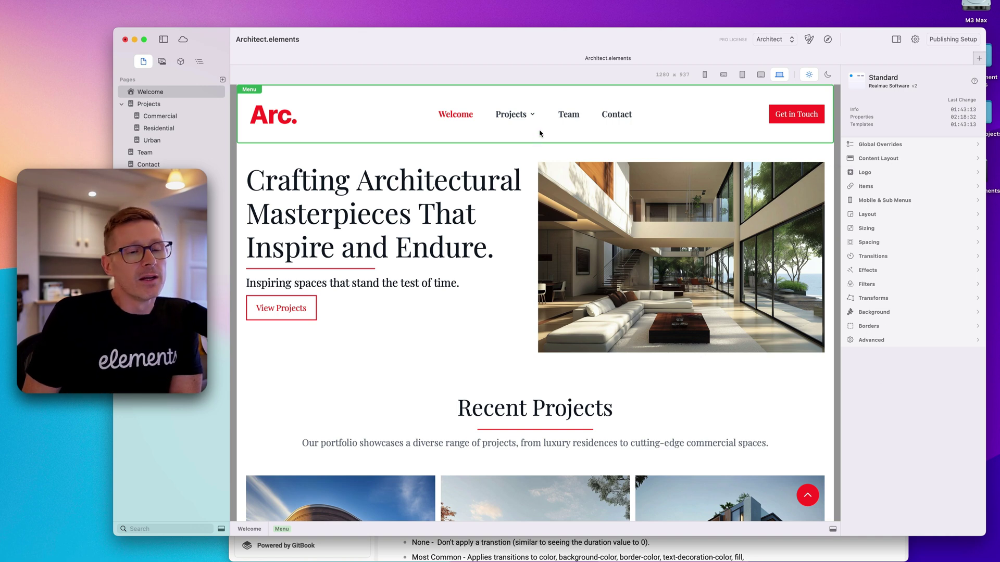
# - Preview the site in the browser and use its menu to visit Team, Welcome and Projects > Commercial, returning to Welcome
pyautogui.click(828, 39)
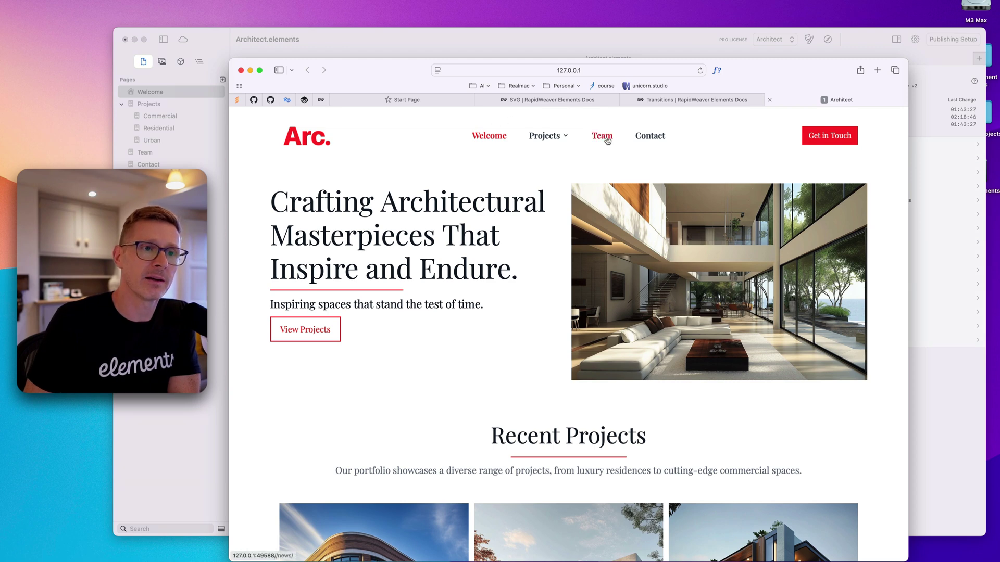
pyautogui.click(608, 137)
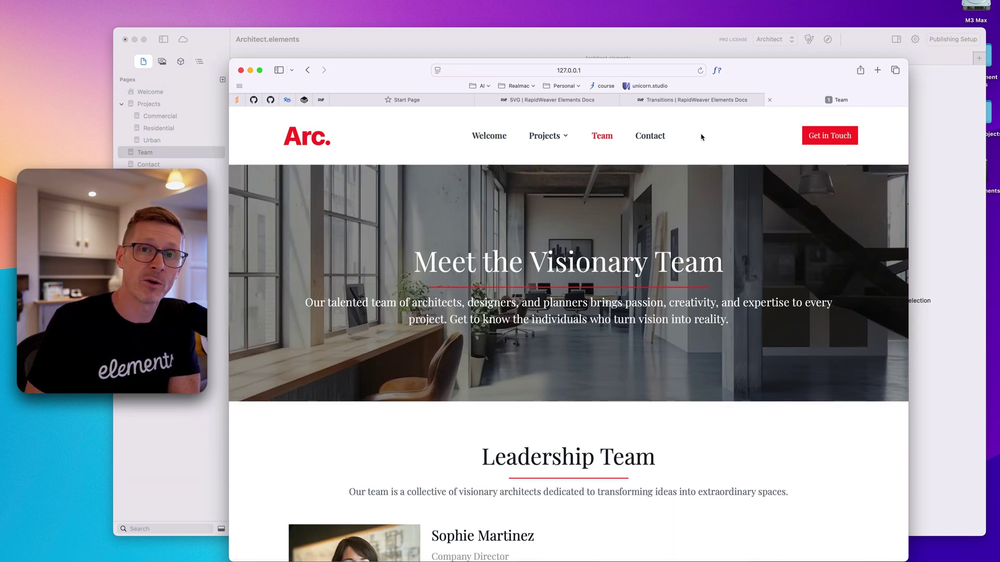
pyautogui.click(488, 137)
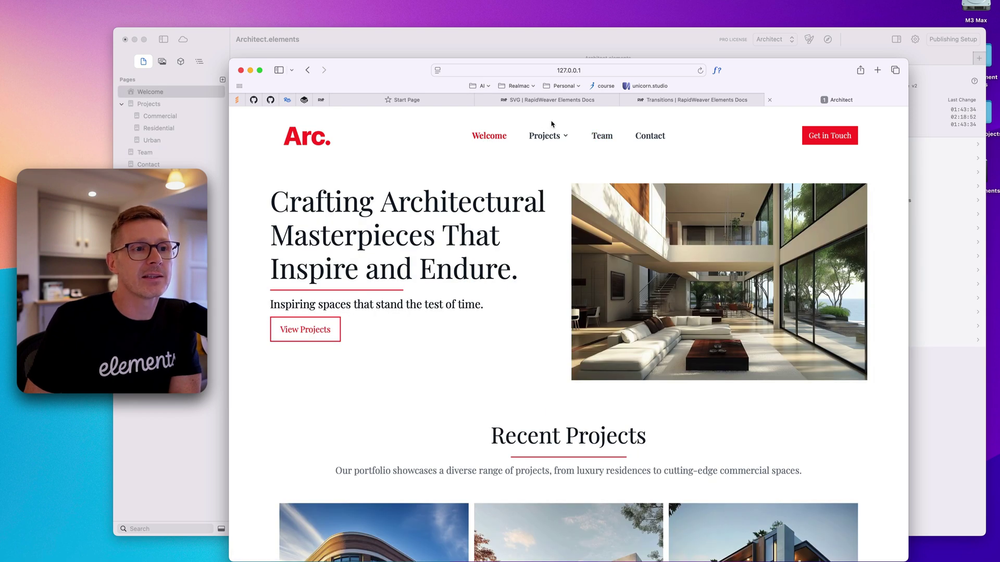
pyautogui.moveTo(548, 137)
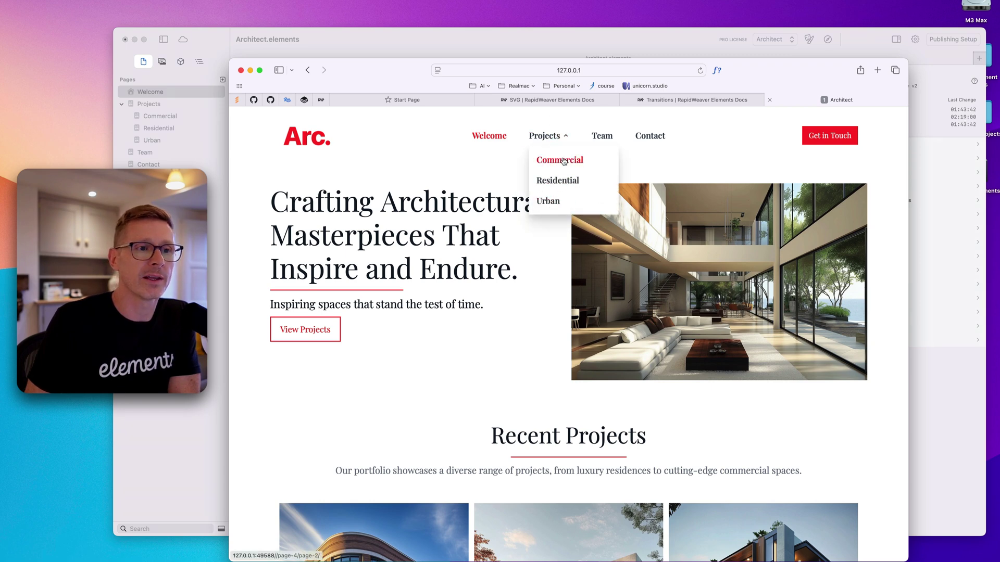
pyautogui.click(562, 161)
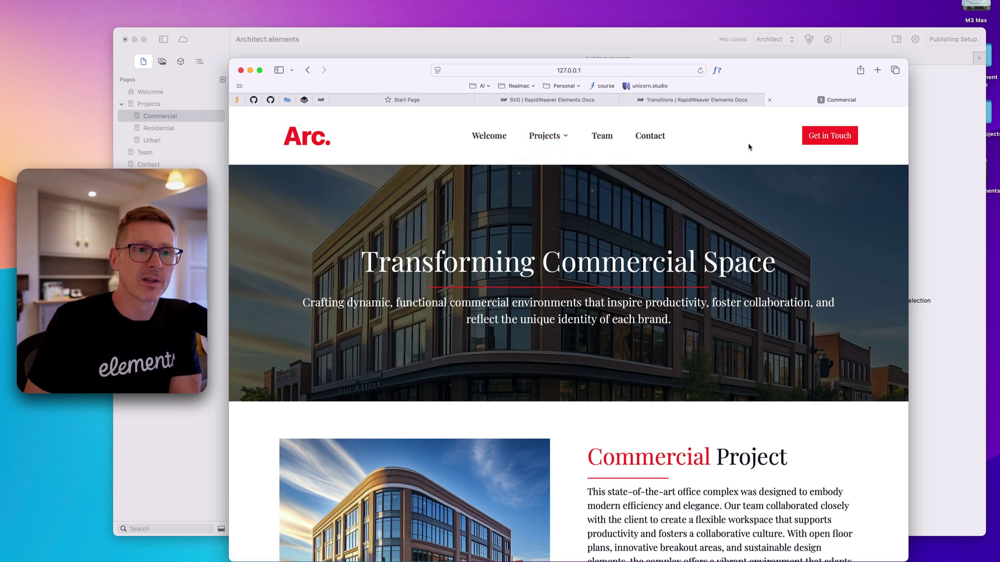
pyautogui.click(489, 135)
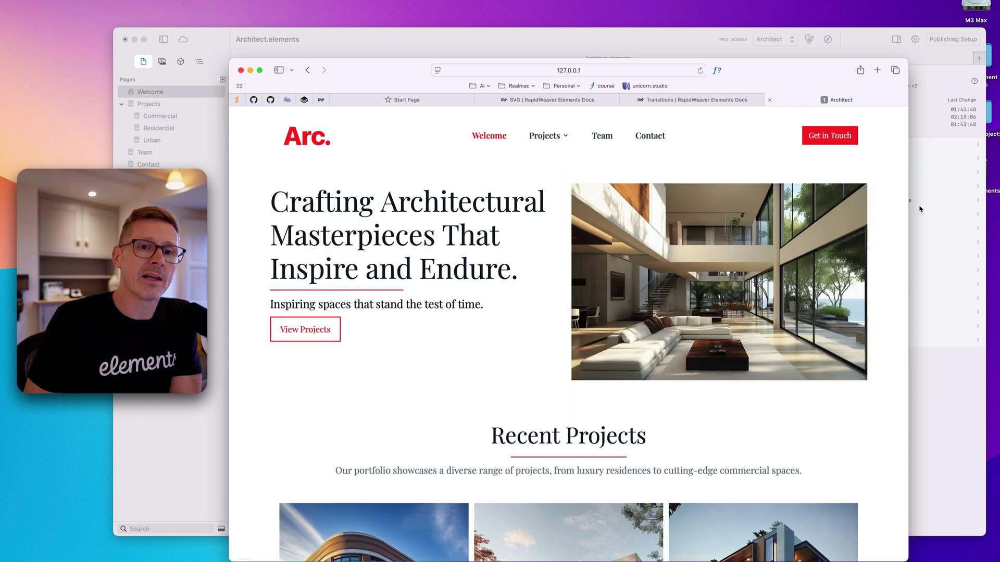
# - Narrow the browser preview to mobile width and test opening and closing the mobile menu
pyautogui.moveTo(909, 207); pyautogui.dragTo(534, 197)
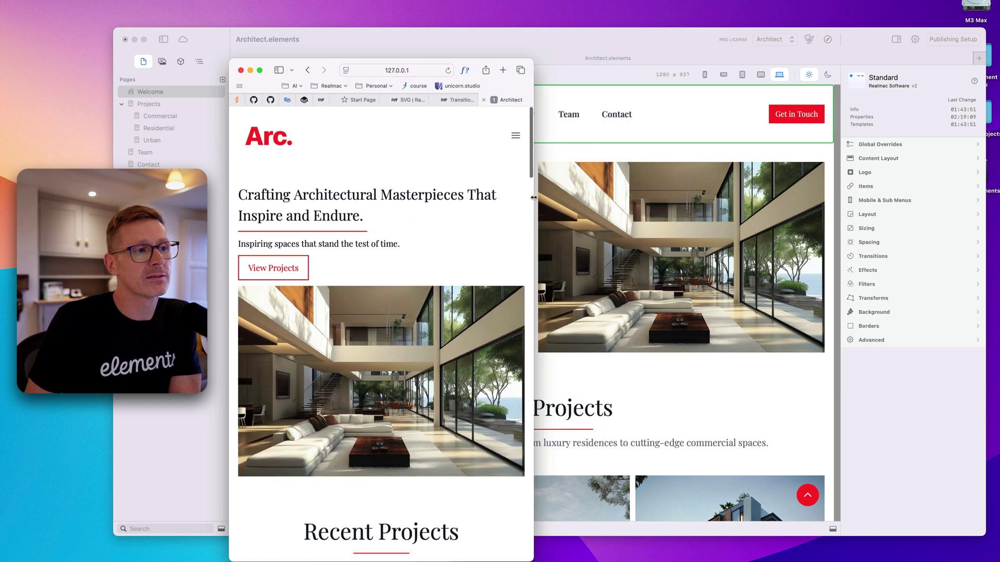
pyautogui.click(516, 139)
pyautogui.click(514, 139)
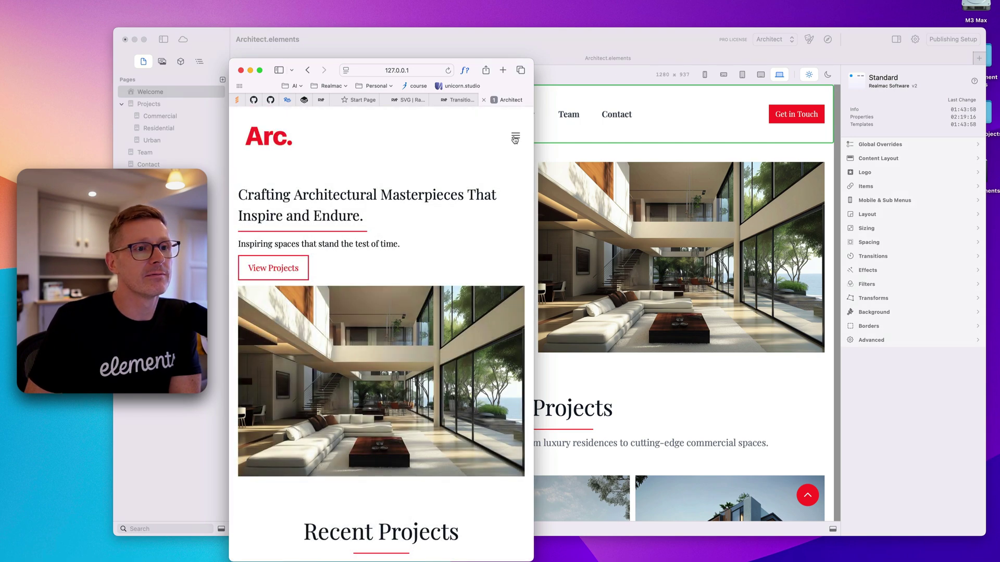
pyautogui.click(514, 139)
pyautogui.click(501, 144)
pyautogui.click(513, 138)
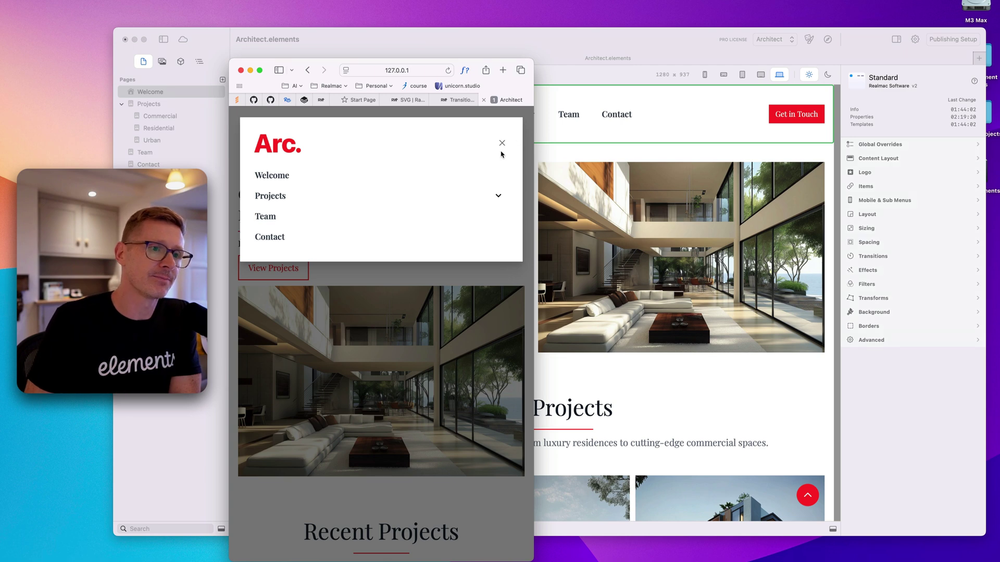
pyautogui.click(503, 145)
# - Open the mobile menu, expand and close its Projects submenu view, and widen the preview back to the desktop layout
pyautogui.click(510, 138)
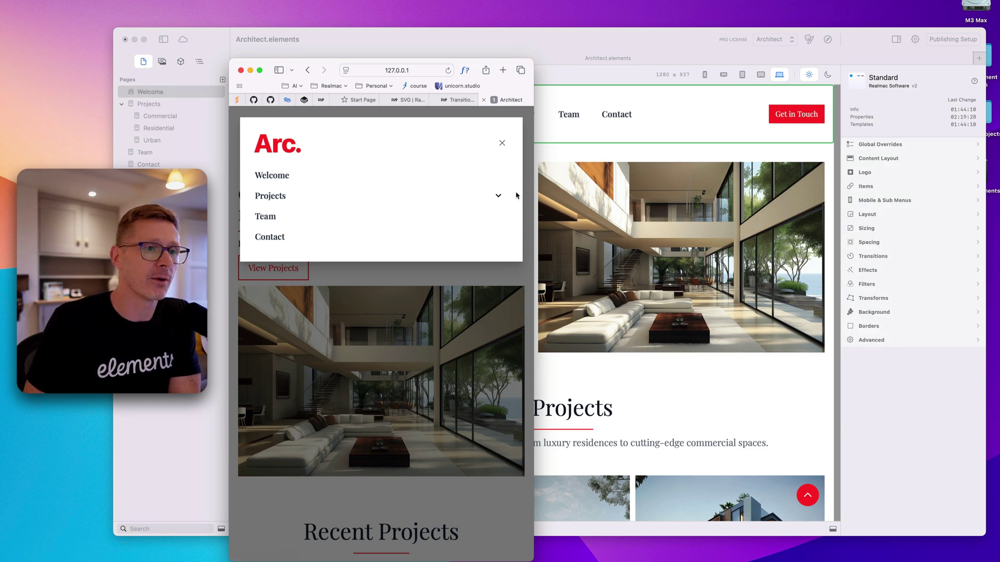
pyautogui.click(499, 198)
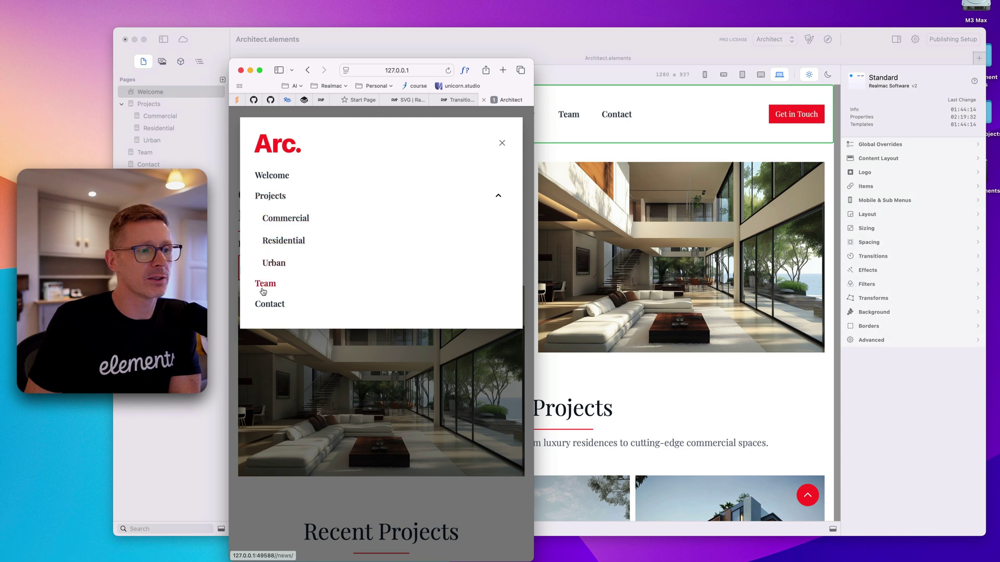
pyautogui.click(503, 143)
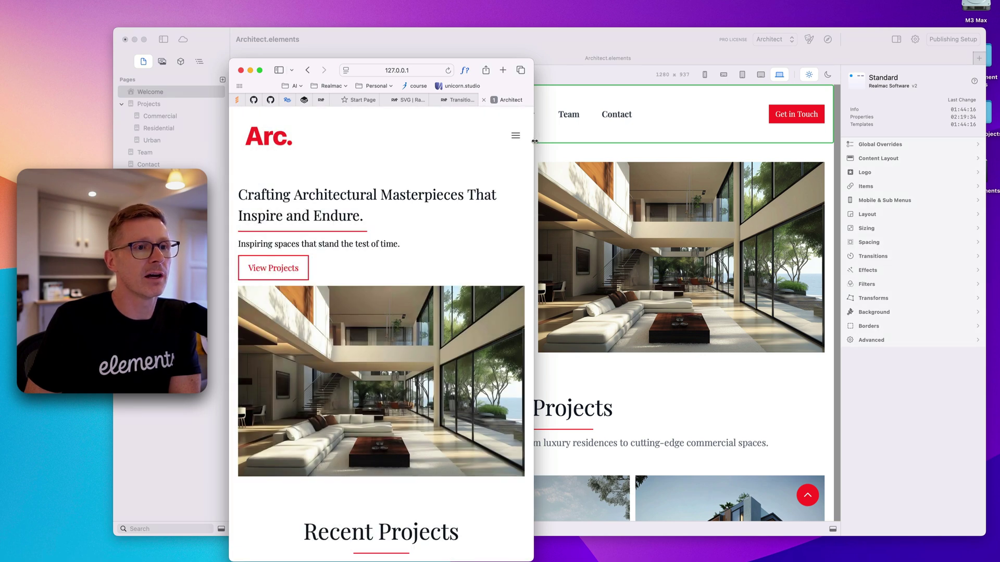
pyautogui.moveTo(536, 140); pyautogui.dragTo(765, 143)
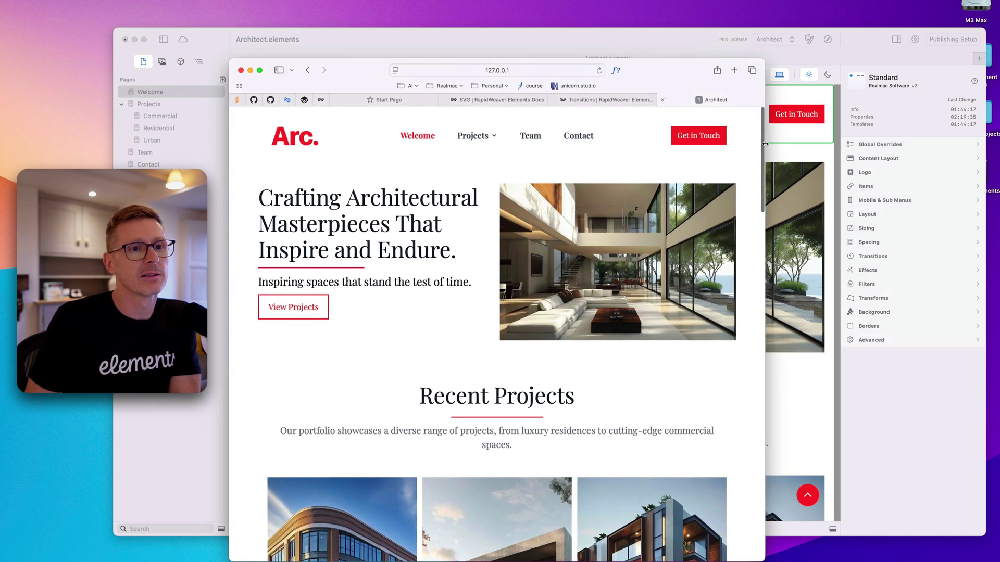
# - Return to the Elements project and, under Mobile & Sub Menus, enable the mobile menu Preview and set its Position type to Uniform
pyautogui.click(677, 34)
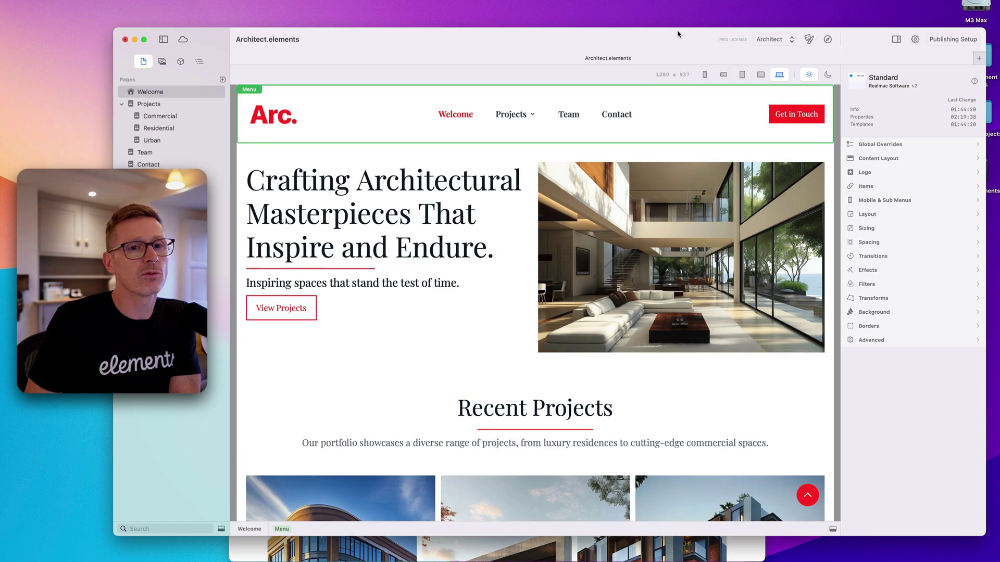
pyautogui.click(882, 203)
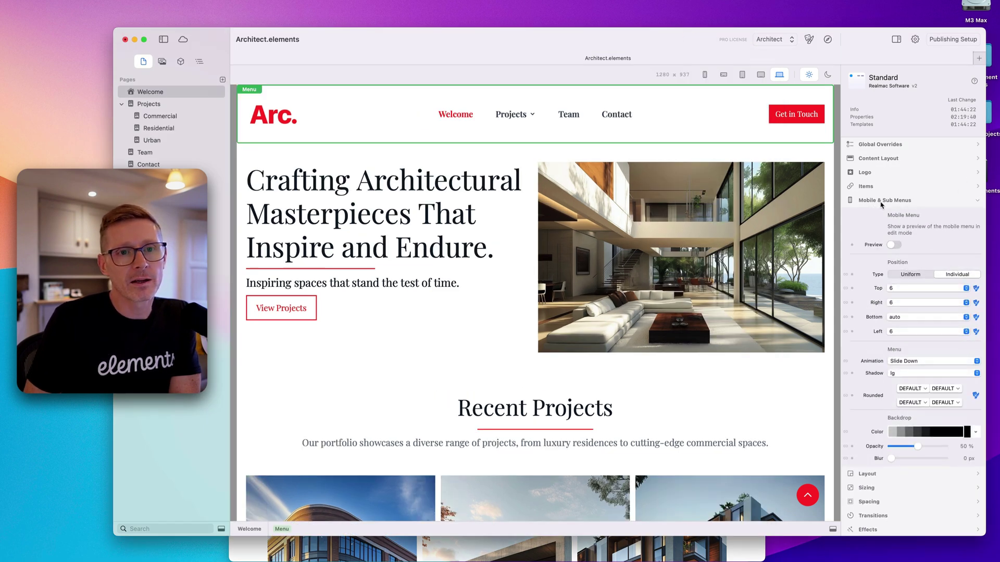
pyautogui.click(894, 245)
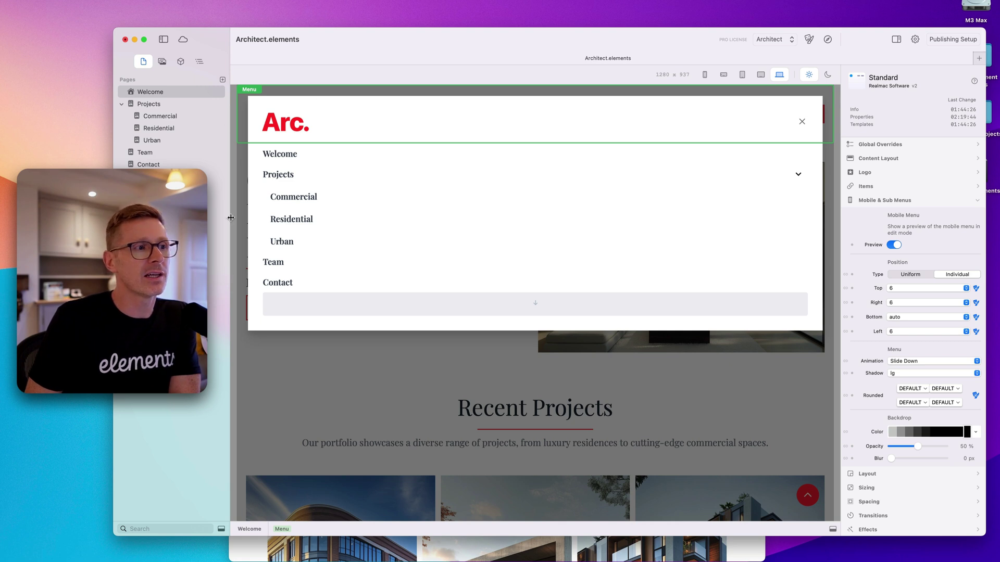
pyautogui.click(922, 275)
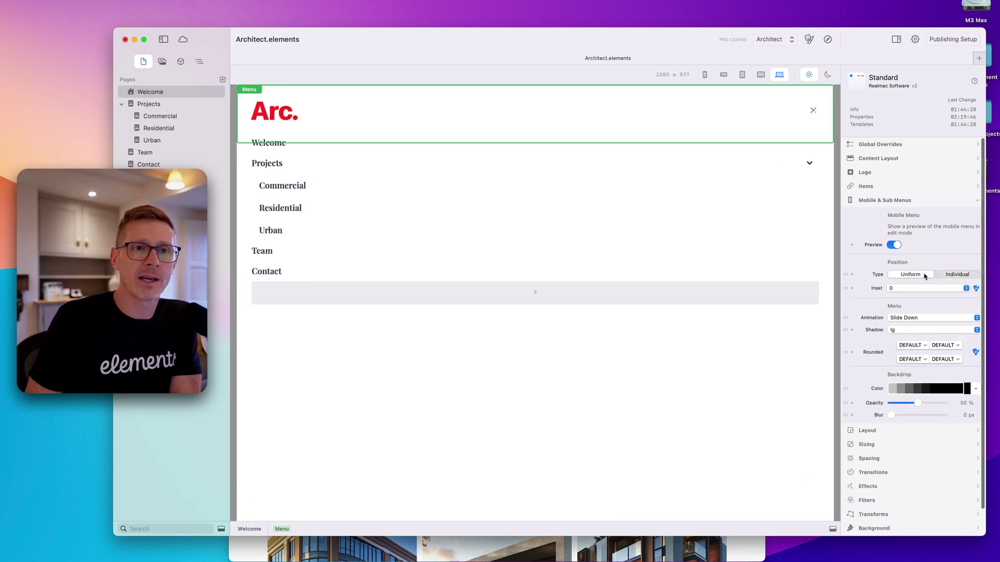
# - Try the Individual Position type for the mobile menu, return it to Uniform, and set the menu Animation to Zoom
pyautogui.click(944, 275)
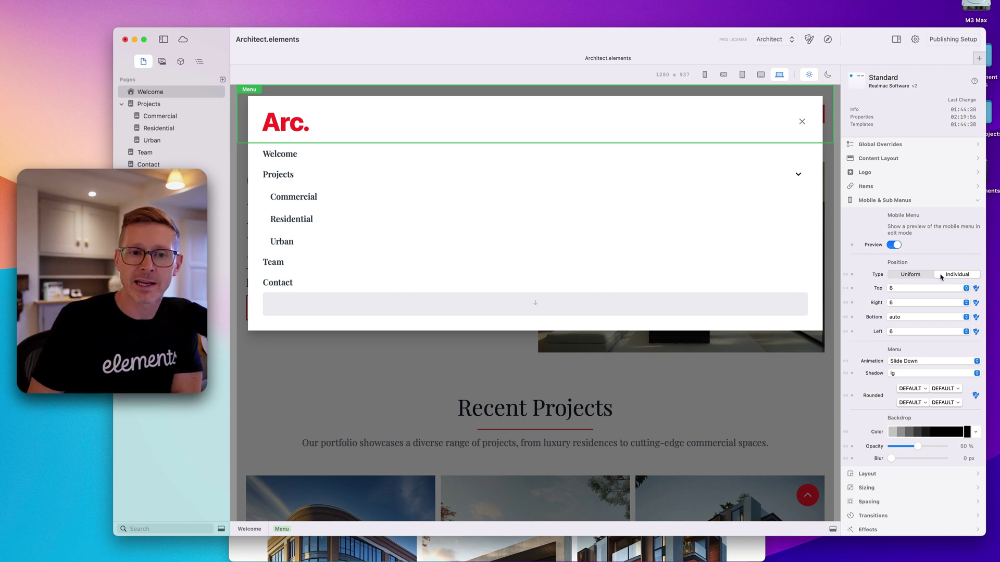
pyautogui.click(910, 274)
pyautogui.click(915, 317)
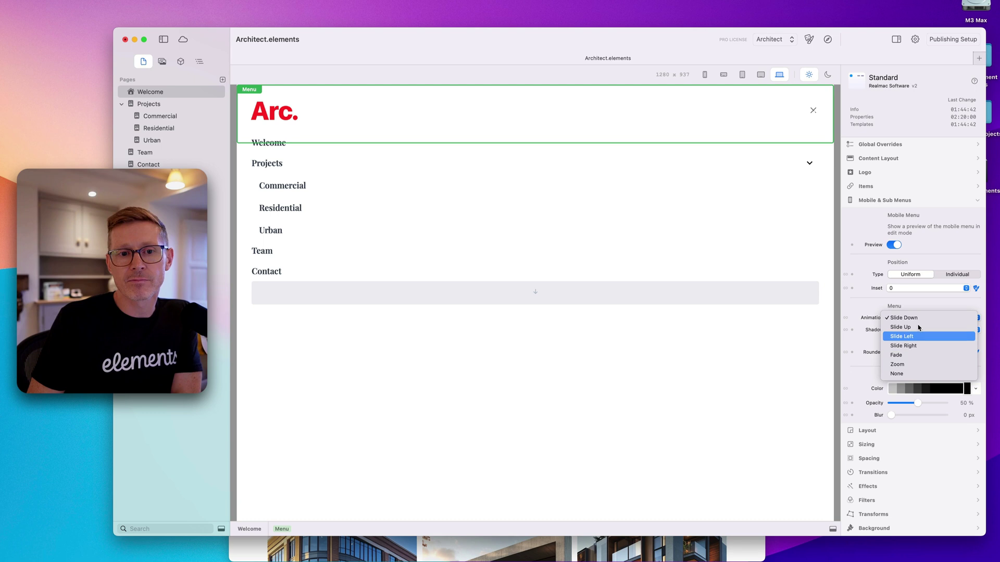
pyautogui.click(912, 364)
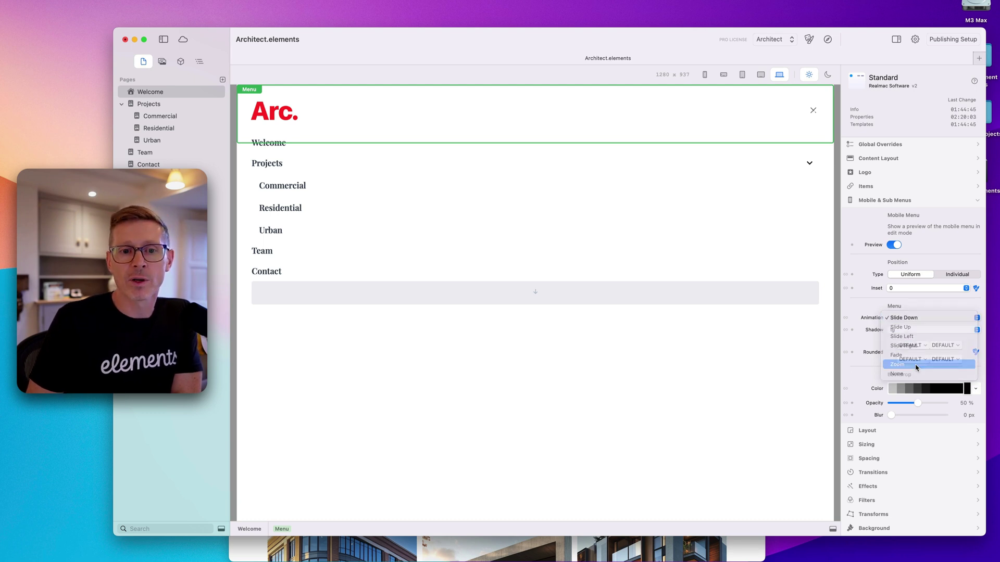
# - Preview the site in the browser at mobile width, test opening and closing the mobile menu repeatedly, and widen the window back to desktop layout
pyautogui.click(827, 40)
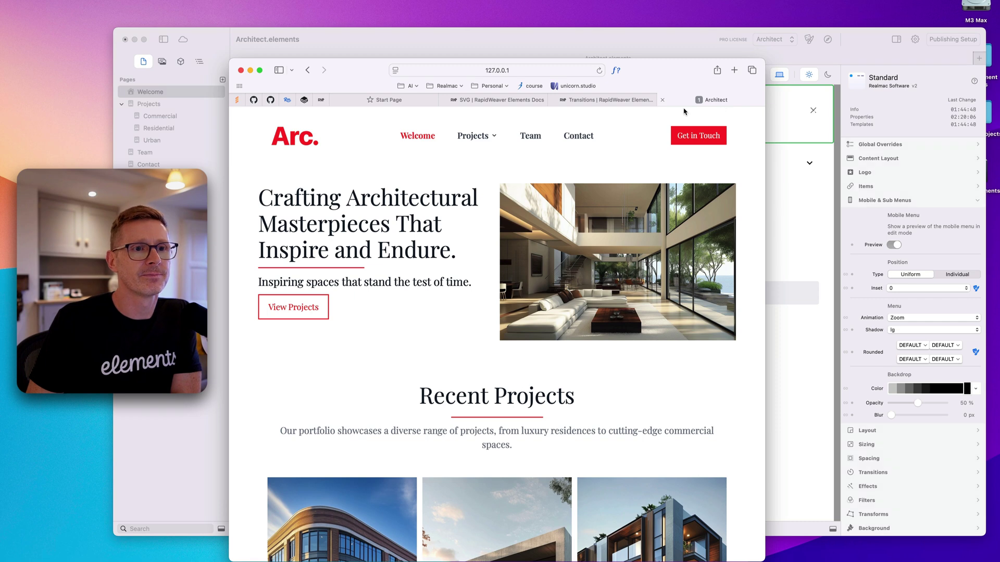
pyautogui.moveTo(696, 133); pyautogui.dragTo(613, 135)
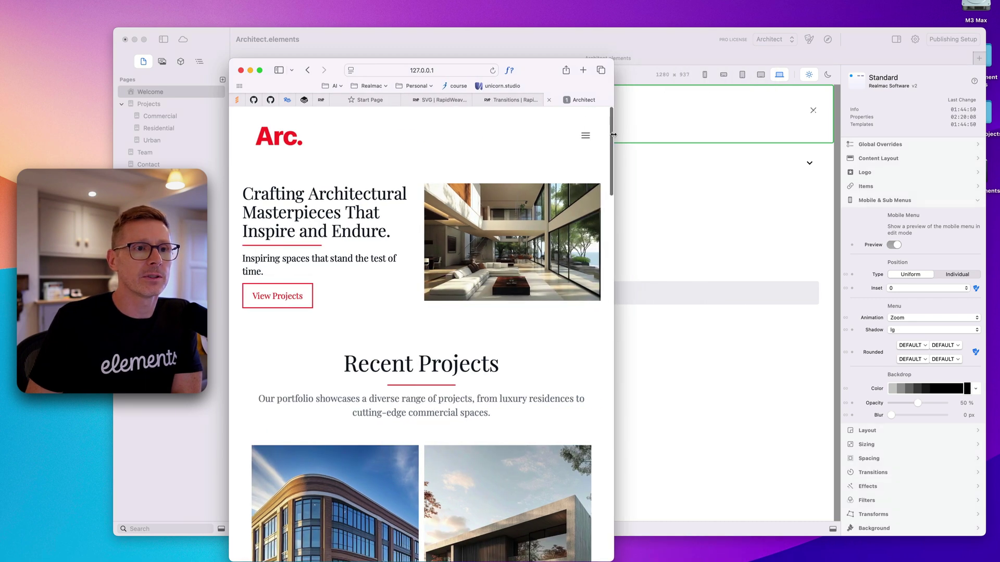
pyautogui.click(585, 136)
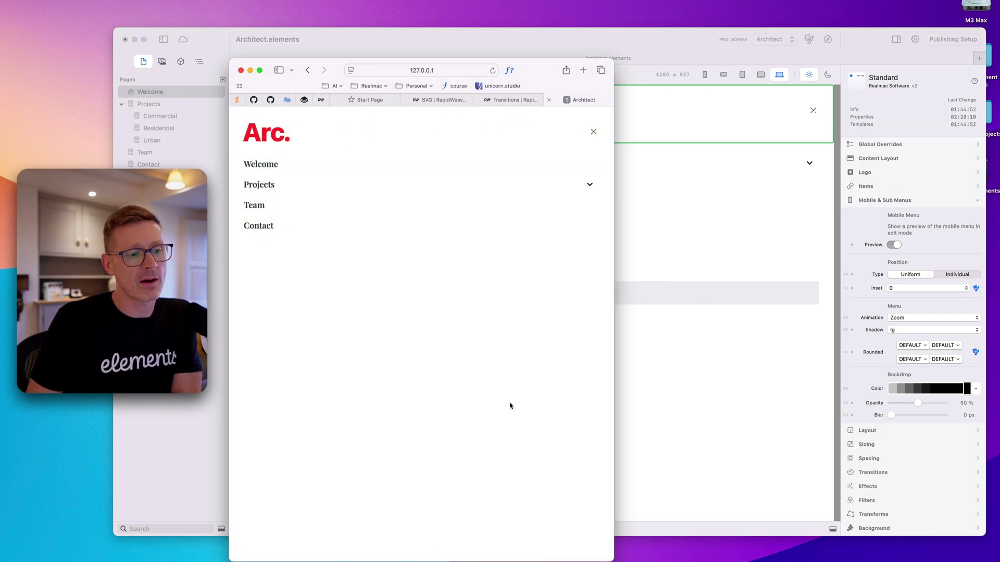
pyautogui.click(589, 136)
pyautogui.click(587, 137)
pyautogui.click(587, 137)
pyautogui.click(587, 137)
pyautogui.click(586, 137)
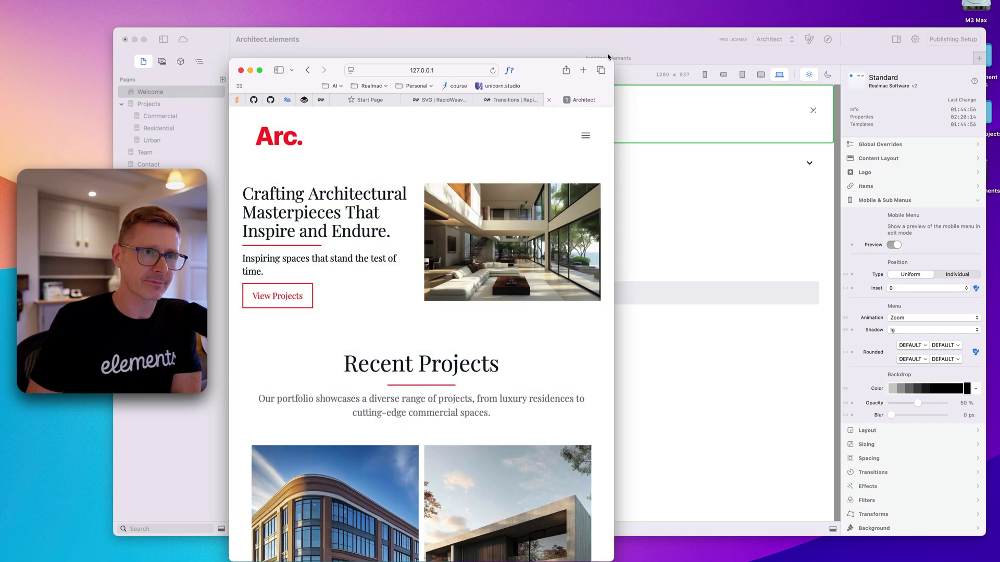
pyautogui.moveTo(624, 60); pyautogui.dragTo(859, 45)
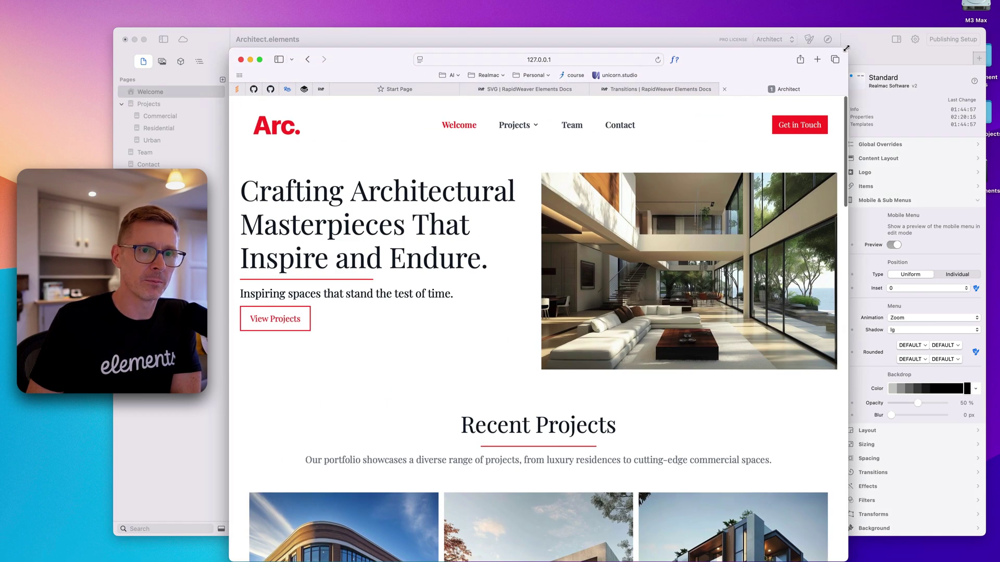
# - Back in the Elements project, set the mobile menu's Position type to Individual and Animation to Slide Down, and switch off its Preview
pyautogui.click(945, 263)
pyautogui.click(956, 275)
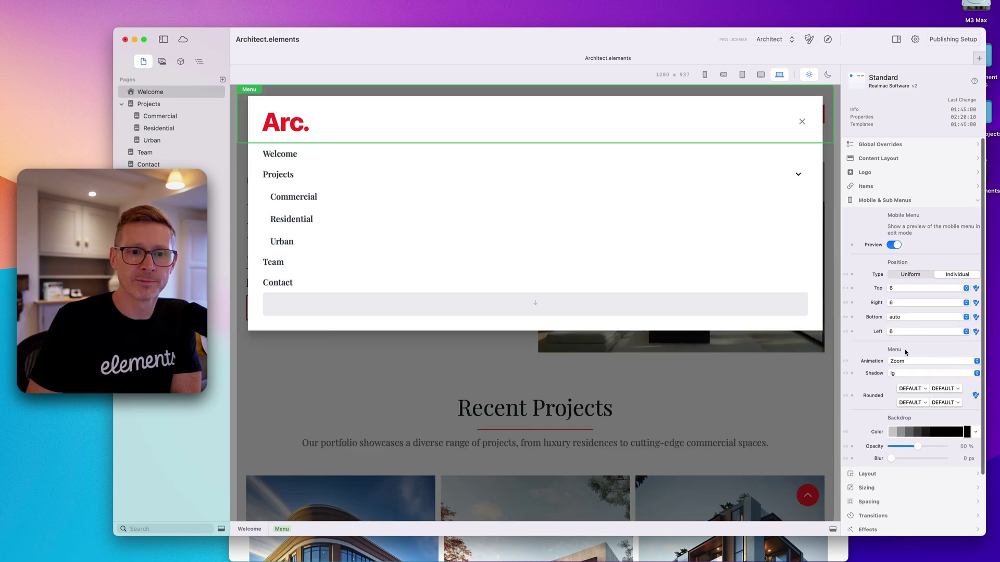
pyautogui.click(902, 362)
pyautogui.click(903, 315)
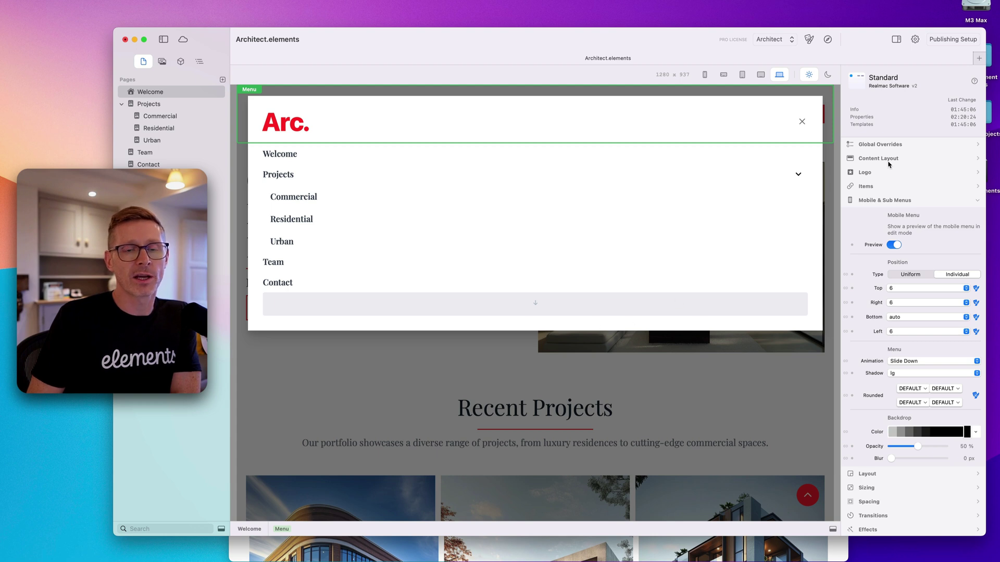
pyautogui.click(894, 245)
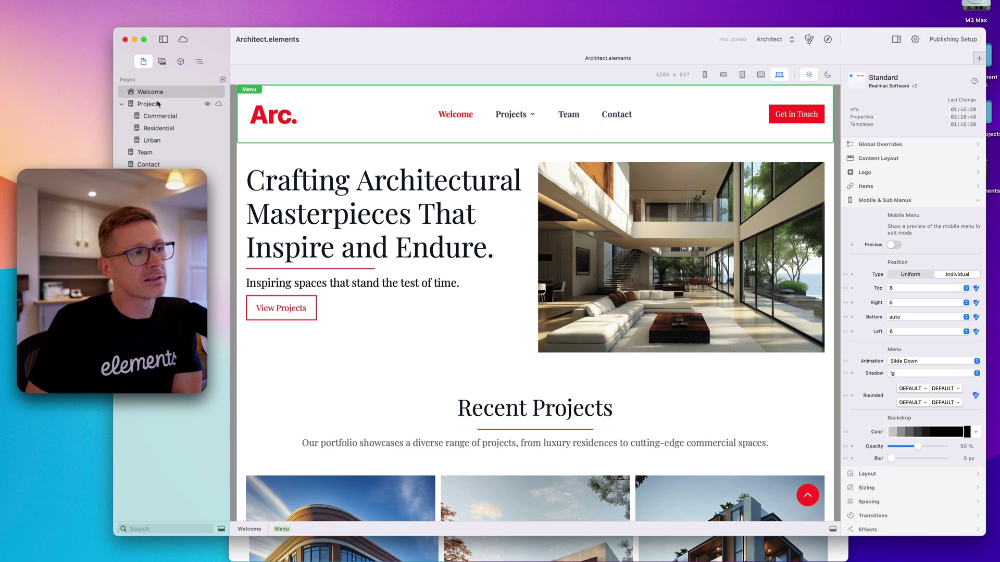
# - In the browser preview, open the Projects page from the menu, check its submenu, and return to the Welcome page
pyautogui.click(508, 547)
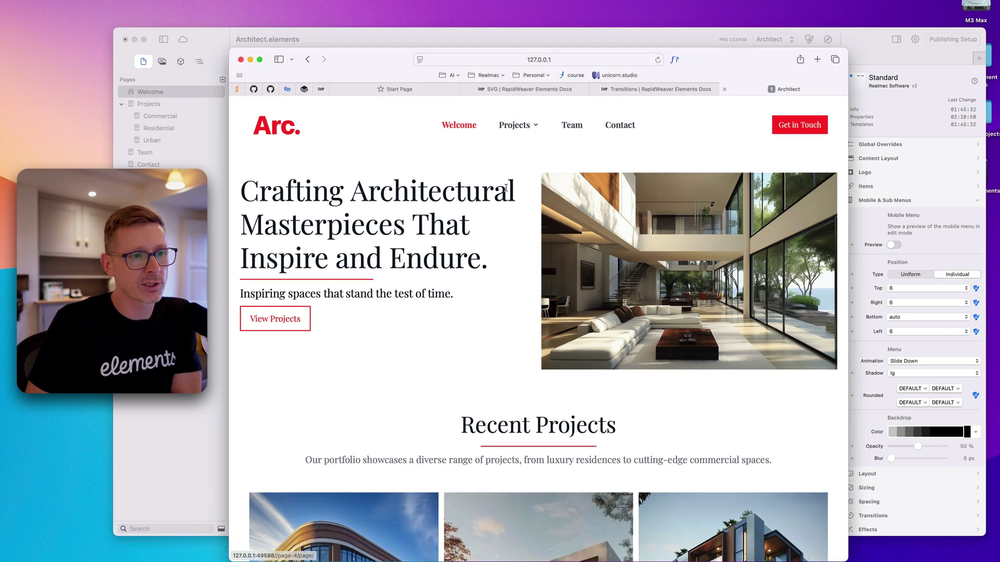
pyautogui.moveTo(514, 116)
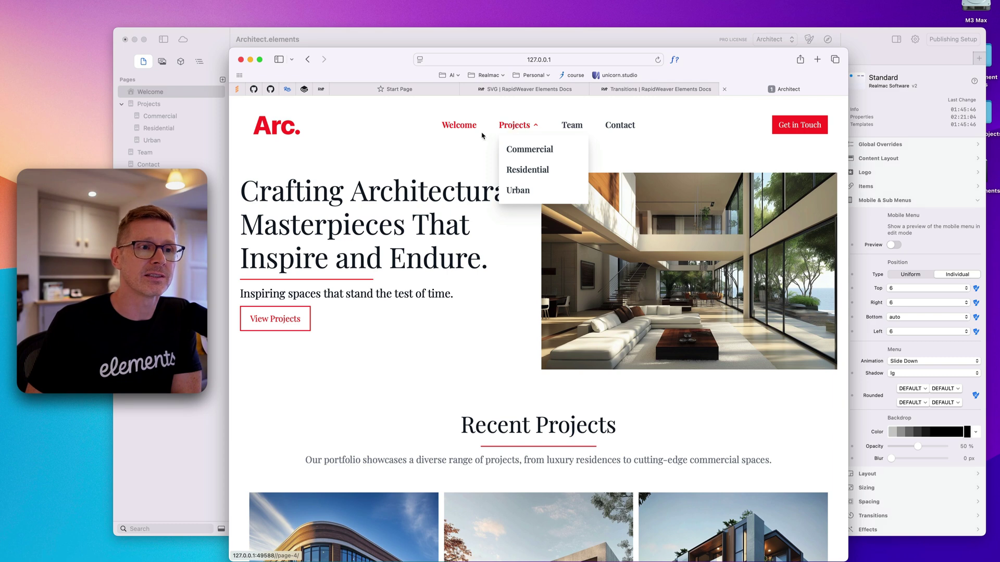
pyautogui.click(521, 130)
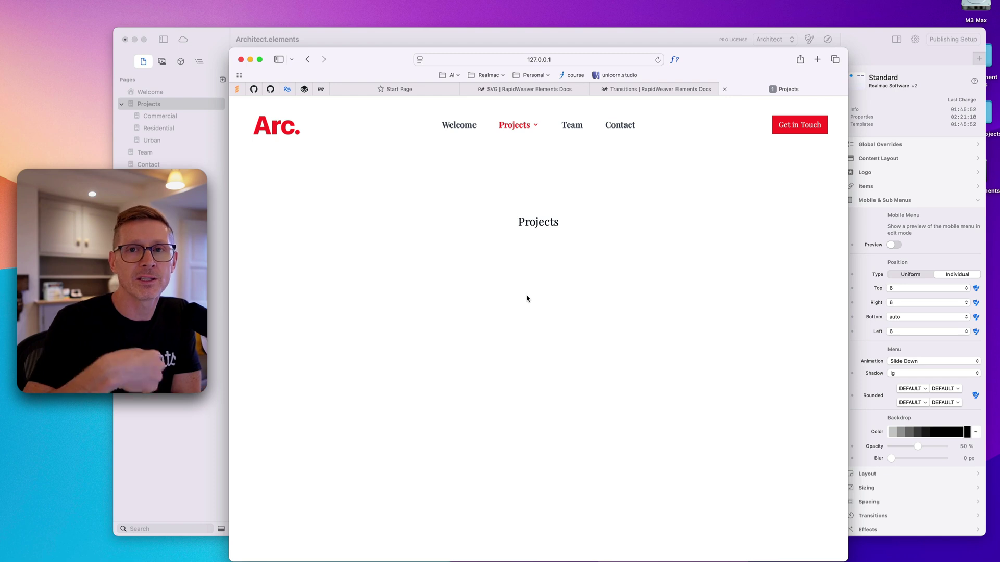
pyautogui.moveTo(536, 127)
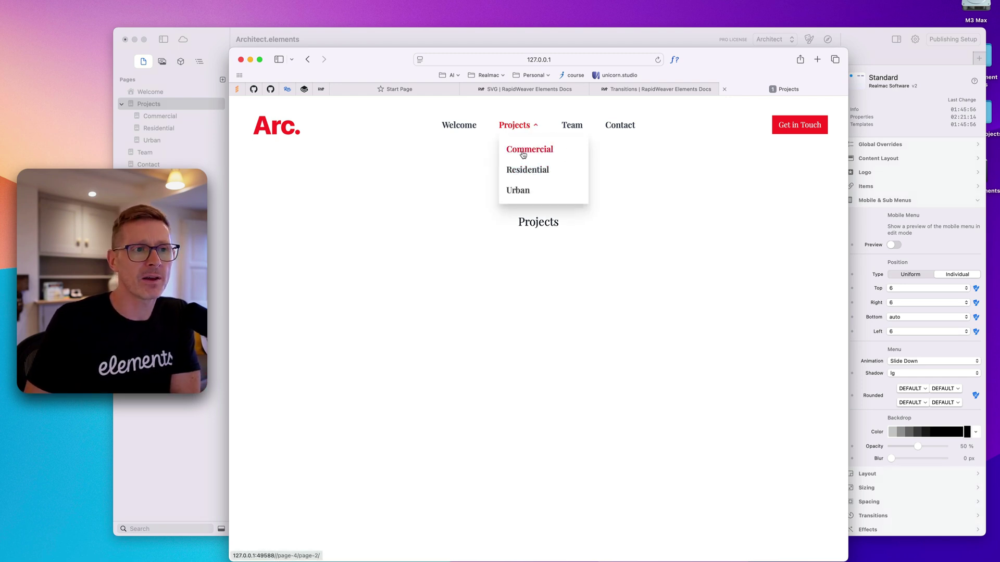
pyautogui.click(451, 123)
# - Return to the Elements project and create a new folder named Projects in the page list
pyautogui.click(323, 39)
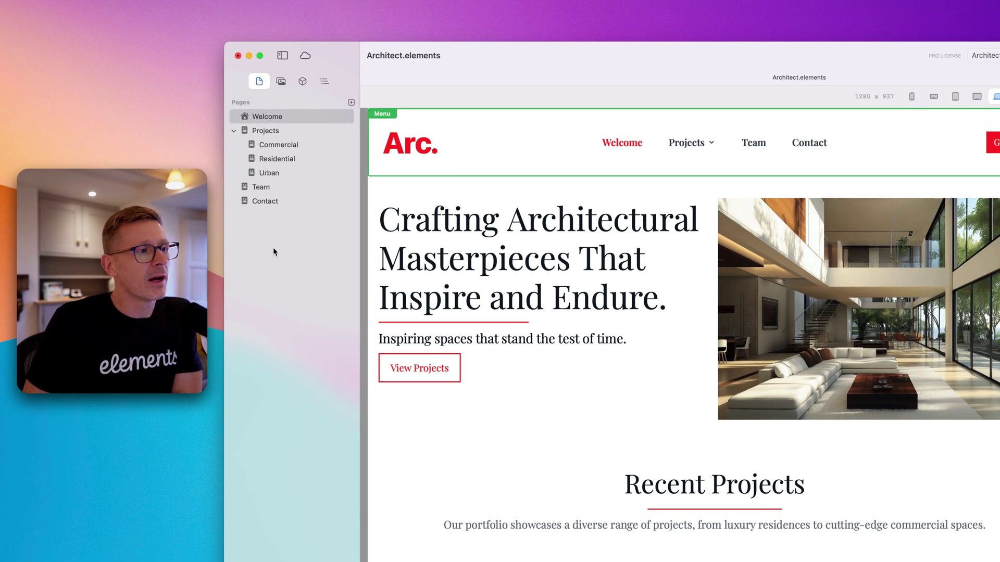
pyautogui.rightClick(155, 203)
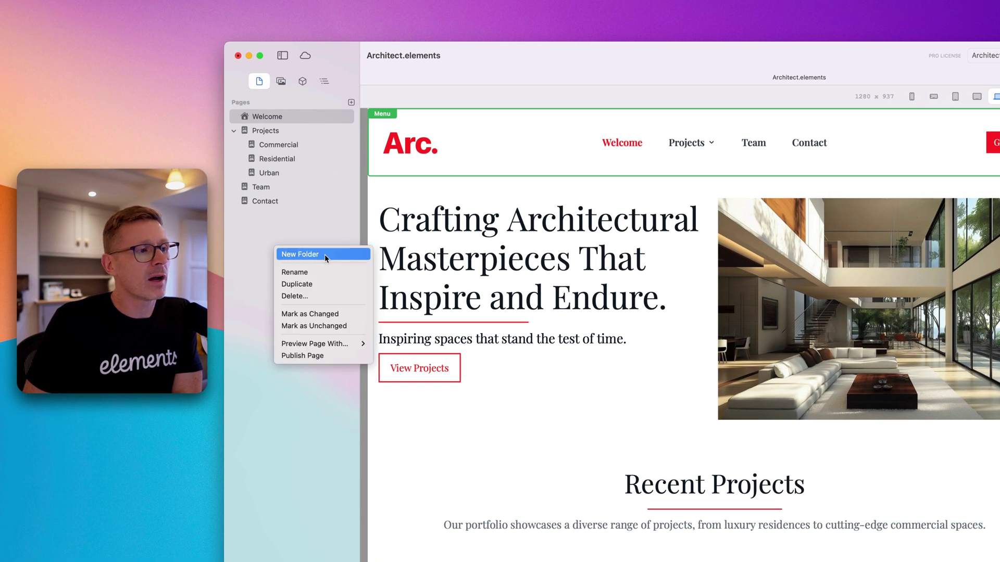
pyautogui.click(323, 254)
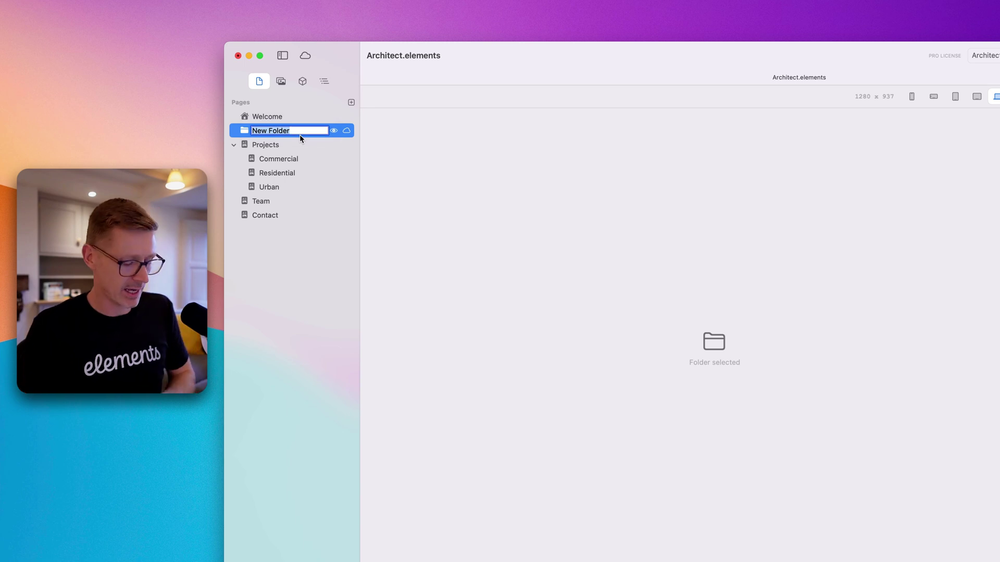
pyautogui.write('Projects')
pyautogui.press('Return')
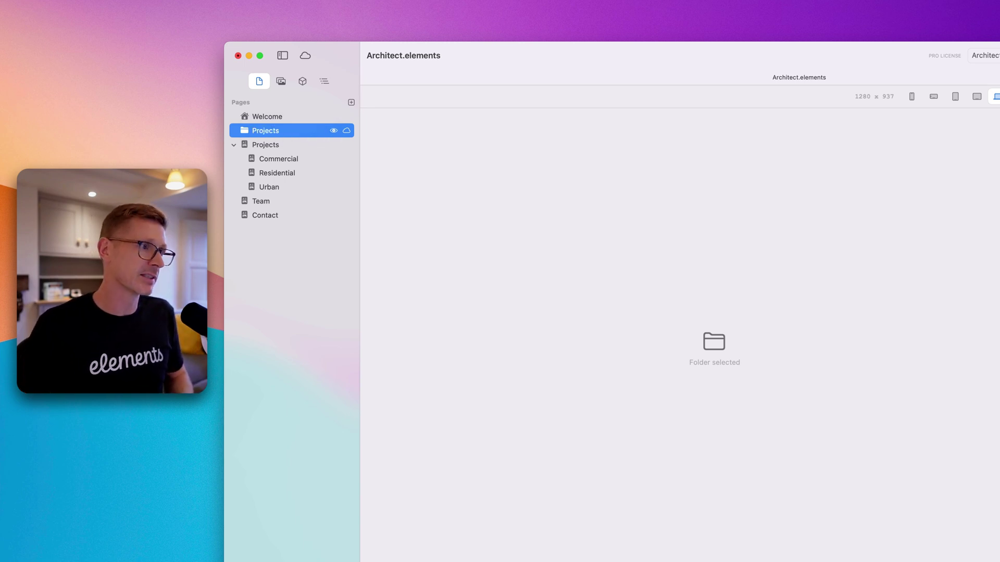
# - Move the Commercial, Residential and Urban pages together into the Projects folder
pyautogui.click(287, 159)
pyautogui.keyDown('shift'); pyautogui.click(267, 187); pyautogui.keyUp('shift')
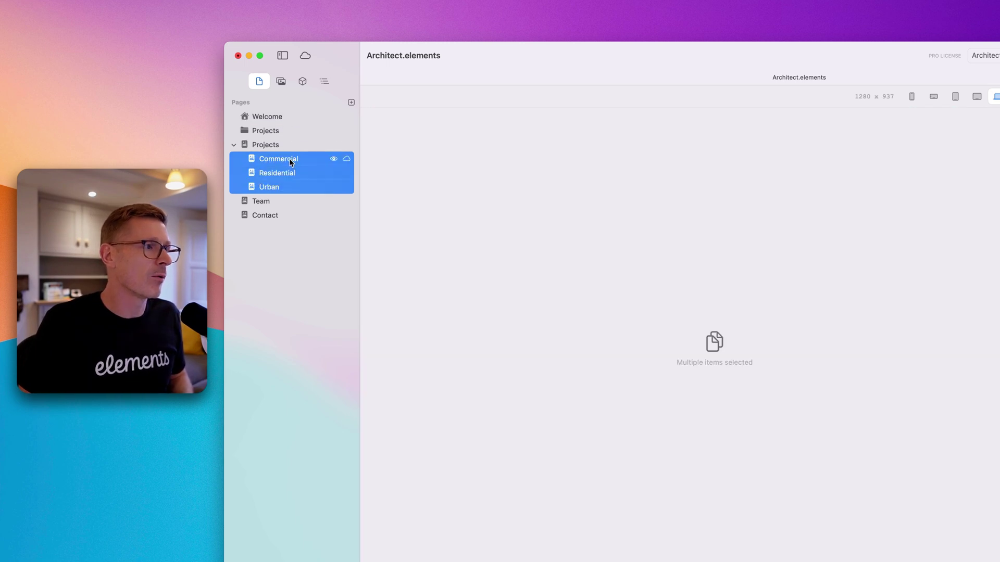
pyautogui.moveTo(290, 162); pyautogui.dragTo(288, 135)
# - Delete the original Projects page, keeping the Projects folder in the page list
pyautogui.click(274, 186)
pyautogui.rightClick(276, 187)
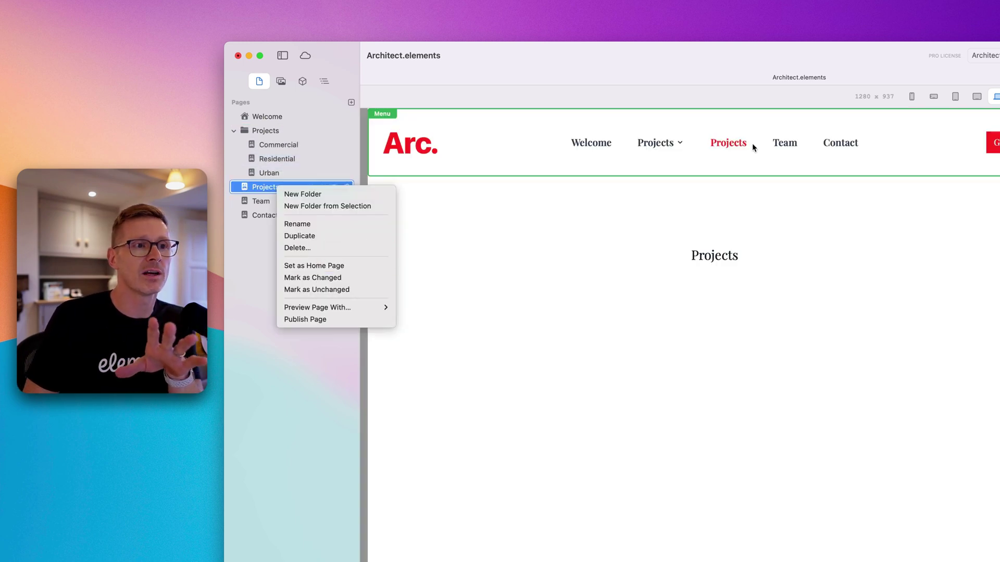
pyautogui.click(792, 180)
pyautogui.rightClick(305, 187)
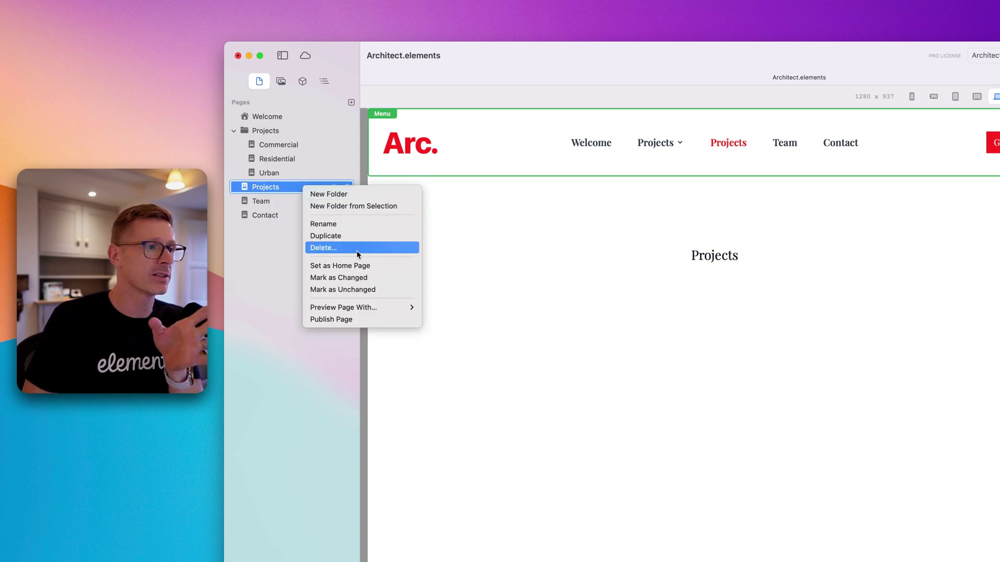
pyautogui.click(358, 254)
pyautogui.click(781, 381)
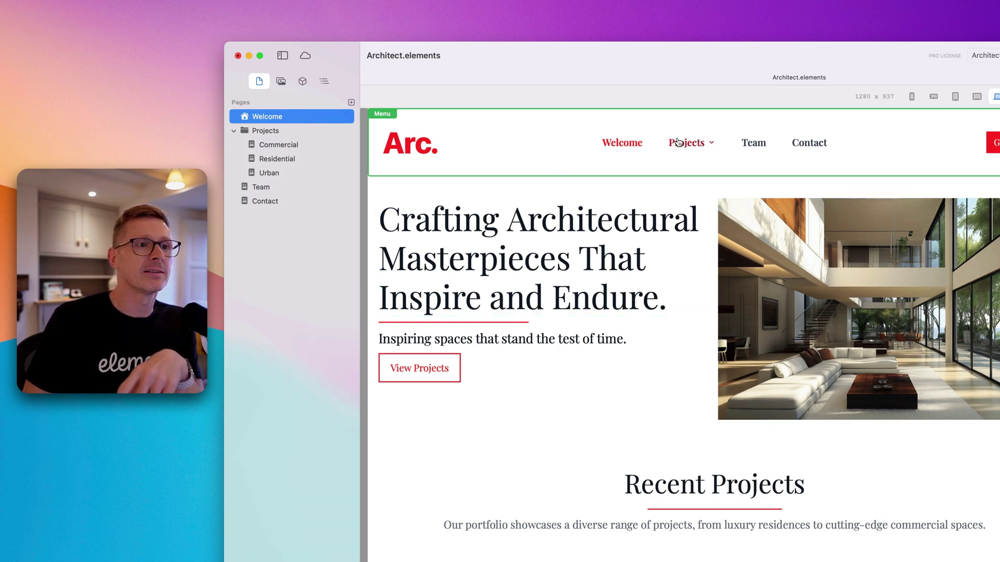
# - Preview the site in the browser and test the Projects folder item and its submenu in the navigation
pyautogui.press('super+shift+p')
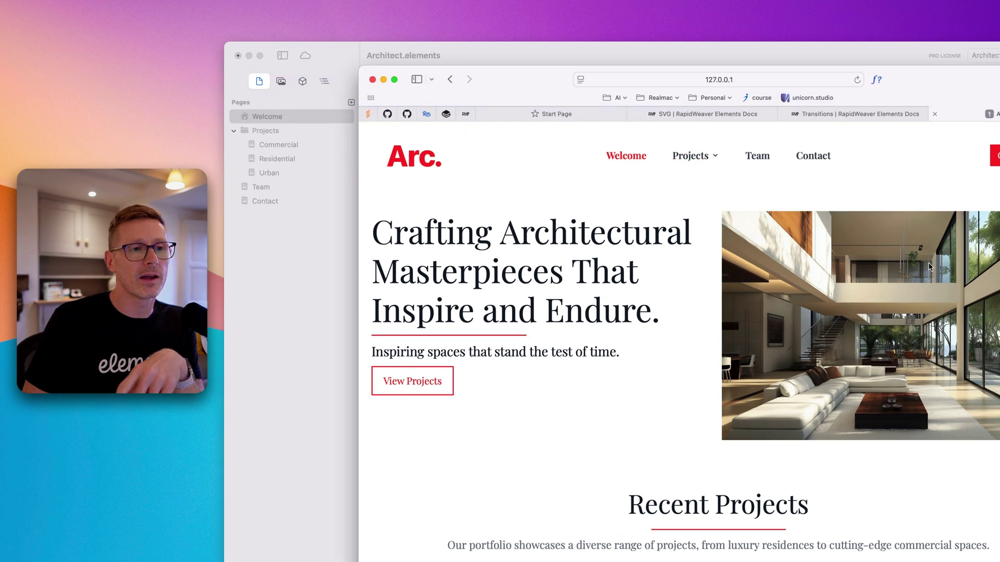
pyautogui.click(842, 79)
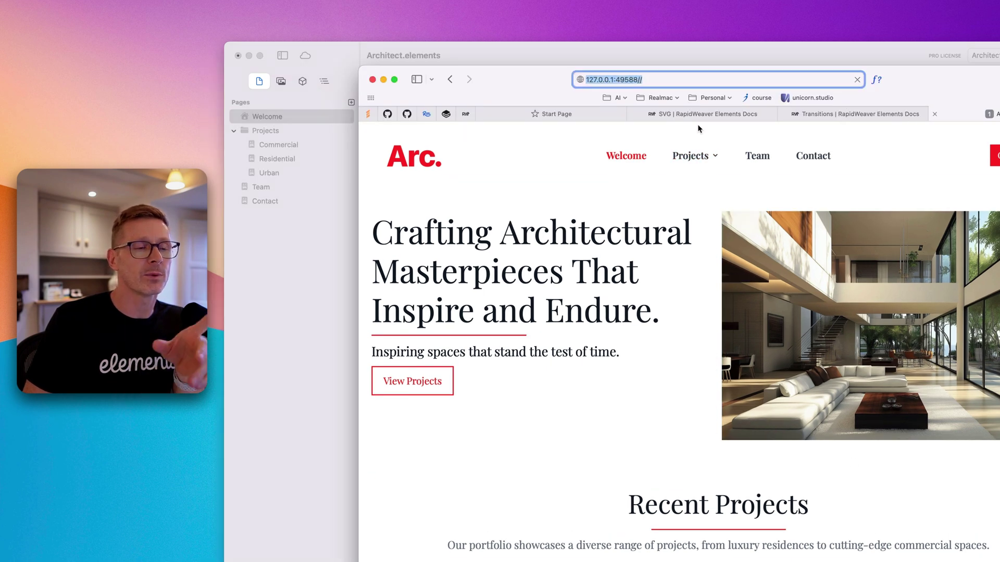
pyautogui.click(691, 157)
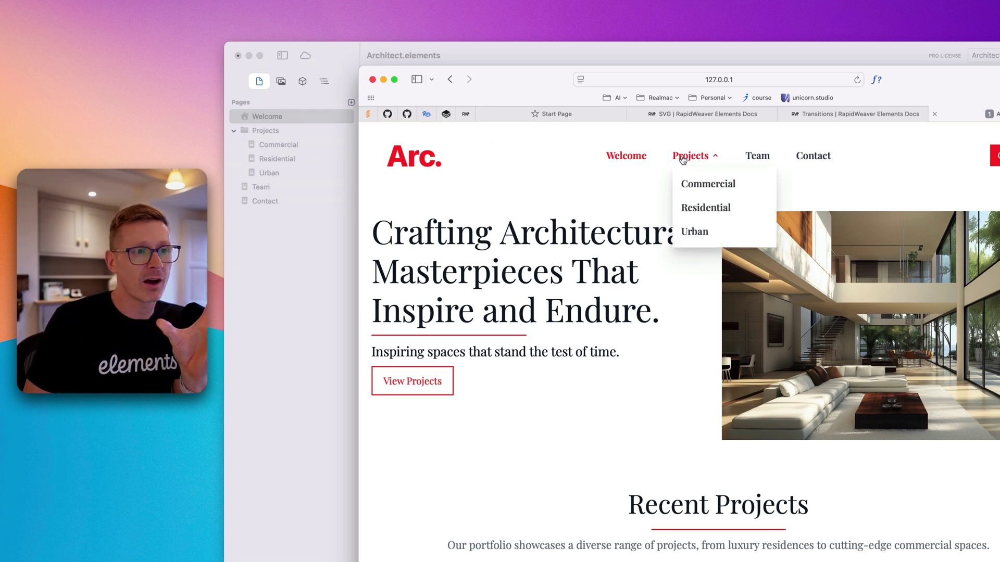
# - In the Elements project, exclude the Team and Contact pages from publishing and check the navigation menu on the Contact and Welcome pages
pyautogui.click(285, 118)
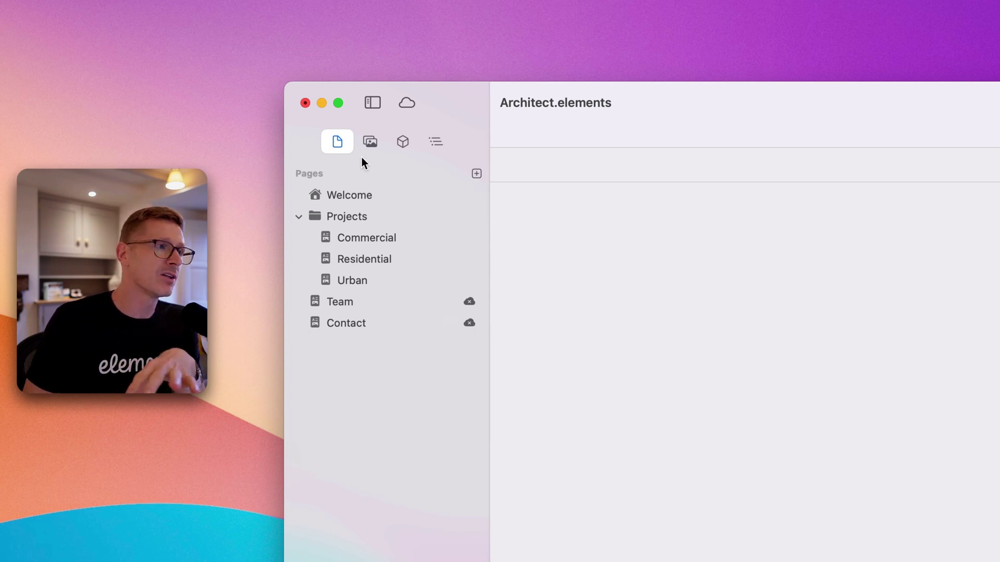
pyautogui.click(349, 195)
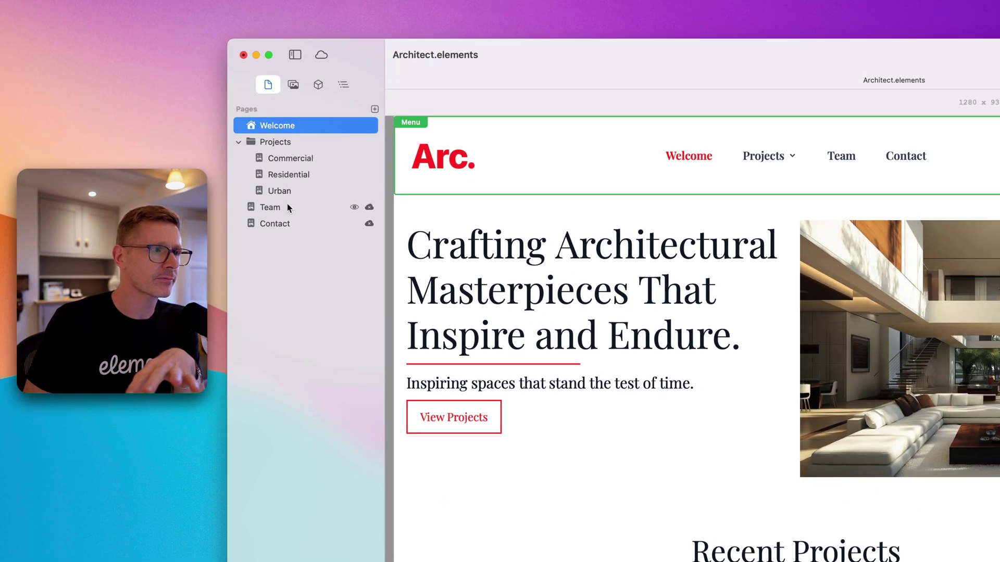
pyautogui.click(287, 208)
pyautogui.click(316, 225)
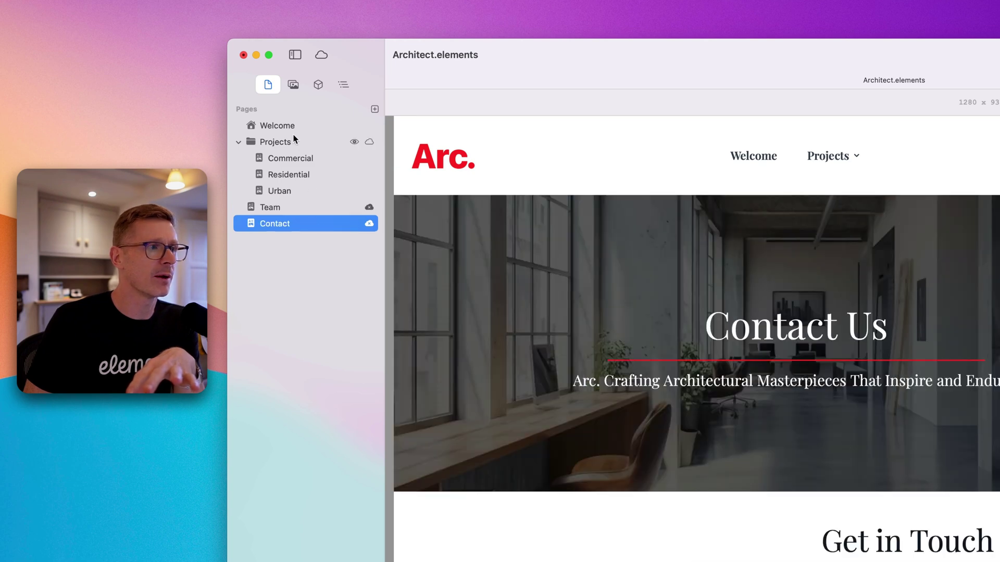
pyautogui.click(294, 140)
pyautogui.click(295, 130)
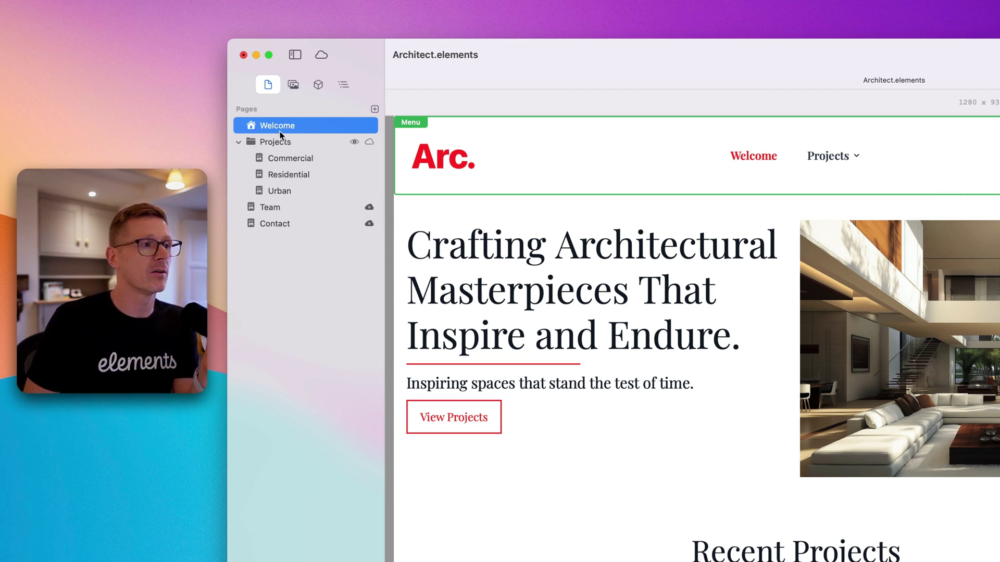
# - Include the Team and Contact pages in publishing again and reopen the Welcome page to check its menu
pyautogui.moveTo(342, 212)
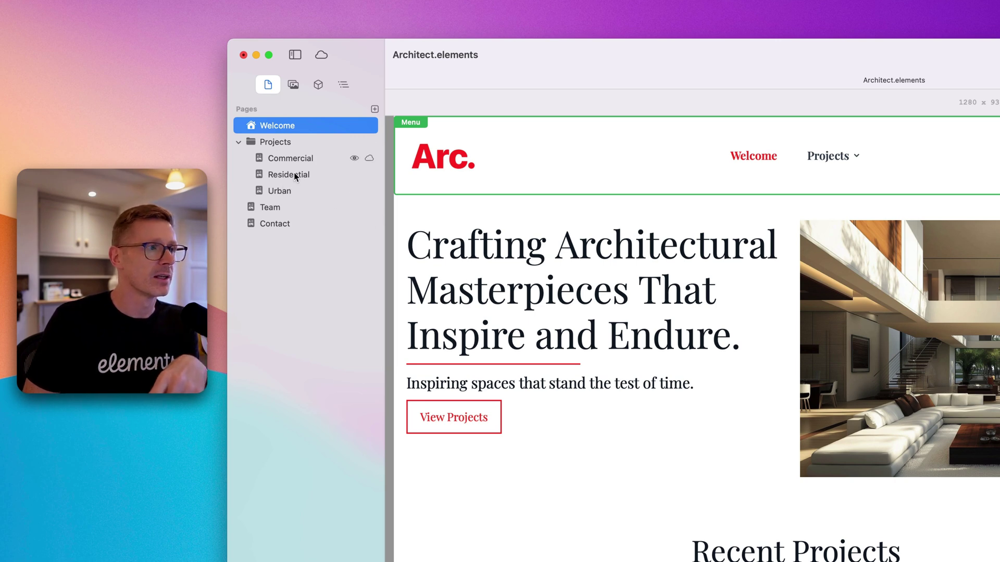
pyautogui.click(280, 209)
pyautogui.click(288, 128)
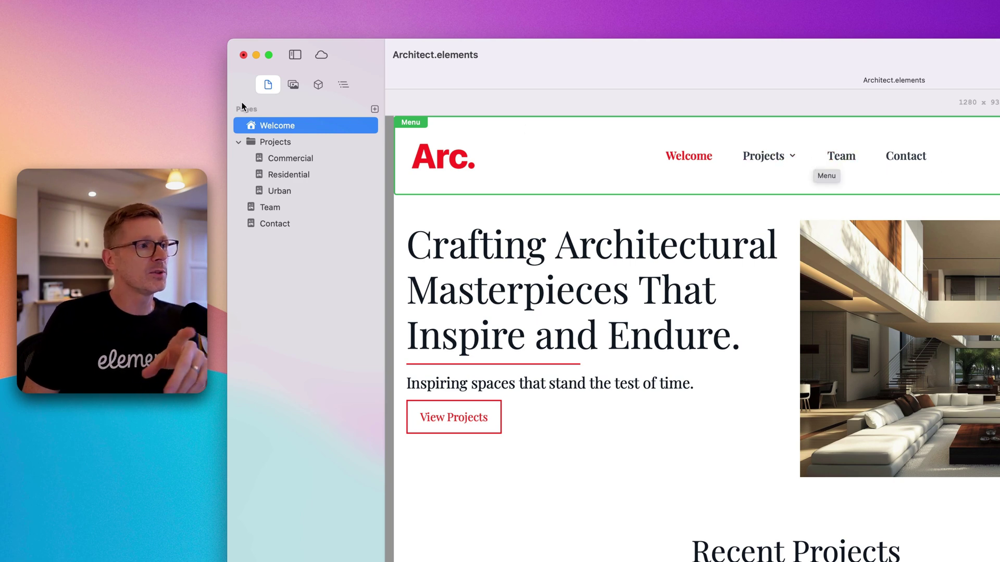
# - Add a new page named Hidden Page below Welcome and reopen the Welcome page to check its menu
pyautogui.moveTo(277, 150)
pyautogui.press('super+n')
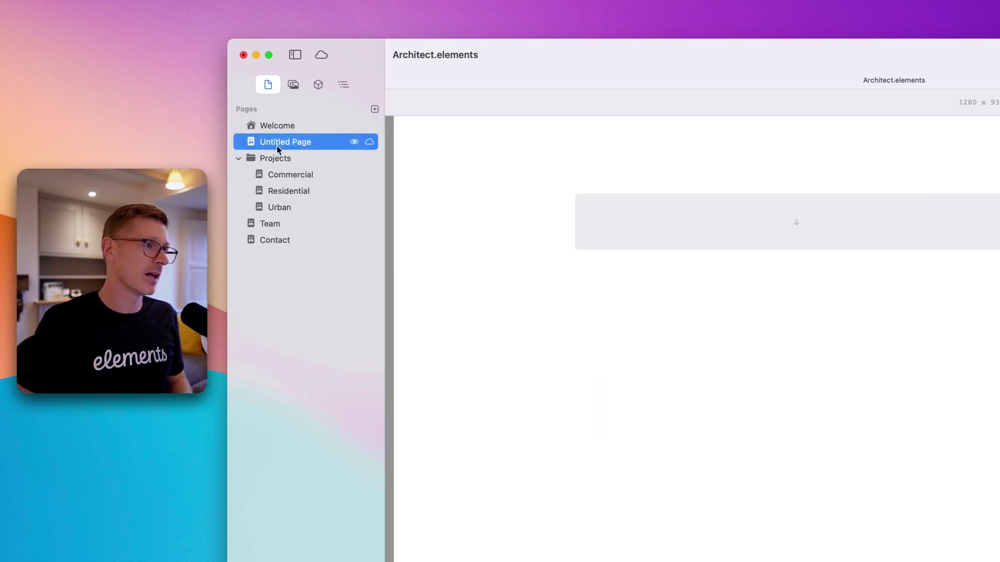
pyautogui.click(290, 144)
pyautogui.write('Hidden Page')
pyautogui.press('Return')
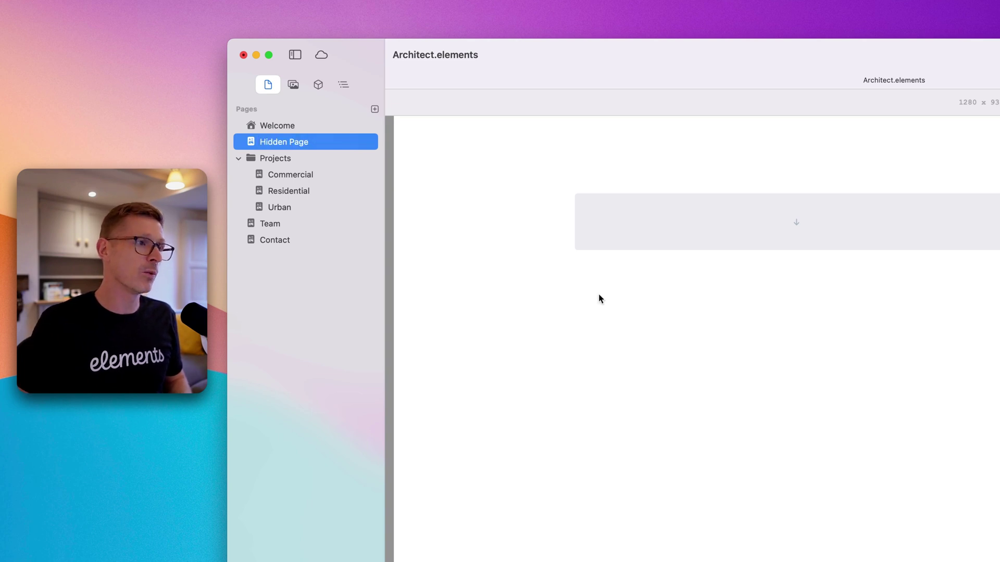
pyautogui.click(279, 125)
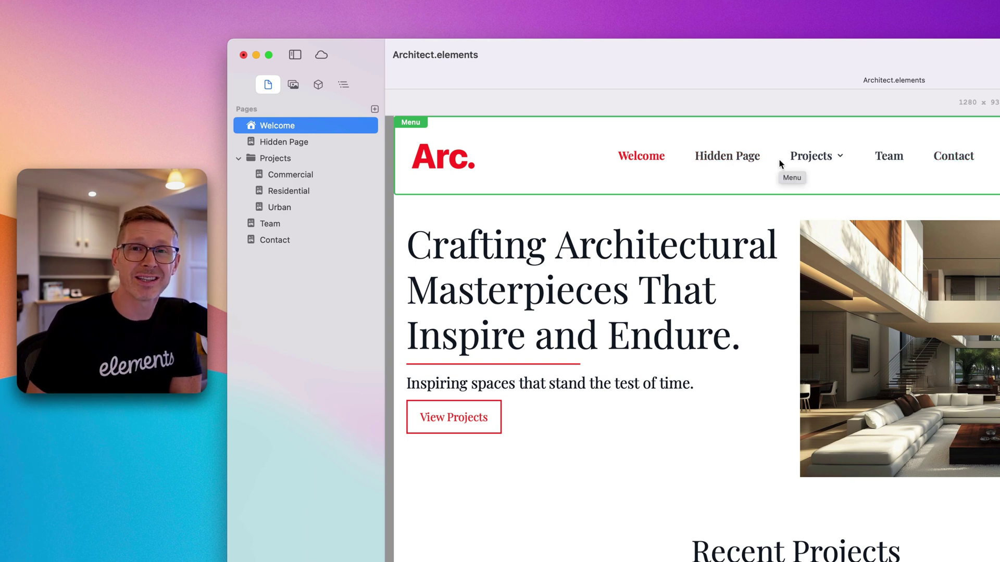
# - Hide the Hidden Page from the navigation menu and reopen the Team and Welcome pages to check their menus
pyautogui.moveTo(353, 141)
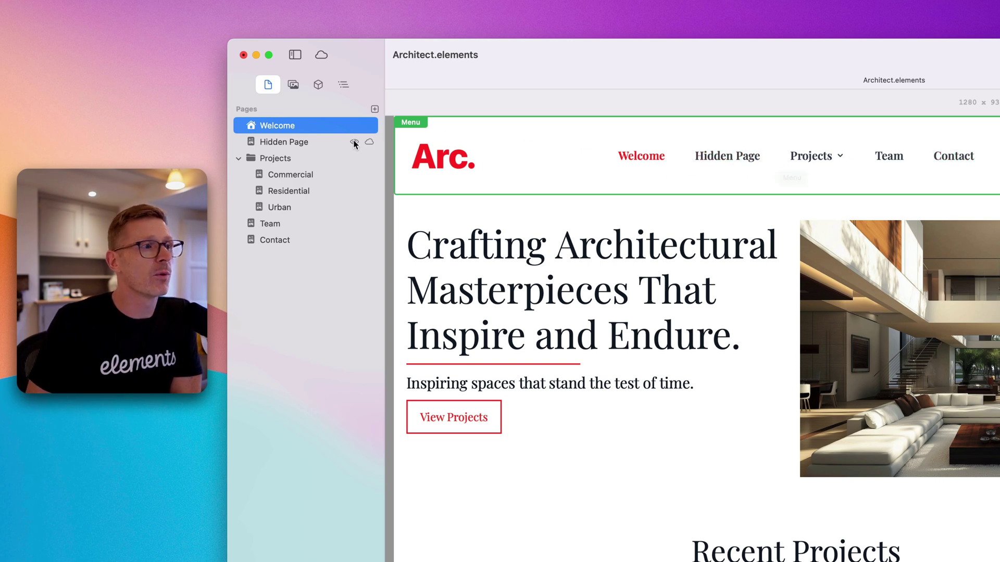
pyautogui.click(289, 224)
pyautogui.click(302, 126)
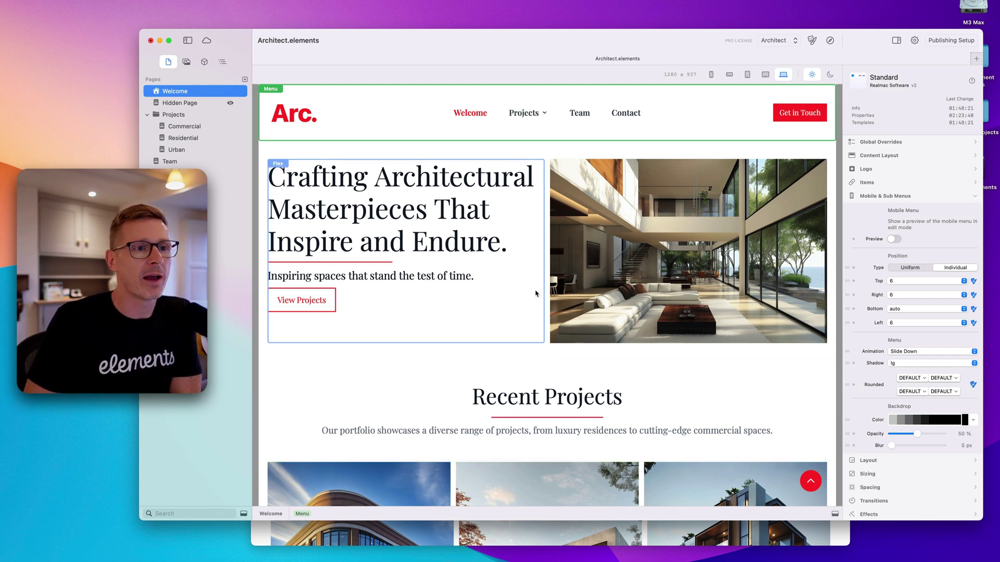
# - Permanently delete the Hidden Page from the website project
pyautogui.click(219, 103)
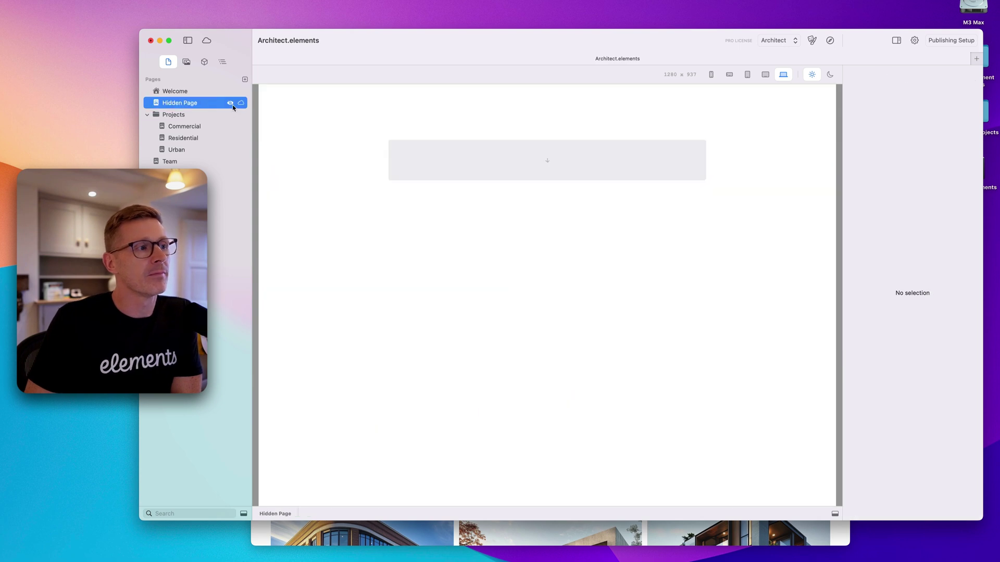
pyautogui.rightClick(185, 104)
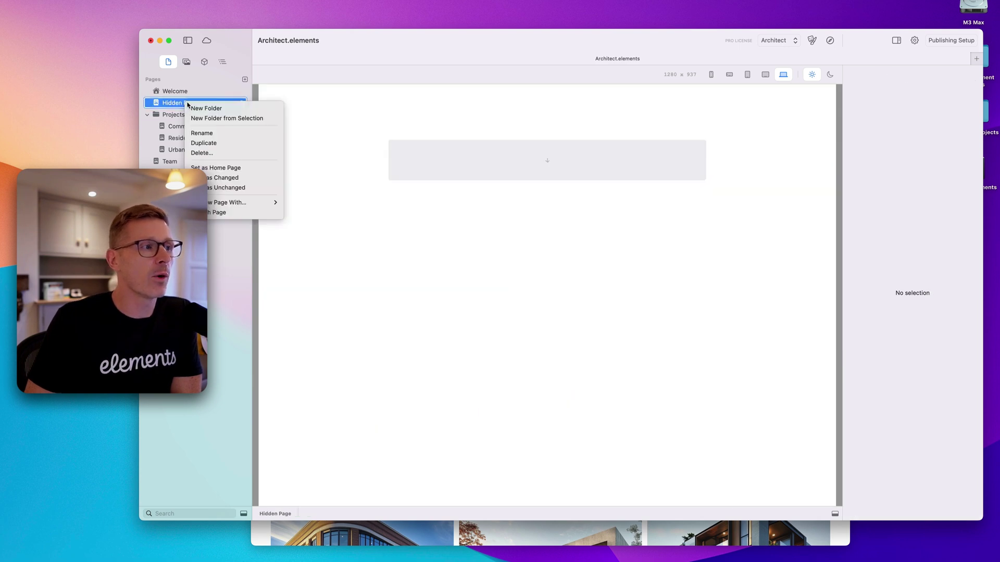
pyautogui.click(245, 152)
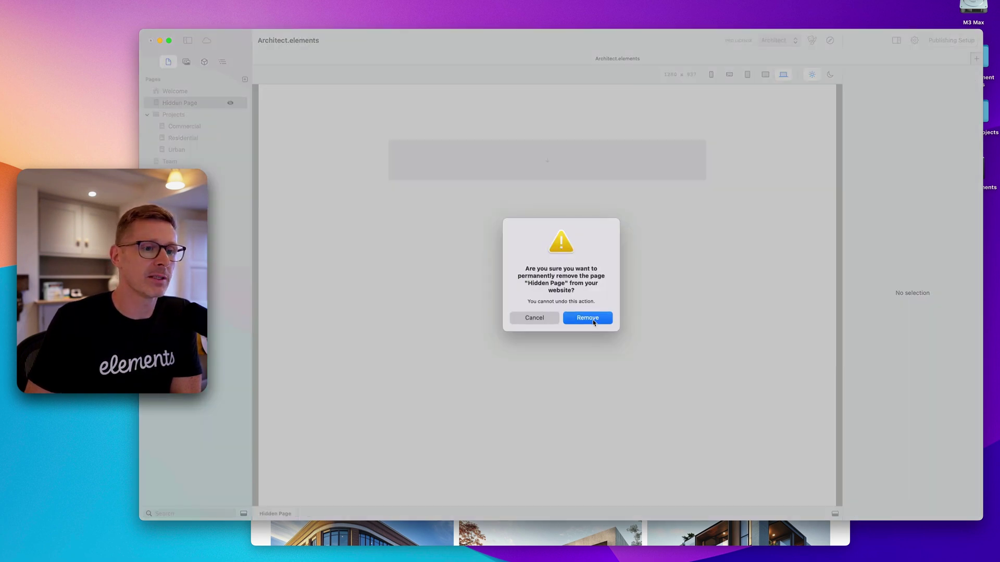
pyautogui.click(588, 319)
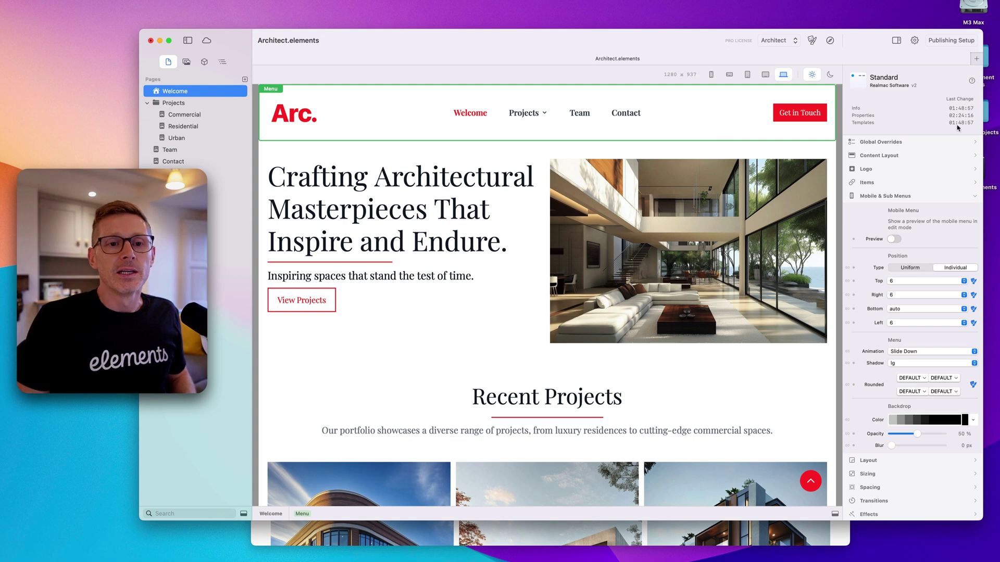
# - Collapse the menu component's Mobile & Sub Menus settings and hide the Elements and browser windows to reveal the desktop
pyautogui.click(886, 197)
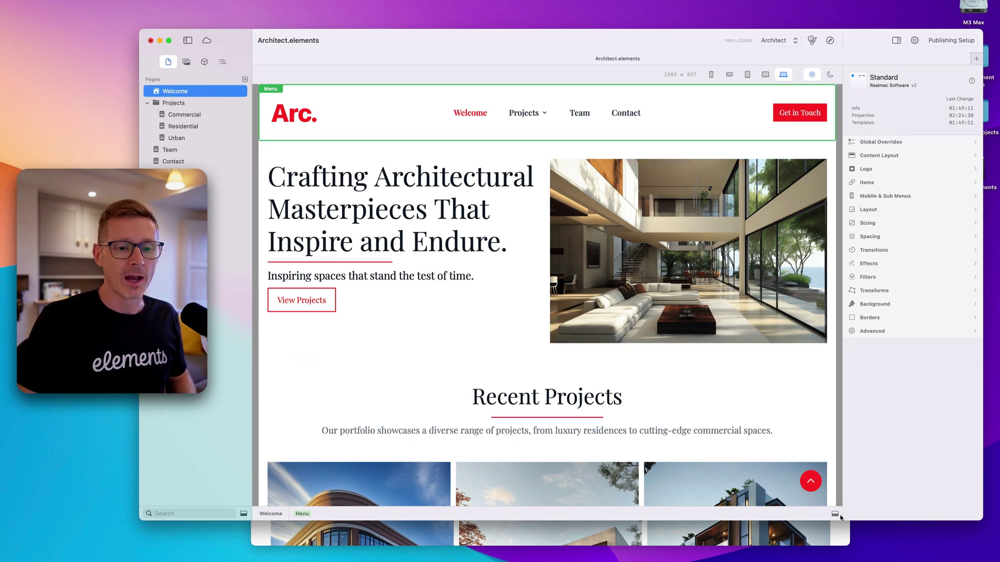
pyautogui.keyDown('alt'); pyautogui.click(835, 537); pyautogui.keyUp('alt')
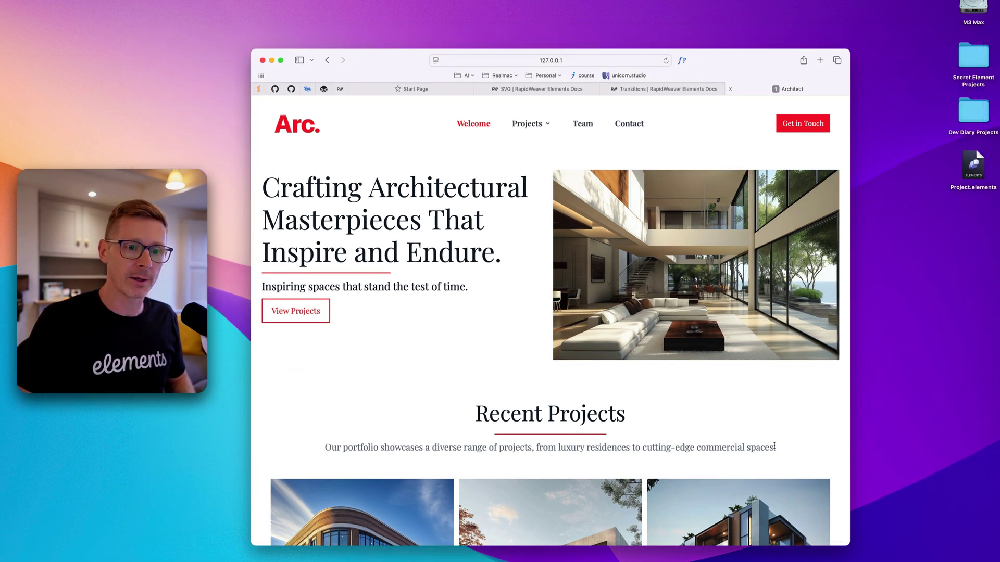
pyautogui.keyDown('alt'); pyautogui.click(888, 394); pyautogui.keyUp('alt')
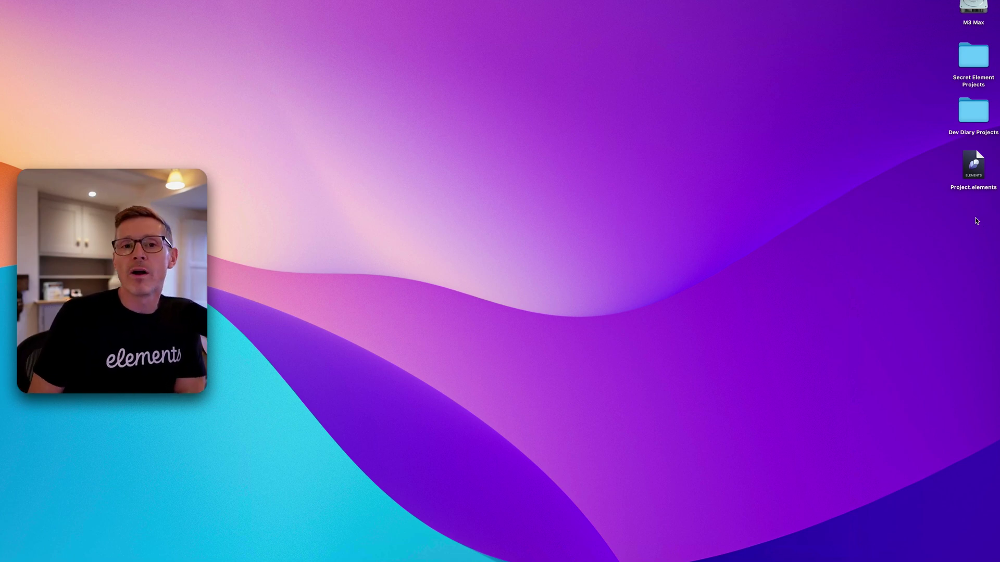
# - Preview the desktop file Project.elements in Quick Look and open the Dev Diary Projects folder in Finder in icon view
pyautogui.press('space')
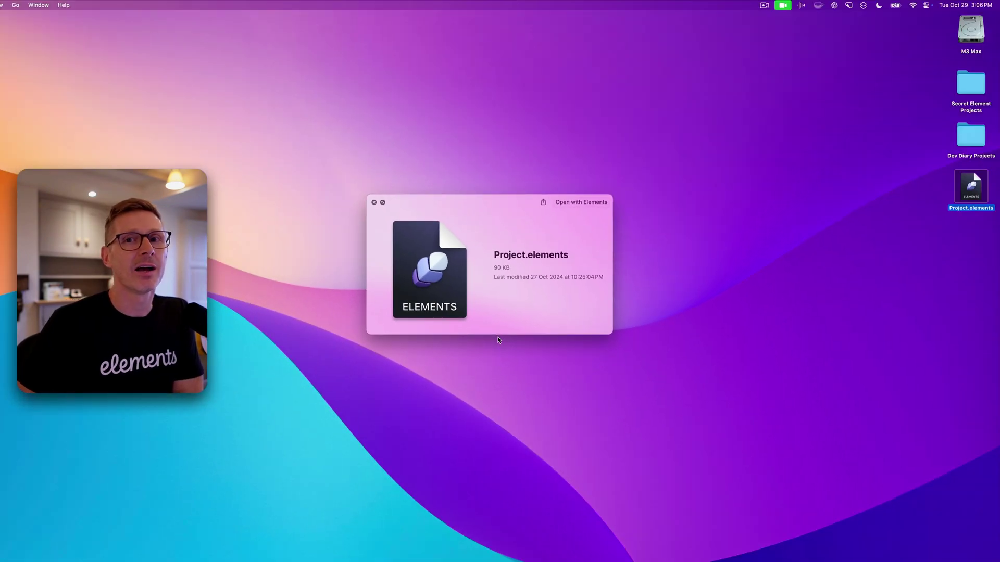
pyautogui.press('space')
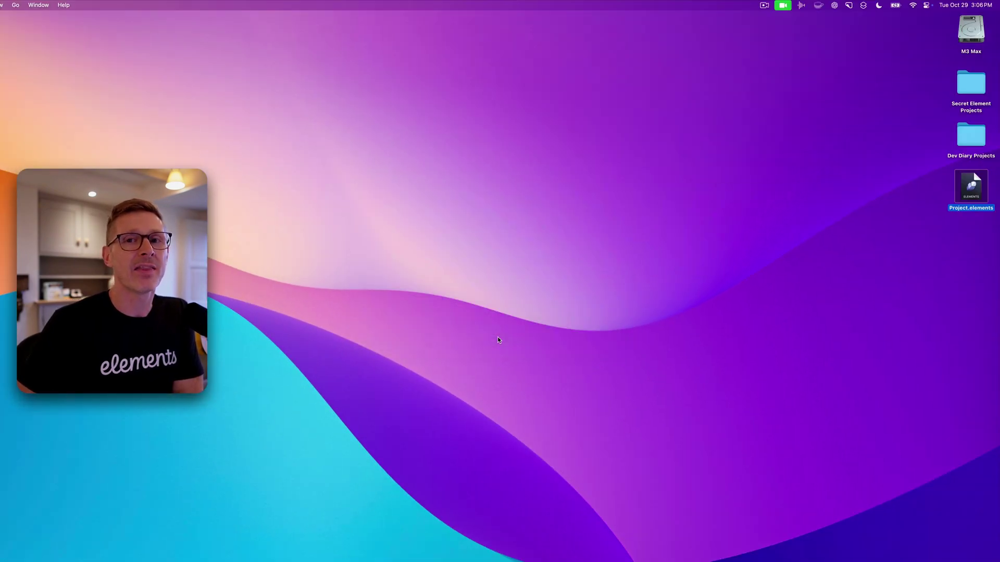
pyautogui.doubleClick(974, 137)
pyautogui.click(586, 117)
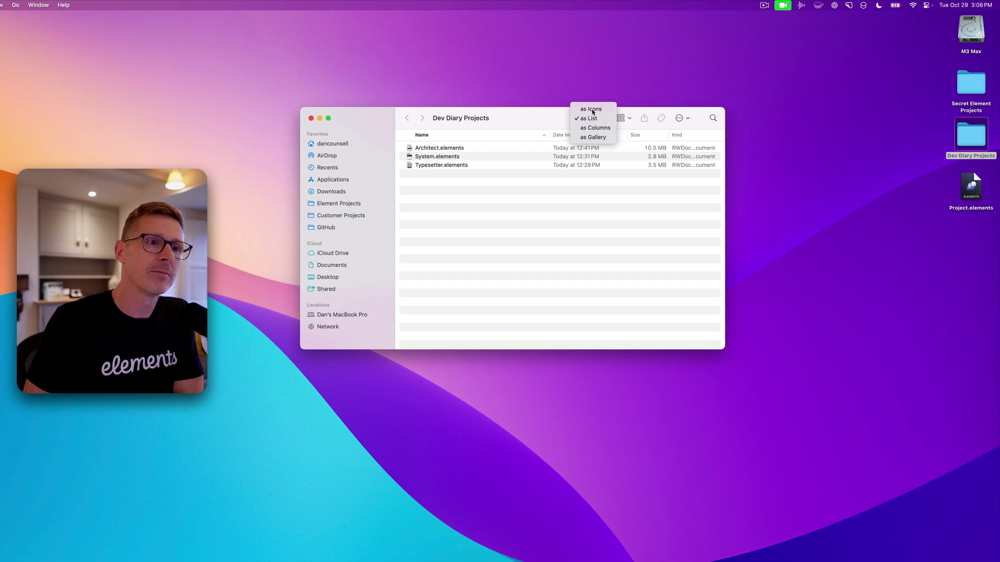
pyautogui.click(590, 109)
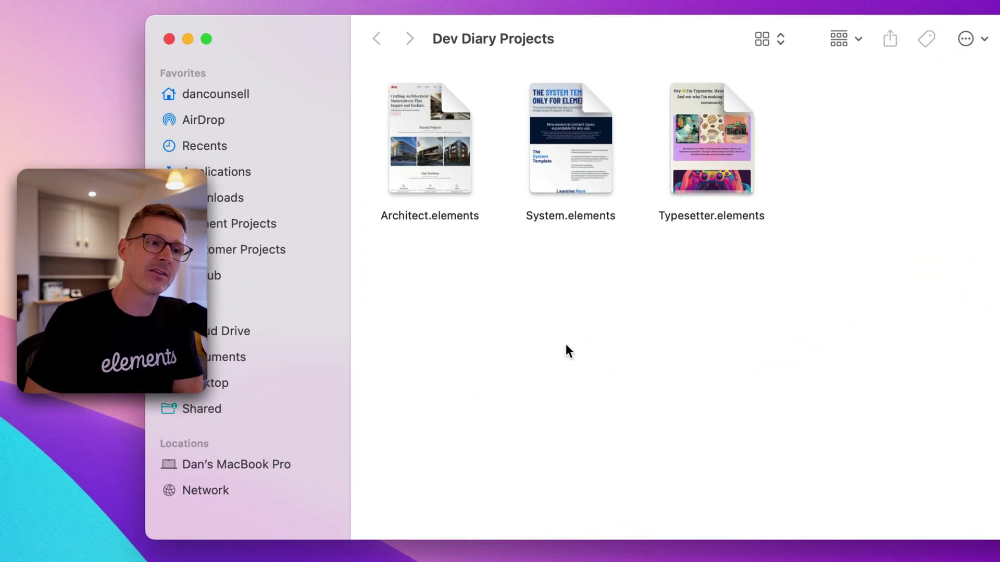
pyautogui.moveTo(763, 292); pyautogui.dragTo(443, 214)
pyautogui.click(392, 243)
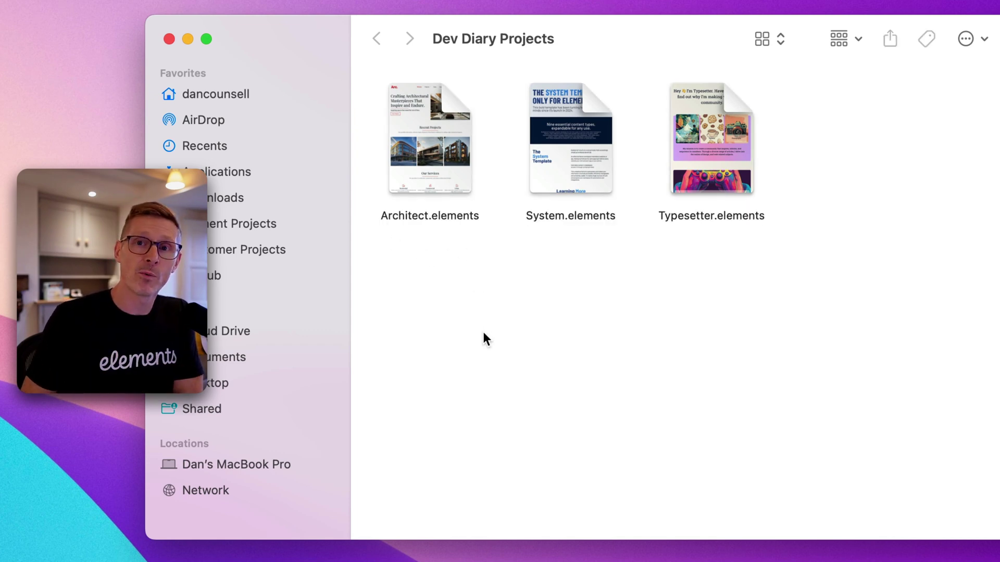
# - Preview Architect.elements in Quick Look, enlarge the preview window and close it
pyautogui.click(442, 123)
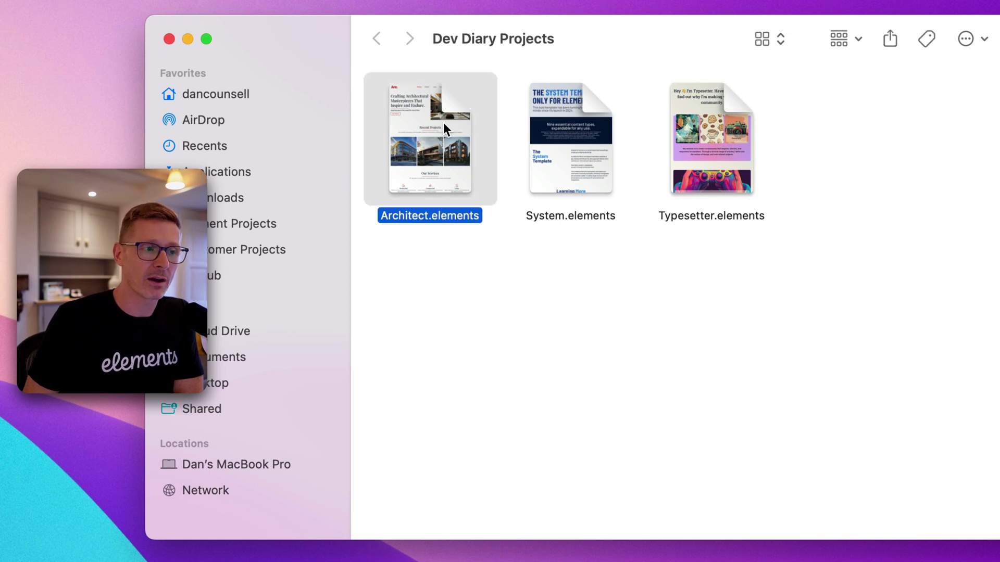
pyautogui.press('space')
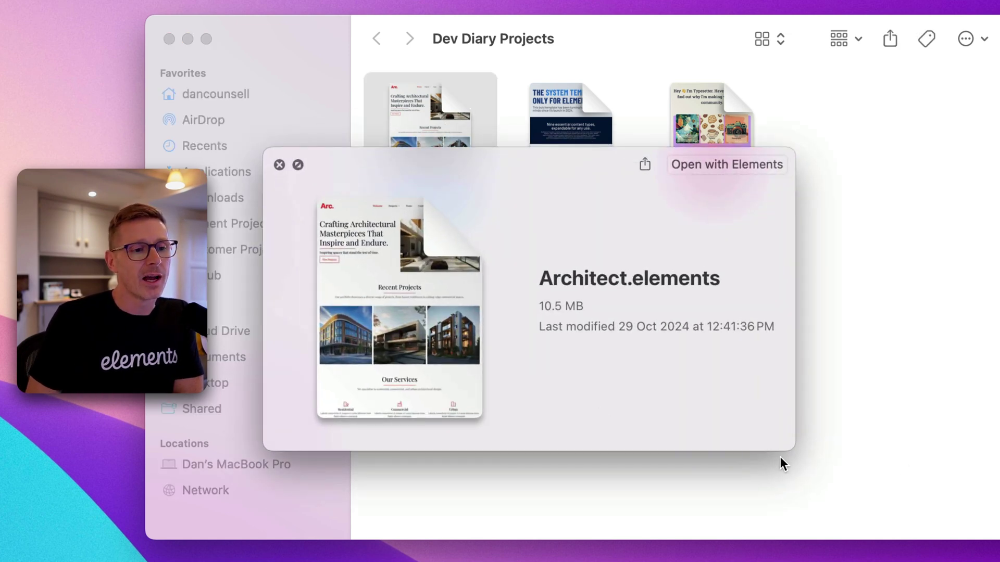
pyautogui.moveTo(796, 450); pyautogui.dragTo(955, 560)
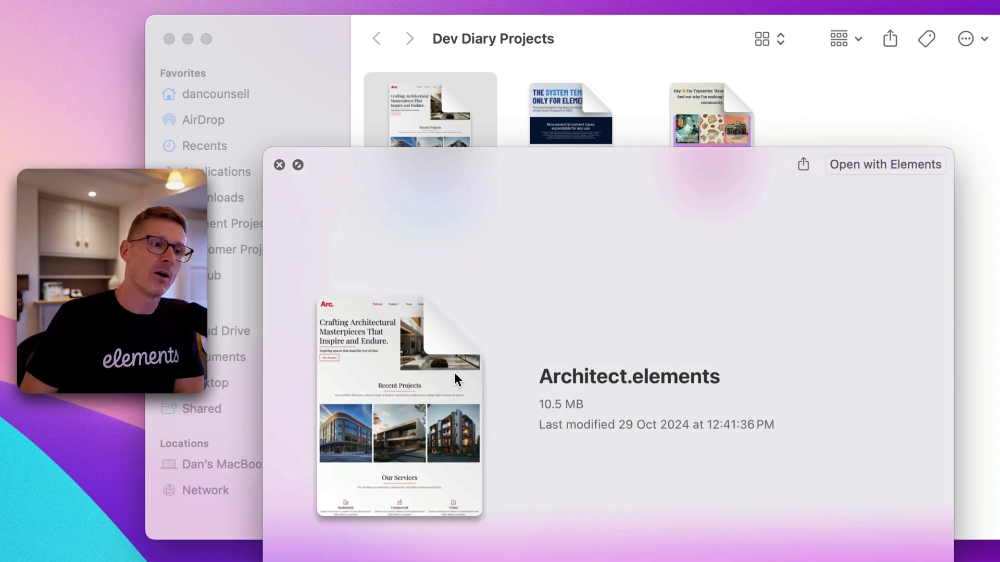
pyautogui.press('space')
# - Step back and forth through the project files in Quick Look to compare their thumbnails, and close the preview
pyautogui.press('Right')
pyautogui.press('space')
pyautogui.press('Right')
pyautogui.press('Left')
pyautogui.press('Right')
pyautogui.press('Left')
pyautogui.press('Left')
pyautogui.press('Right')
pyautogui.press('Right')
pyautogui.press('Left')
pyautogui.press('Left')
pyautogui.press('space')
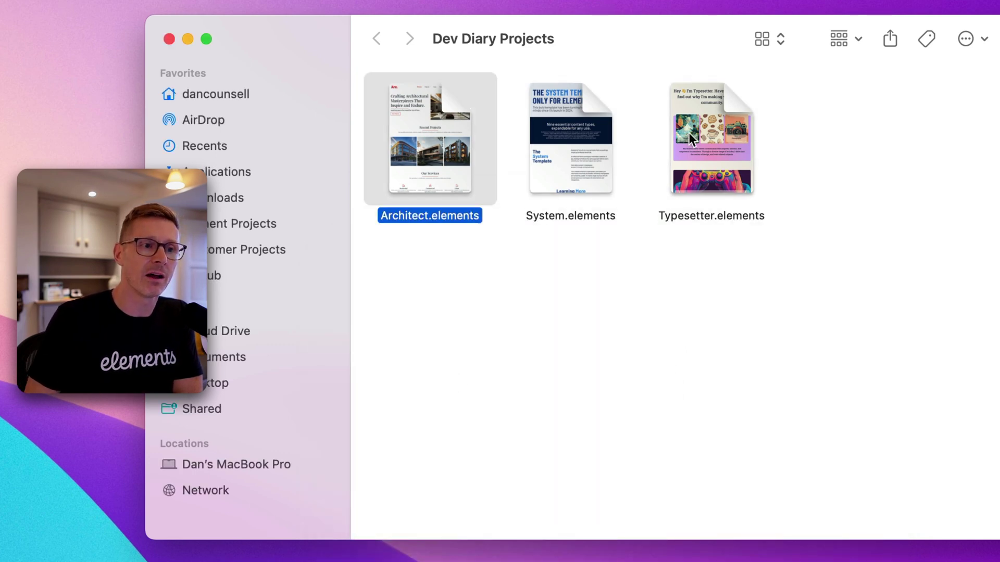
pyautogui.click(567, 141)
# - Switch the Dev Diary Projects folder to column view and step through the project files to examine their previews
pyautogui.click(769, 38)
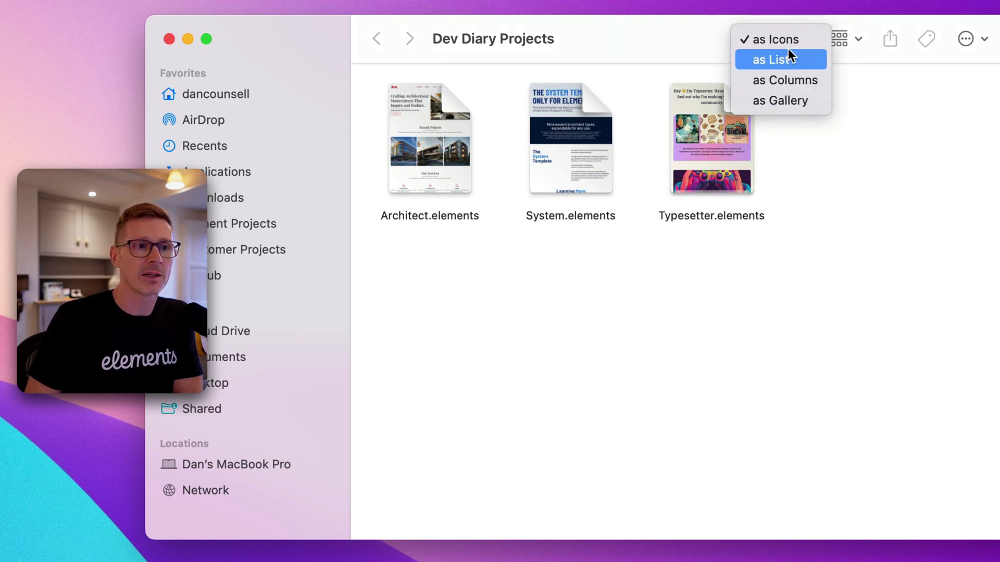
pyautogui.click(800, 79)
pyautogui.click(716, 85)
pyautogui.press('Down')
pyautogui.press('Down')
pyautogui.press('Up')
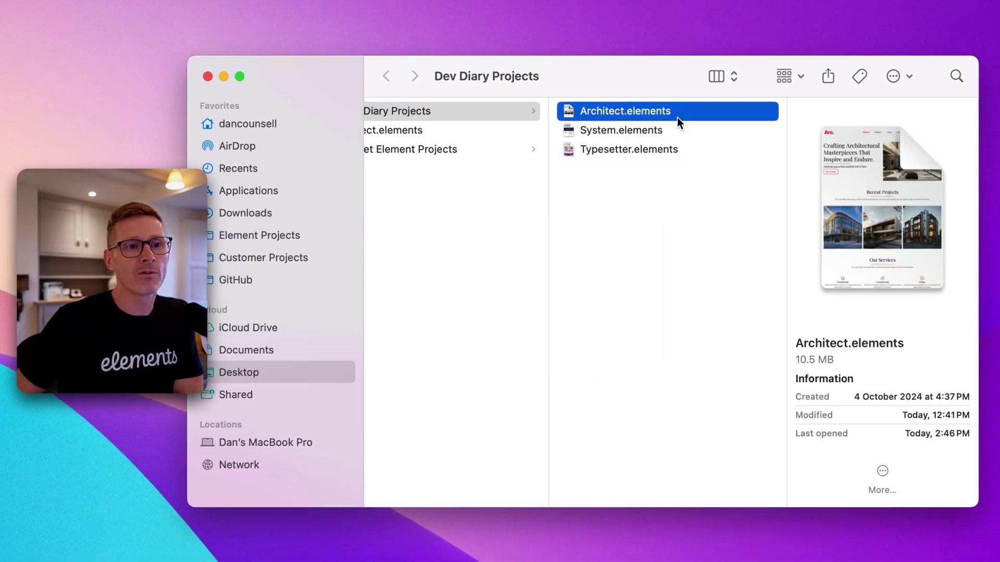
pyautogui.press('Down')
pyautogui.press('Up')
pyautogui.press('Up')
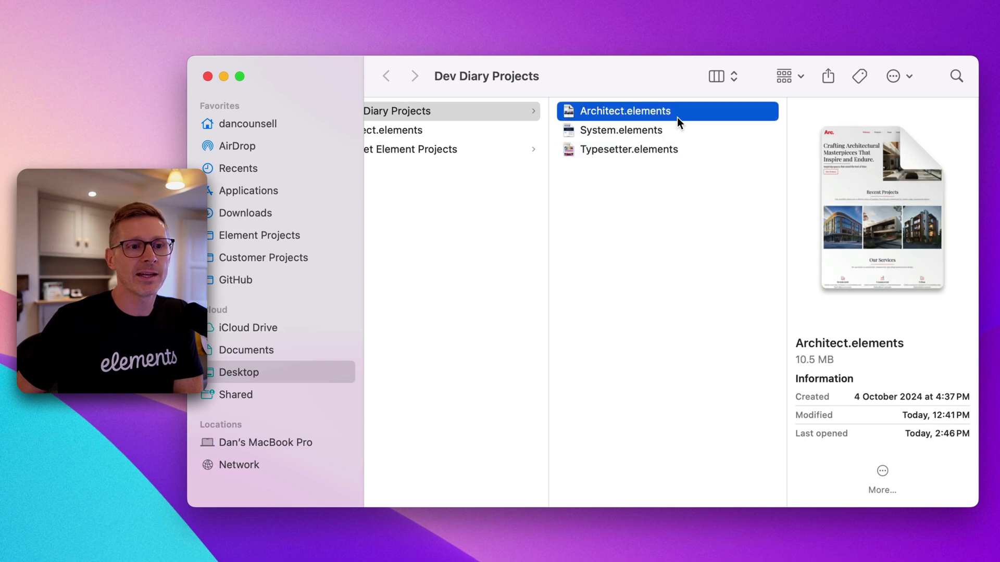
# - Switch the folder to gallery view, step through the project previews and select all the files to view them stacked
pyautogui.click(716, 77)
pyautogui.click(742, 94)
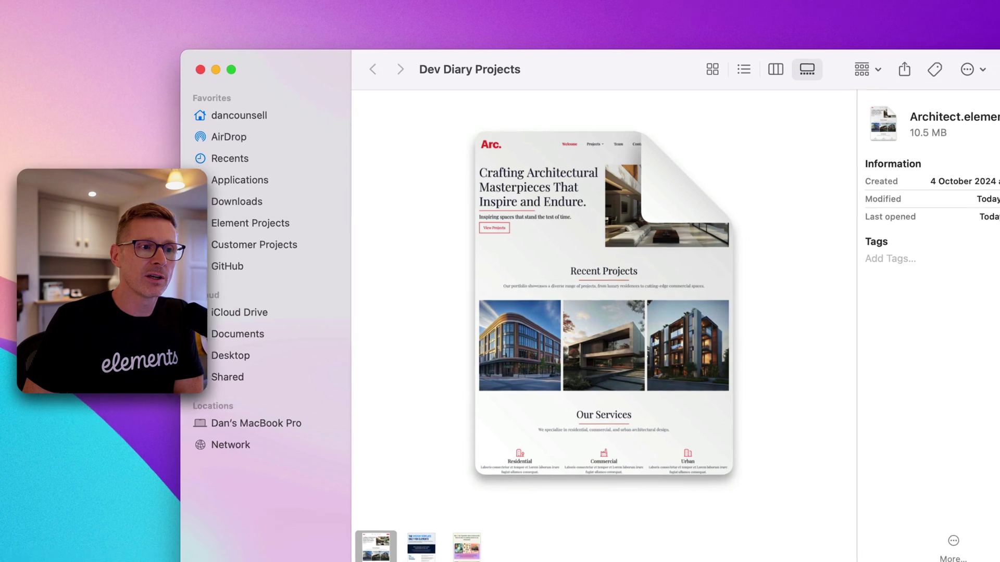
pyautogui.press('Right')
pyautogui.press('Right')
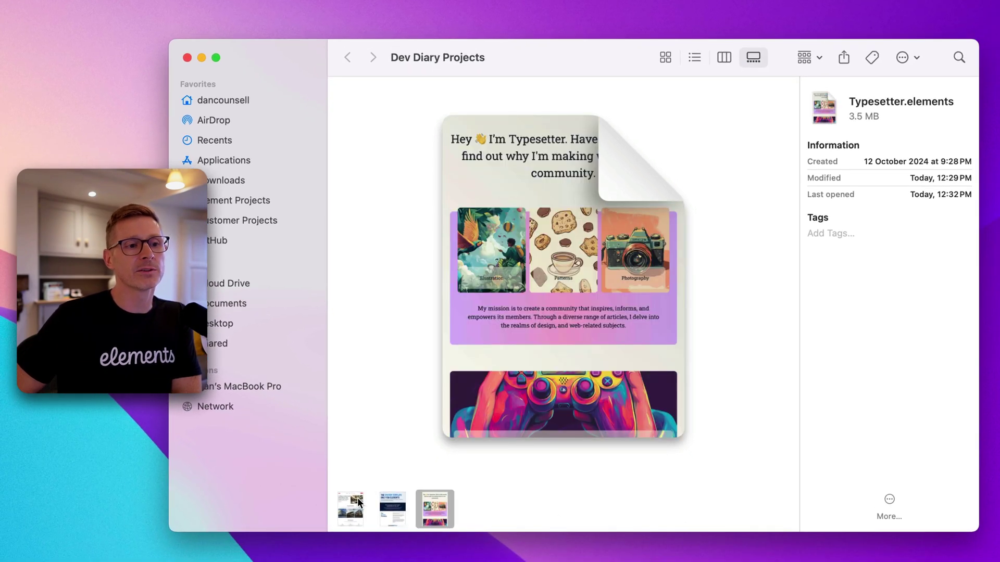
pyautogui.press('Left')
pyautogui.click(359, 502)
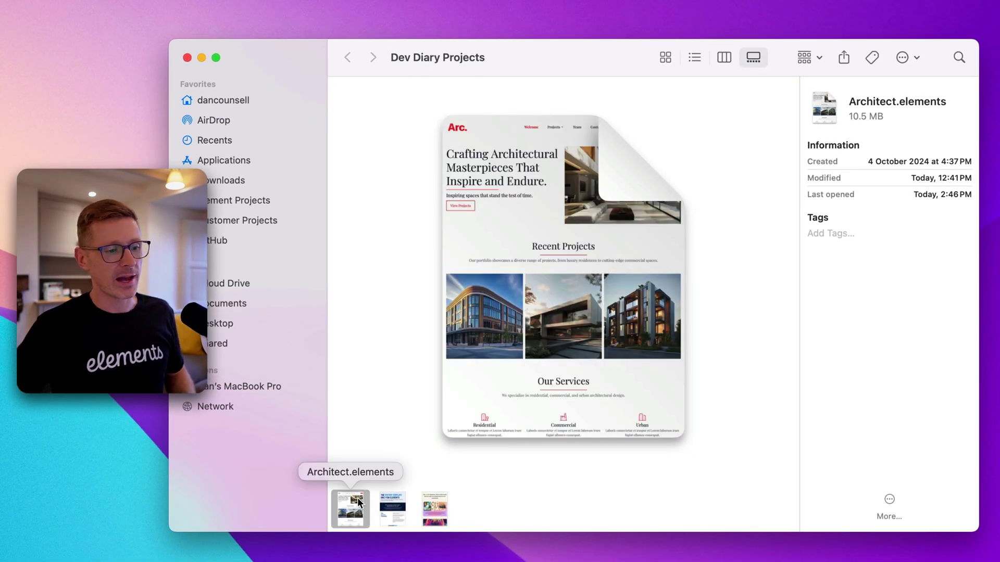
pyautogui.press('super+a')
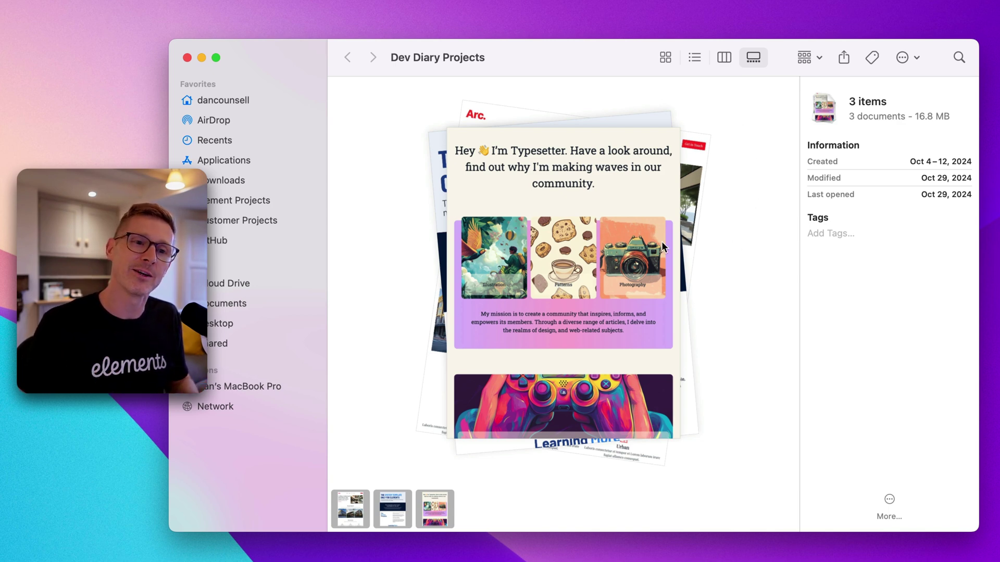
pyautogui.press('super+f')
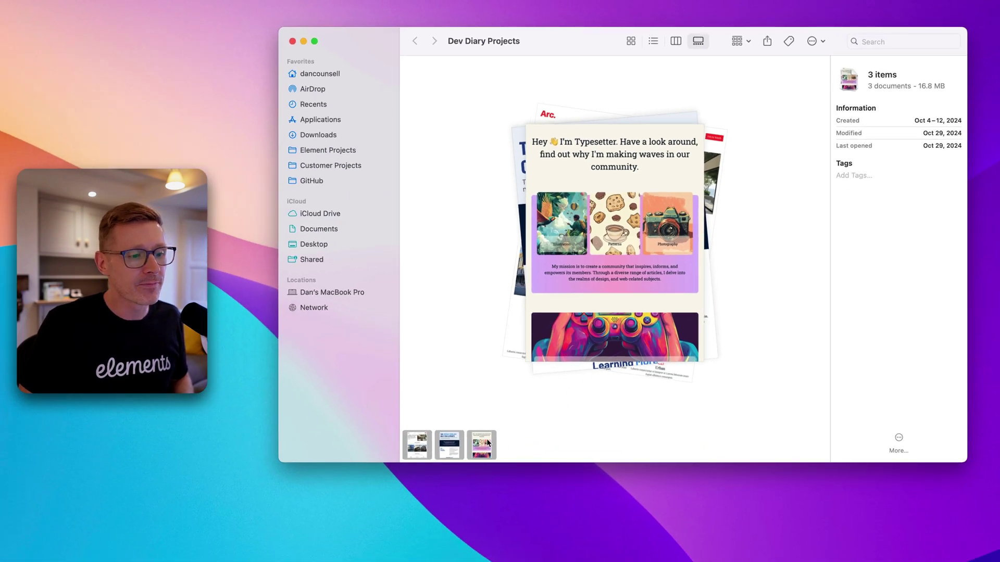
# - Select System.elements and Architect.elements together and show them side by side in an enlarged Quick Look index sheet
pyautogui.click(457, 454)
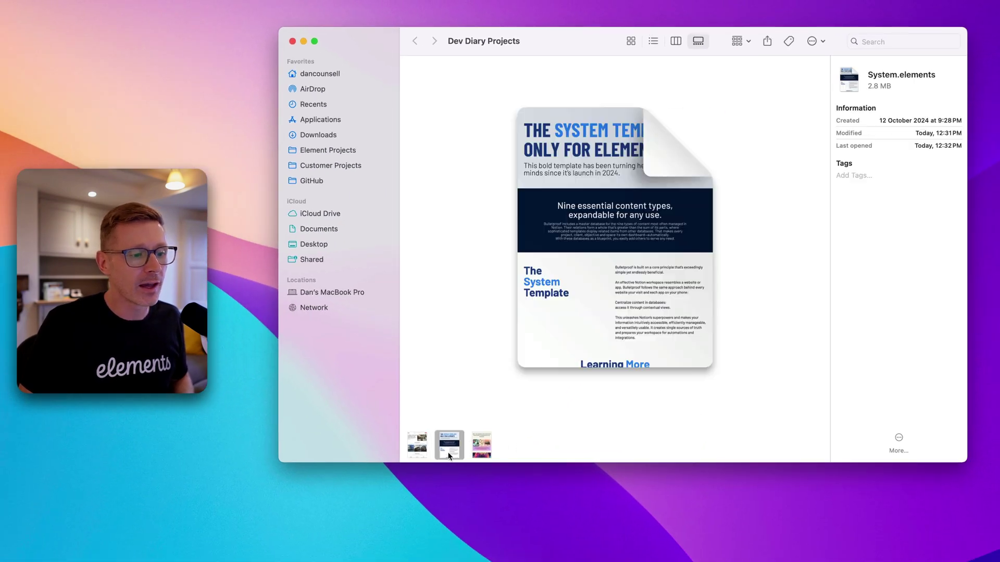
pyautogui.keyDown('super'); pyautogui.click(425, 454); pyautogui.keyUp('super')
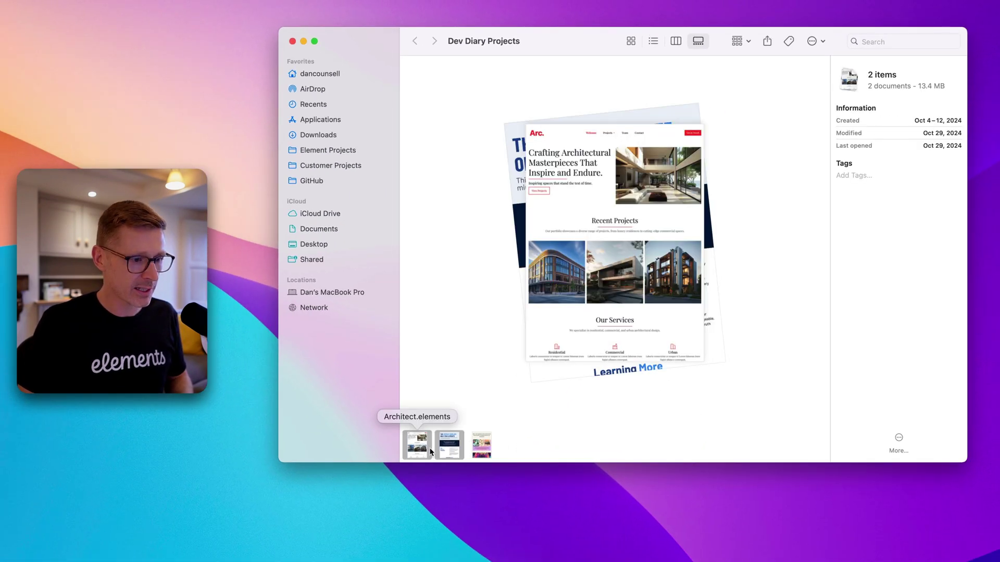
pyautogui.press('space')
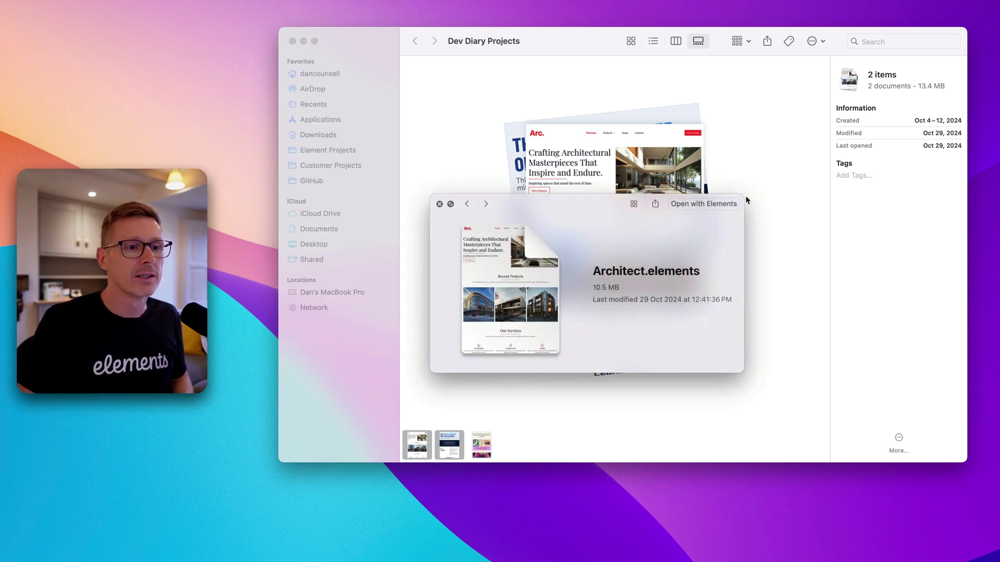
pyautogui.doubleClick(741, 196)
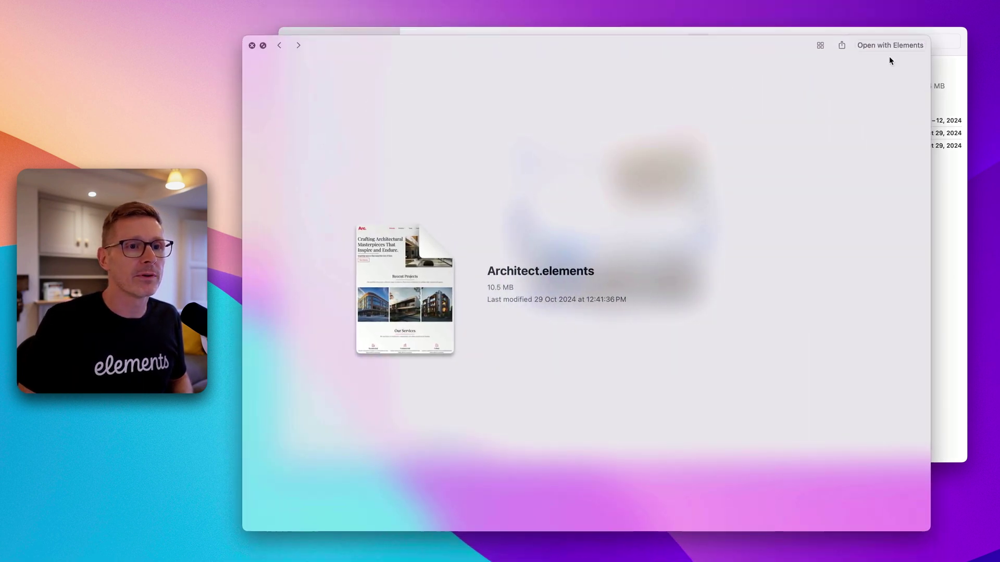
pyautogui.click(821, 46)
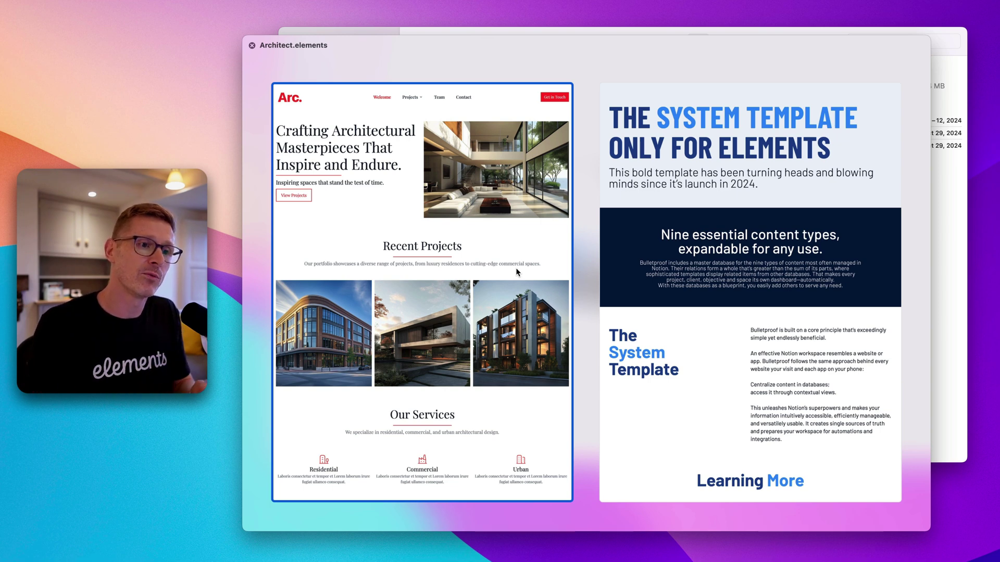
# - Highlight System.elements in the index sheet, clear the highlight, close Quick Look and select only System.elements in the gallery
pyautogui.click(704, 232)
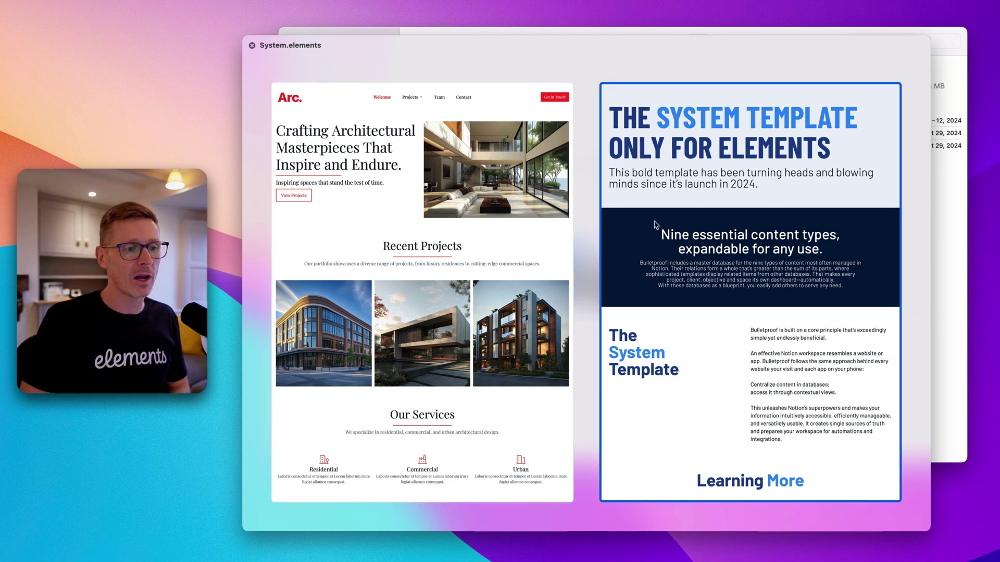
pyautogui.click(592, 246)
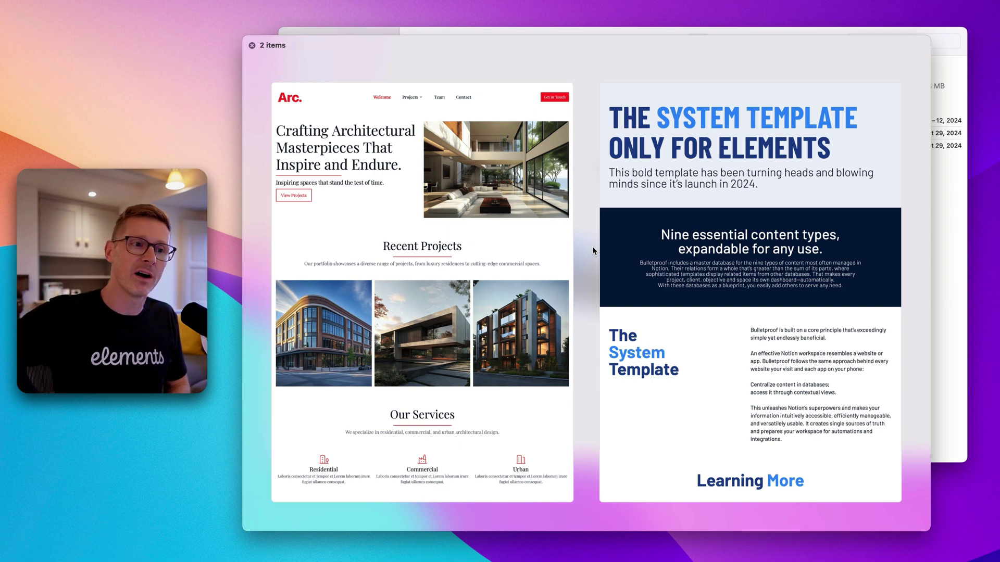
pyautogui.press('space')
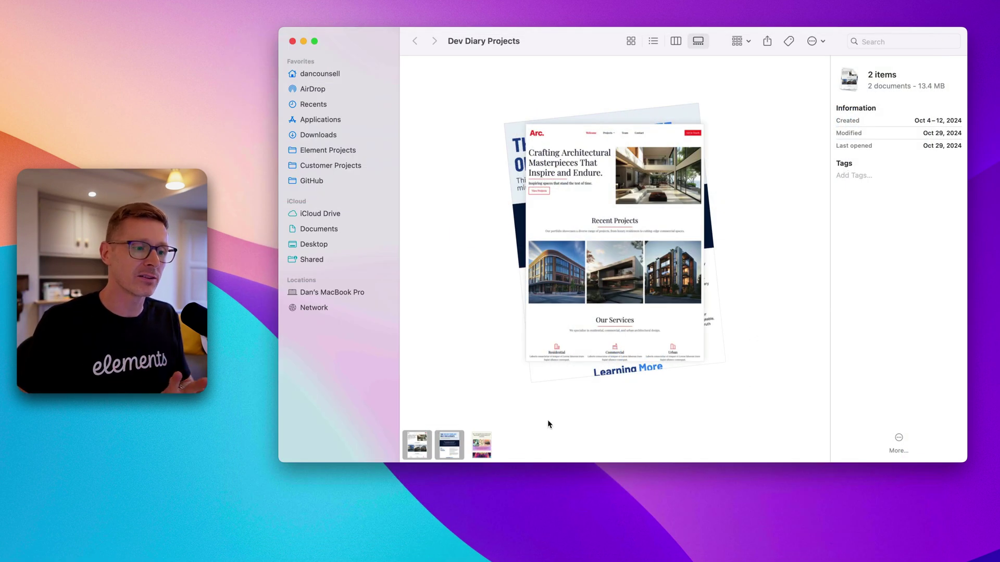
pyautogui.click(448, 449)
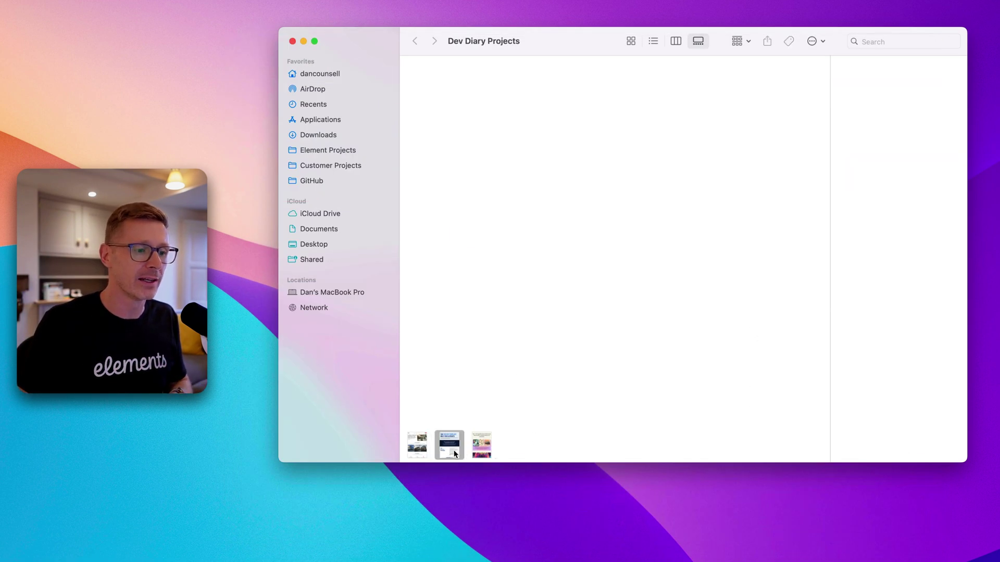
# - Preview Typesetter.elements and Architect.elements in the gallery, and look over the file actions available for Architect.elements
pyautogui.press('Left')
pyautogui.click(480, 451)
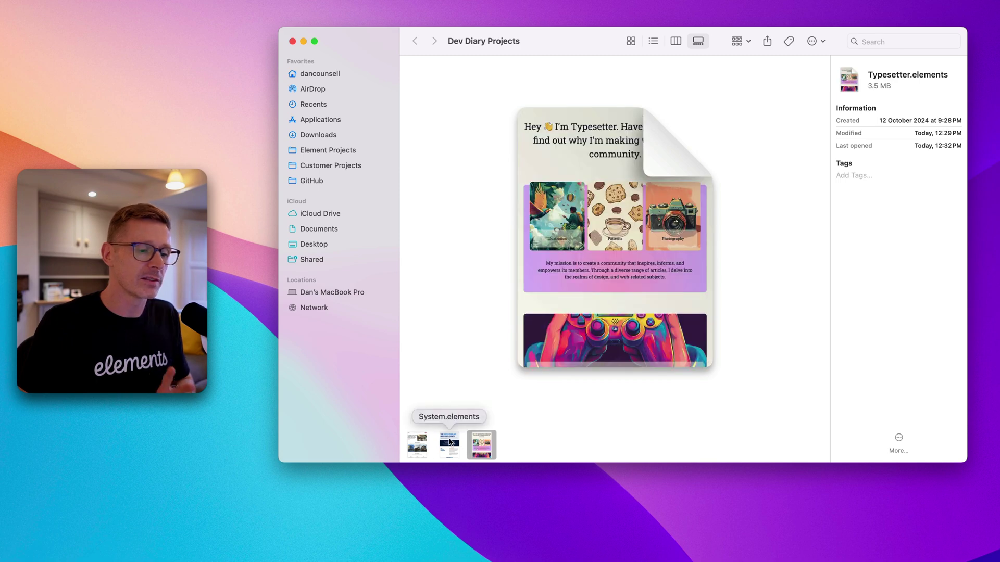
pyautogui.click(427, 445)
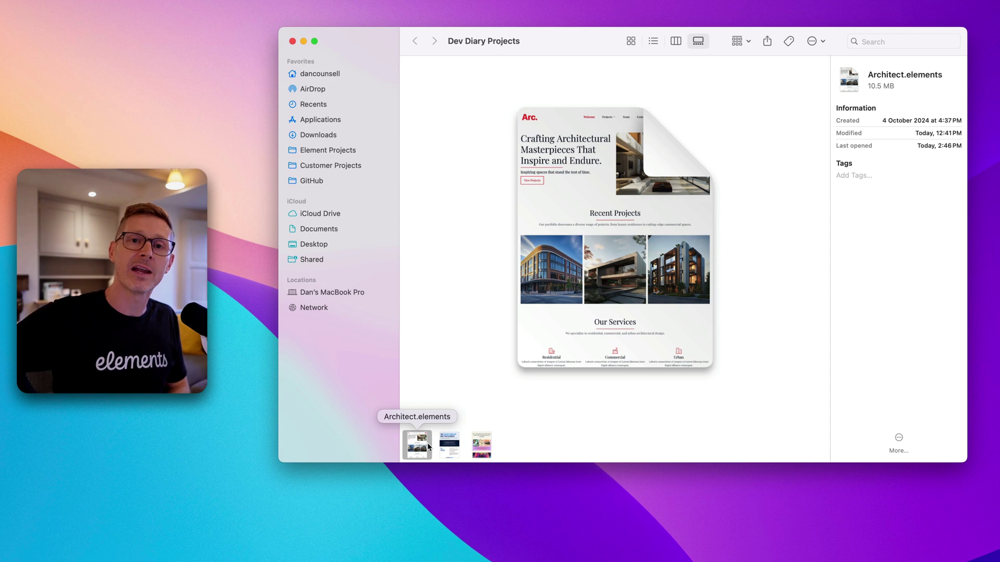
pyautogui.rightClick(427, 443)
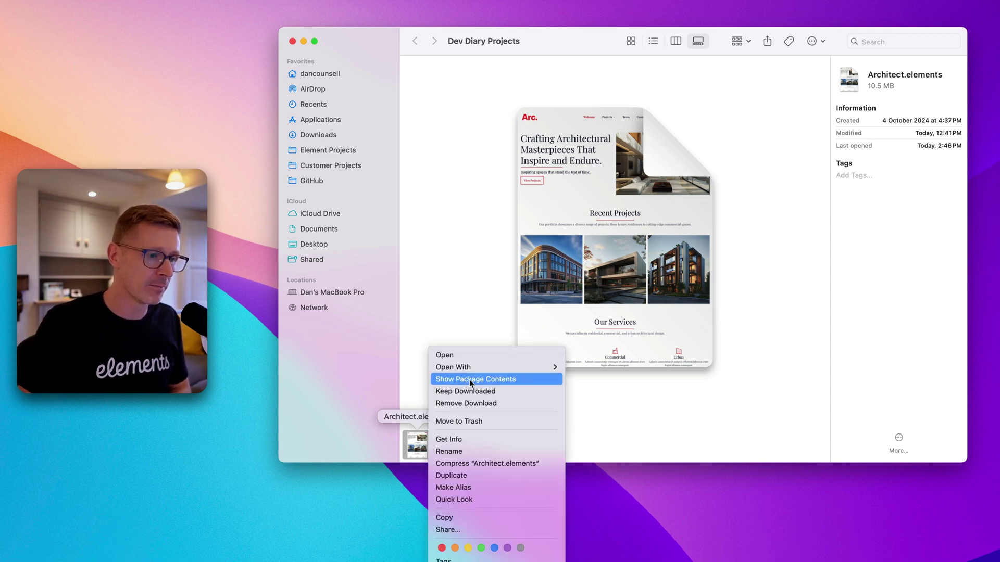
pyautogui.click(538, 286)
# - Compare the Dev Diary Projects folder in icon, list and column views, finishing in column view
pyautogui.click(630, 42)
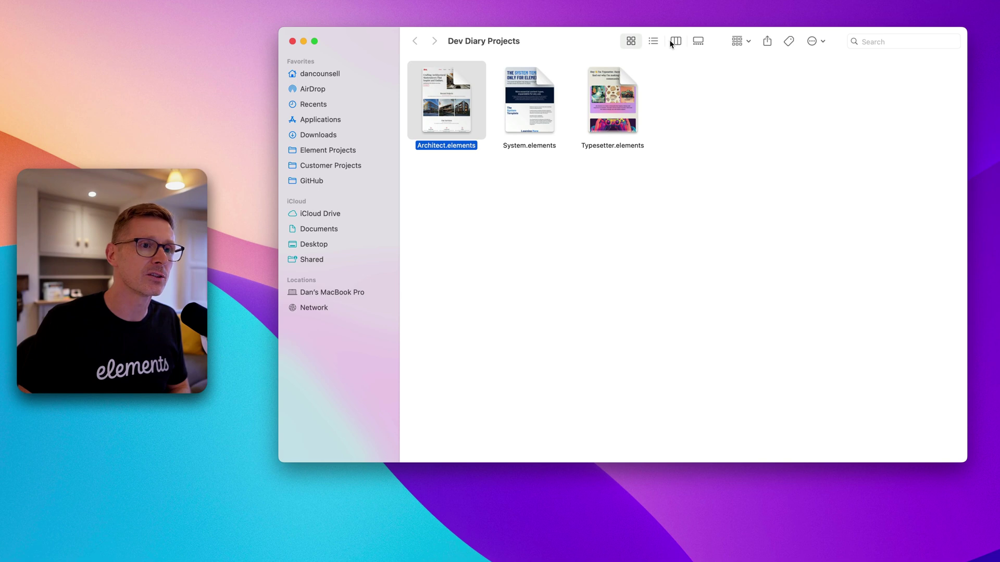
pyautogui.click(675, 41)
pyautogui.click(632, 41)
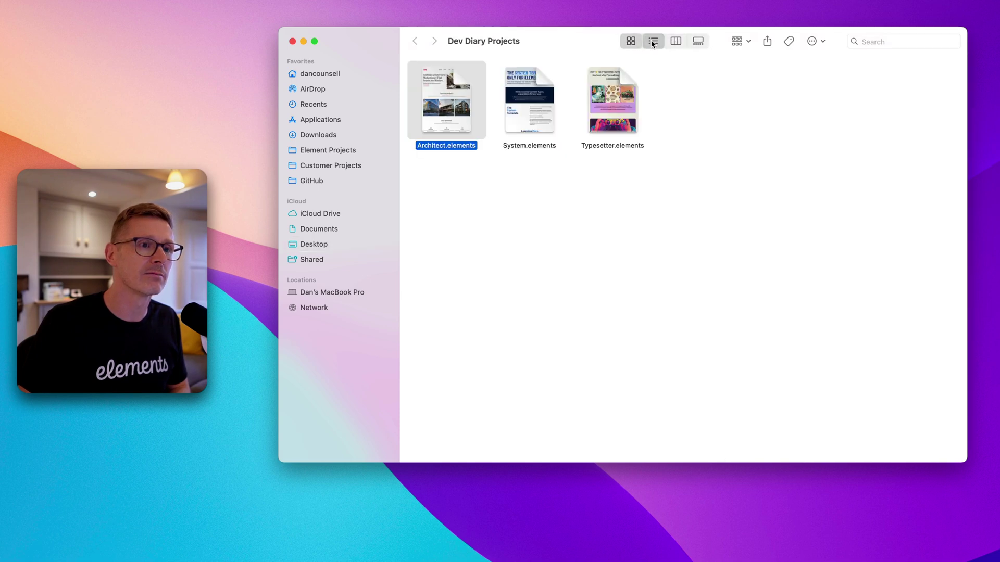
pyautogui.click(653, 41)
pyautogui.click(633, 40)
pyautogui.click(676, 42)
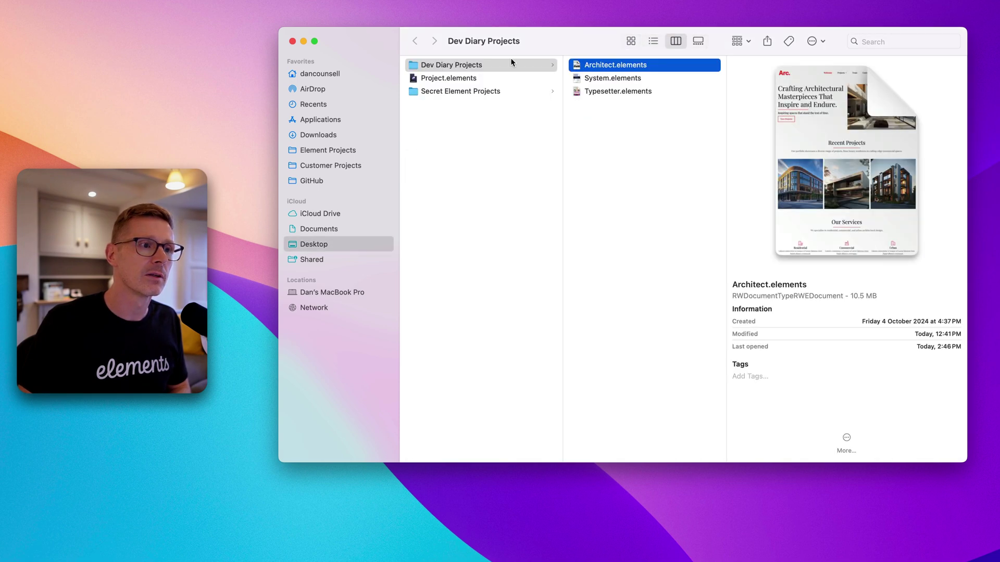
# - Show the package contents of Architect.elements and open its Snapshot folder
pyautogui.rightClick(646, 66)
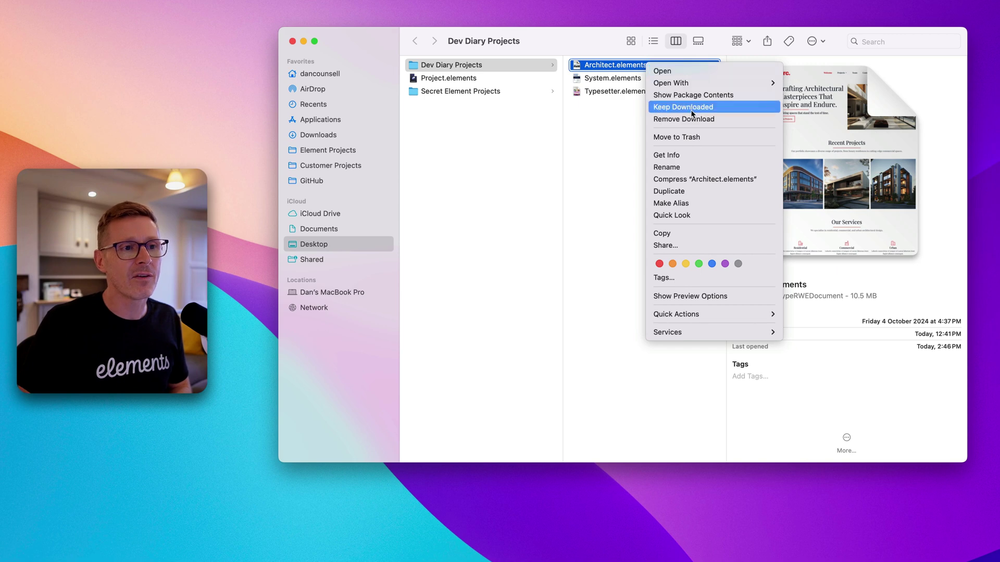
pyautogui.click(721, 95)
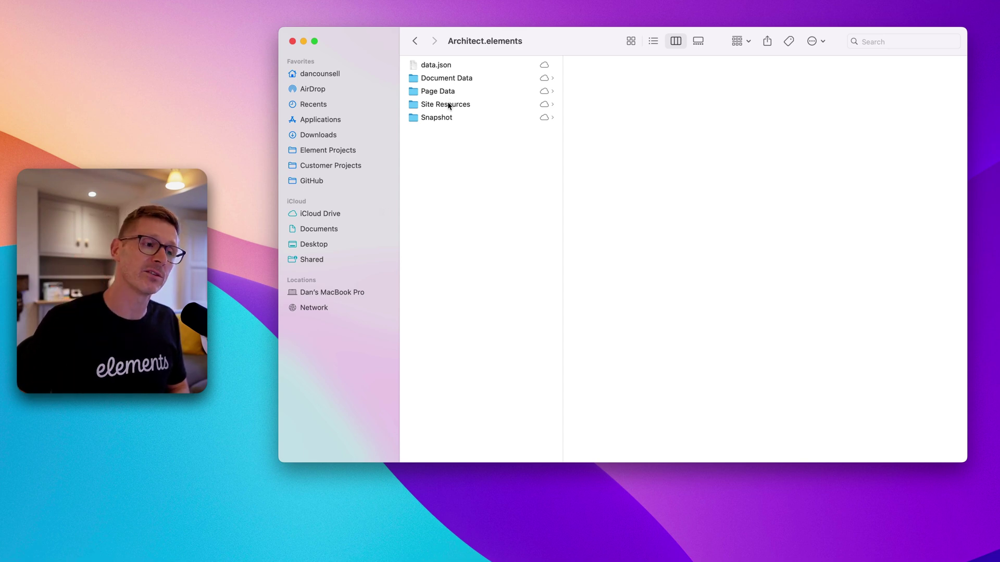
pyautogui.click(452, 121)
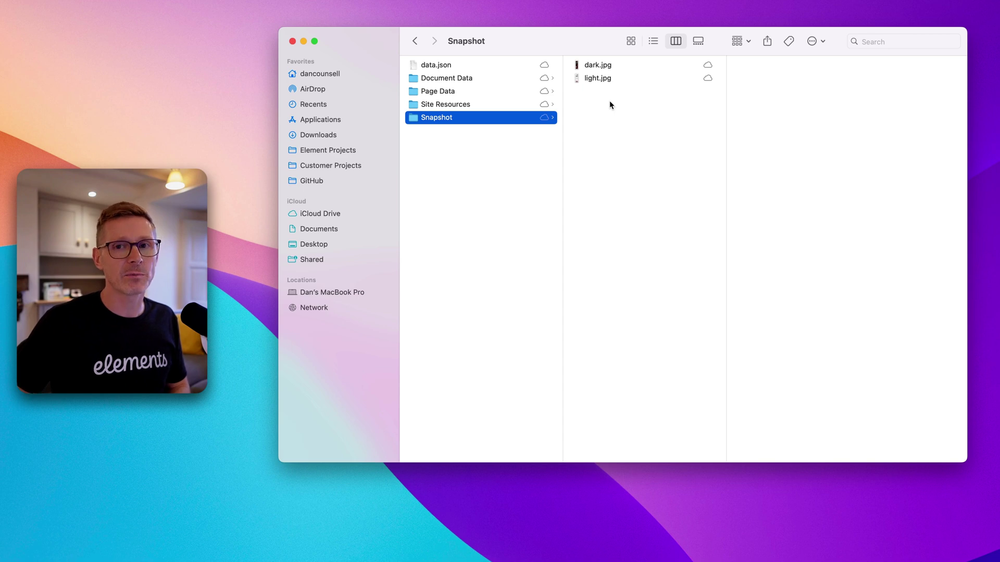
# - Quick Look light.jpg, compare it with dark.jpg, return to light.jpg and close the preview
pyautogui.press('Right')
pyautogui.press('Down')
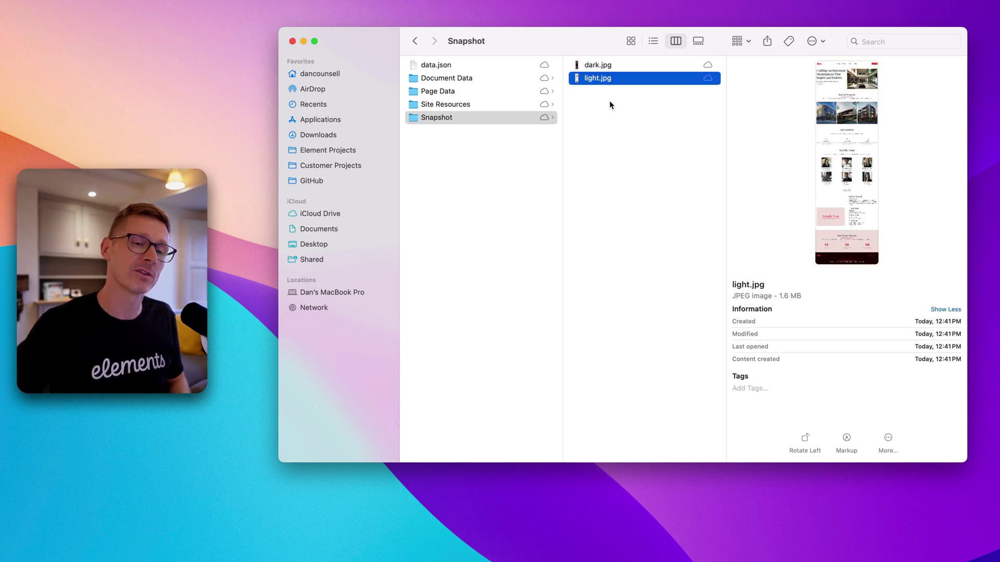
pyautogui.press('space')
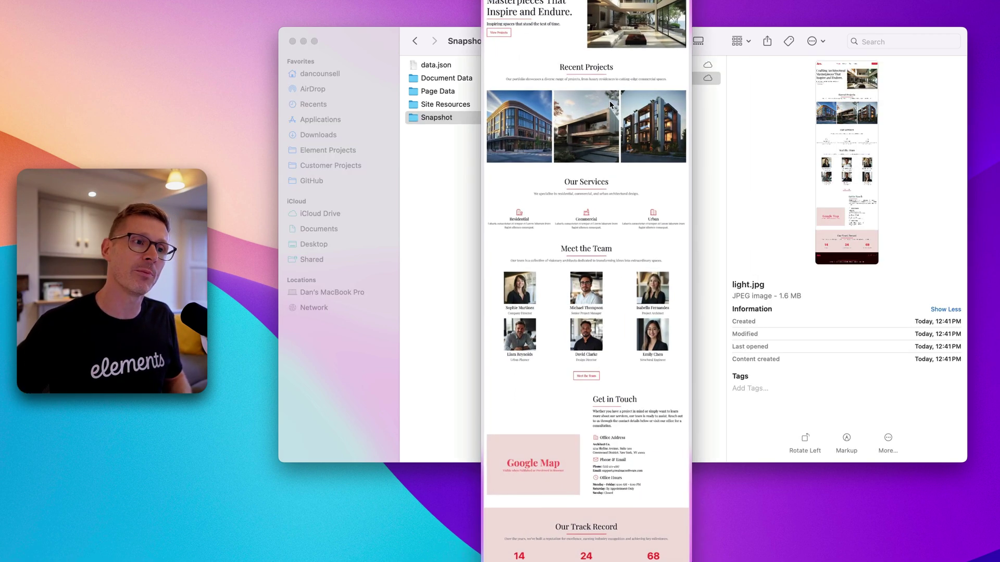
pyautogui.press('Up')
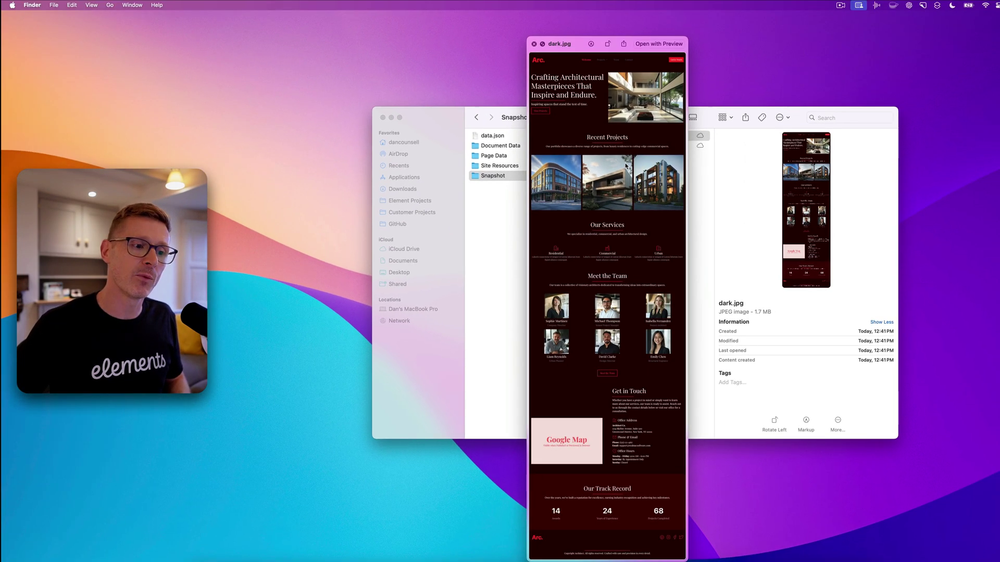
pyautogui.press('Down')
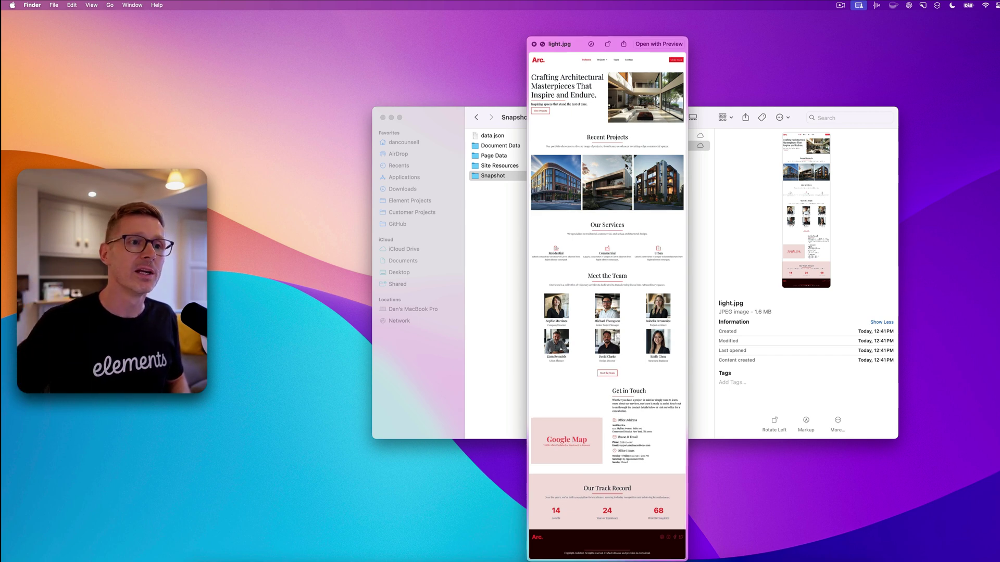
pyautogui.press('space')
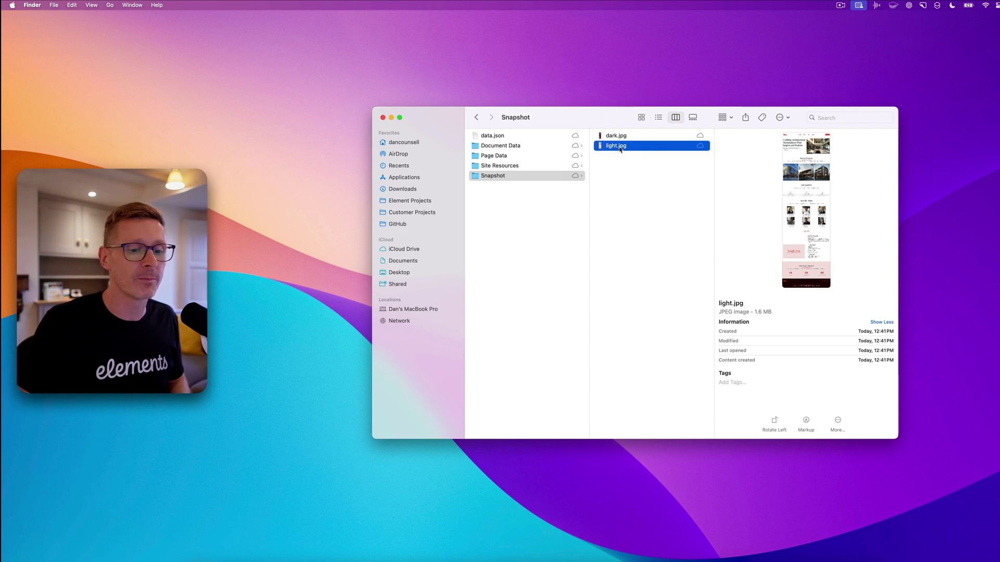
# - Open light.jpg in Preview, zoom in on the image and widen the window to show the full page width
pyautogui.doubleClick(619, 147)
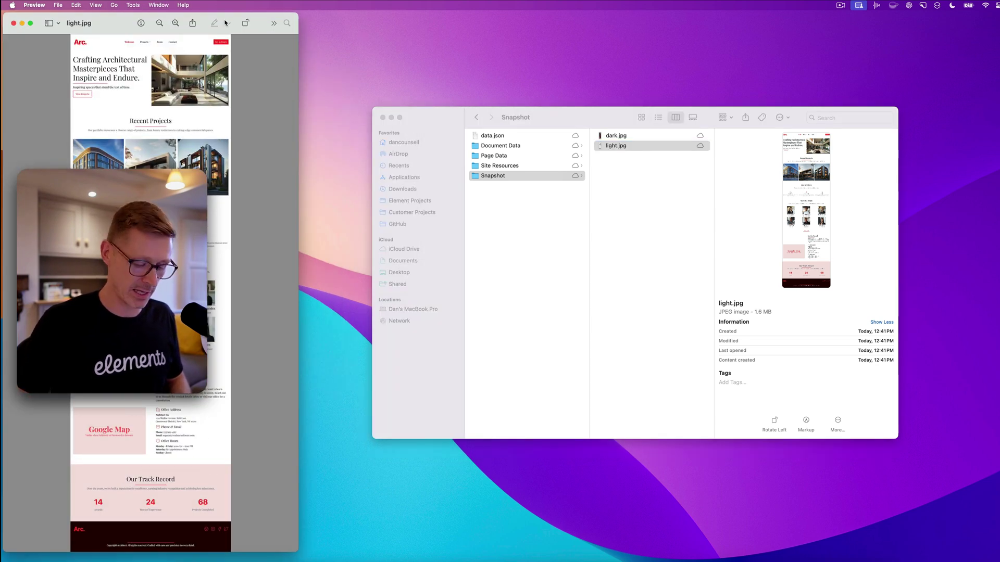
pyautogui.press('super+plus')
pyautogui.press('super+plus')
pyautogui.press('super+plus')
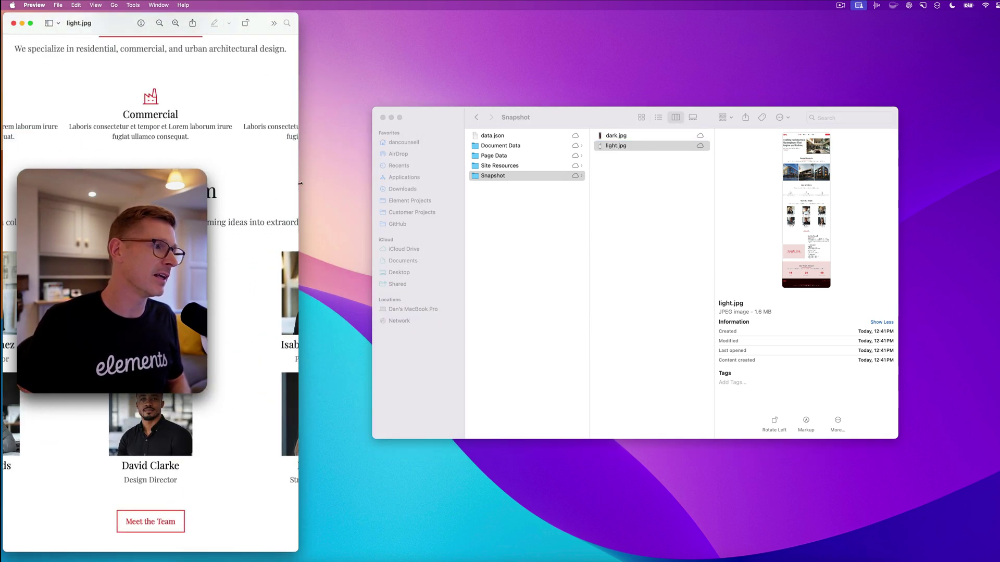
pyautogui.moveTo(300, 183); pyautogui.dragTo(875, 188)
# - Examine the enlarged light.jpg snapshot from the page header down to the footer, then close the image
pyautogui.scroll(3, 564, 251)
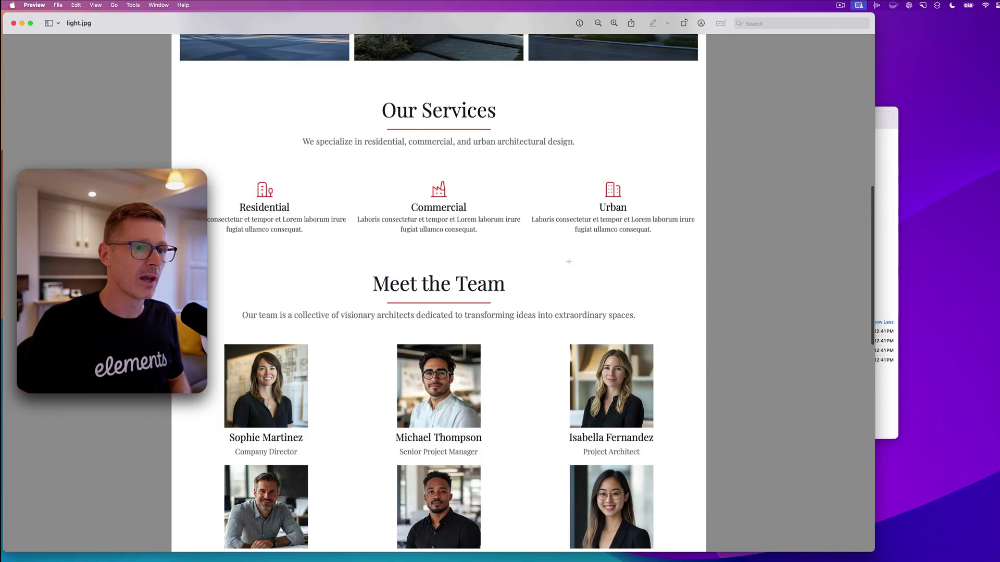
pyautogui.scroll(10, 564, 250)
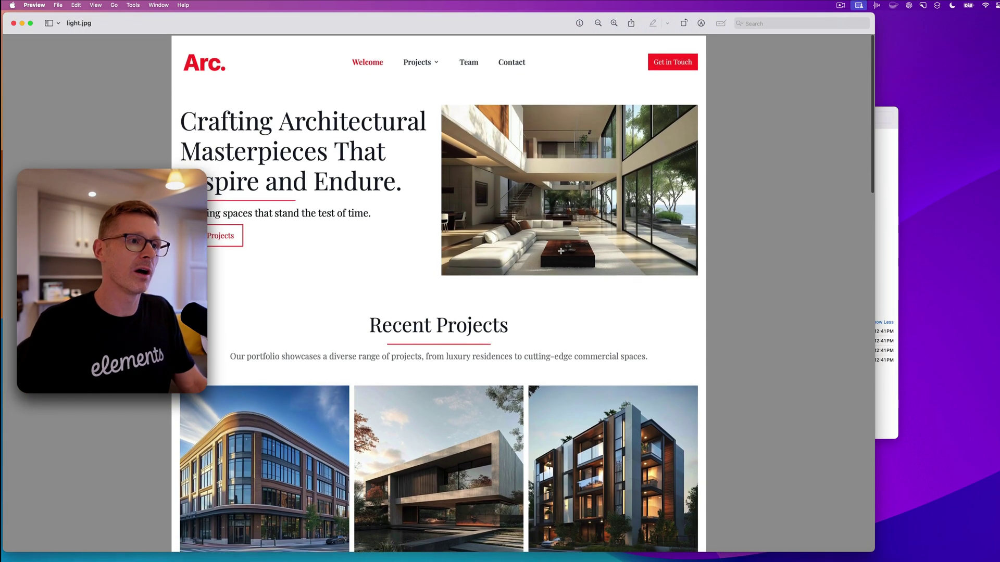
pyautogui.scroll(-6, 586, 328)
pyautogui.scroll(-10, 586, 329)
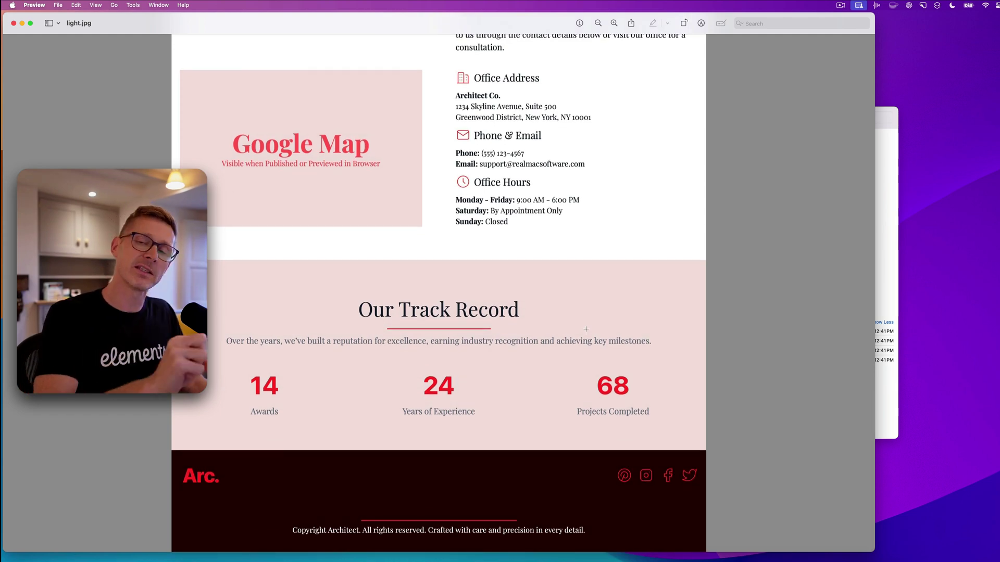
pyautogui.scroll(15, 586, 329)
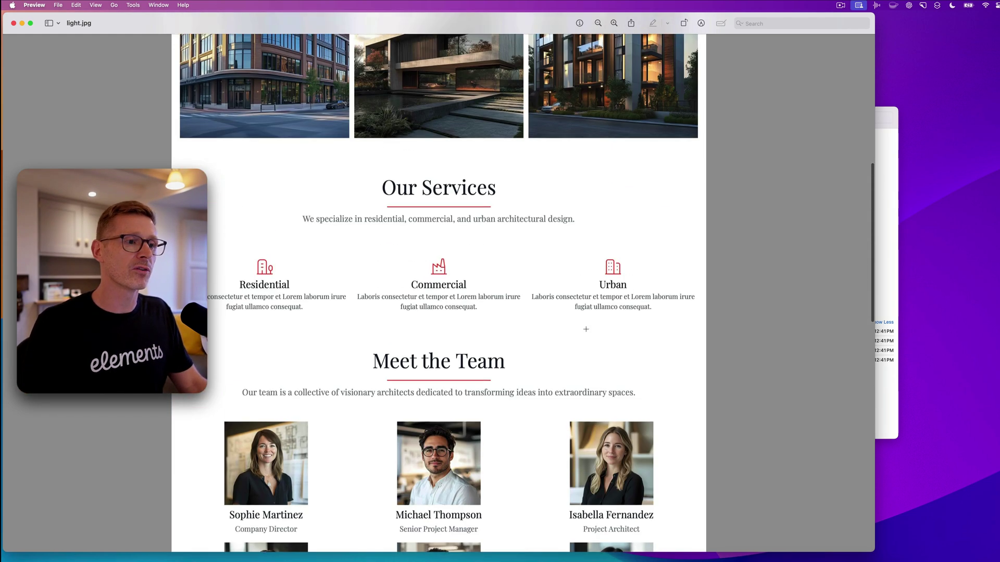
pyautogui.scroll(-10, 586, 329)
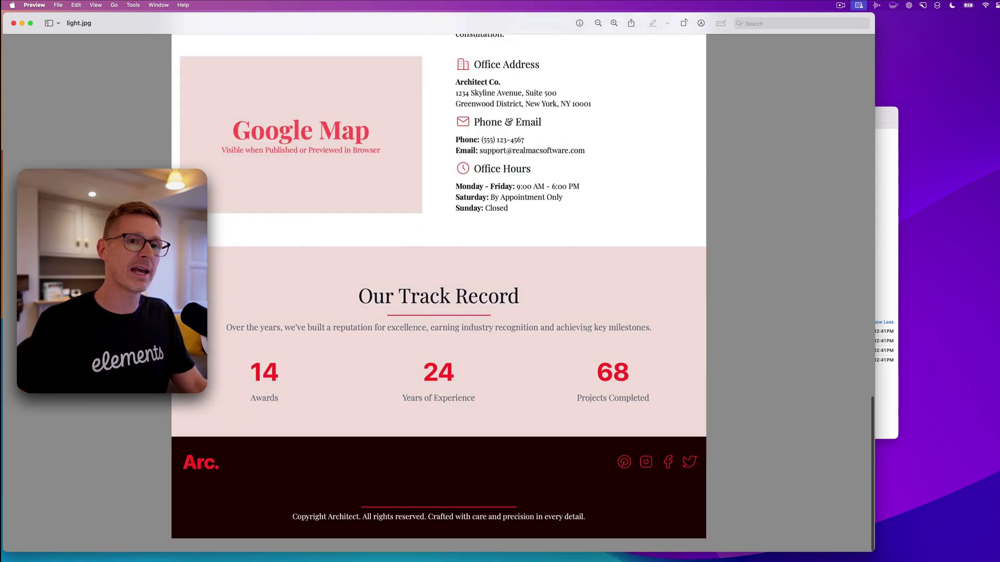
pyautogui.scroll(4, 586, 330)
pyautogui.scroll(10, 585, 330)
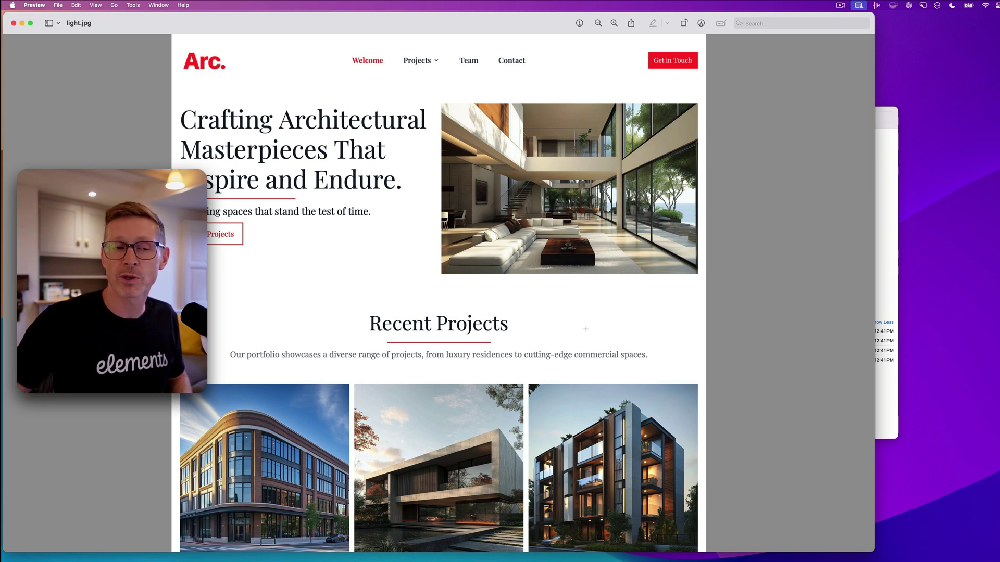
pyautogui.press('super+w')
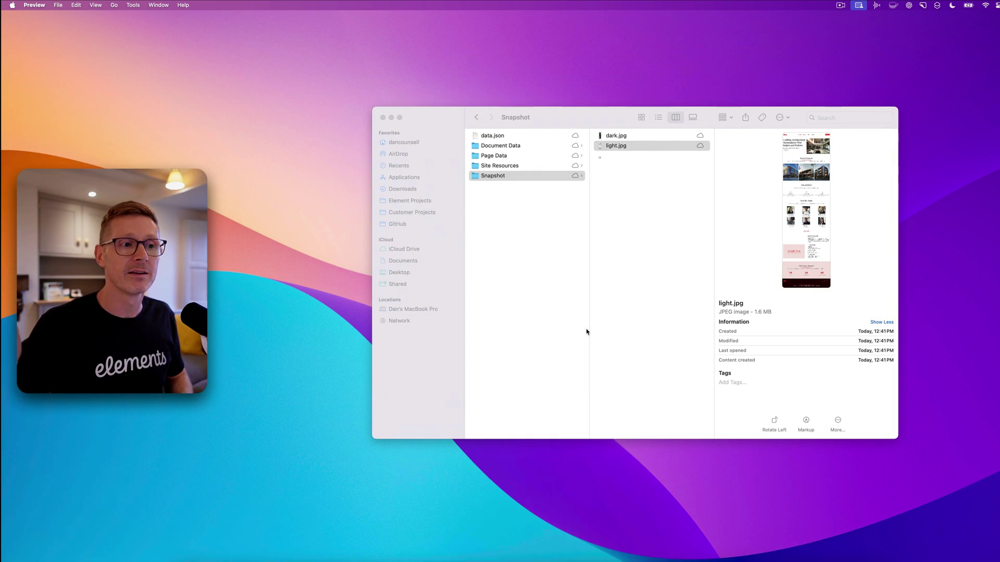
# - Select dark.jpg and light.jpg together, flip between them in Quick Look, then close it and clear the selection
pyautogui.keyDown('shift'); pyautogui.click(638, 135); pyautogui.keyUp('shift')
pyautogui.press('space')
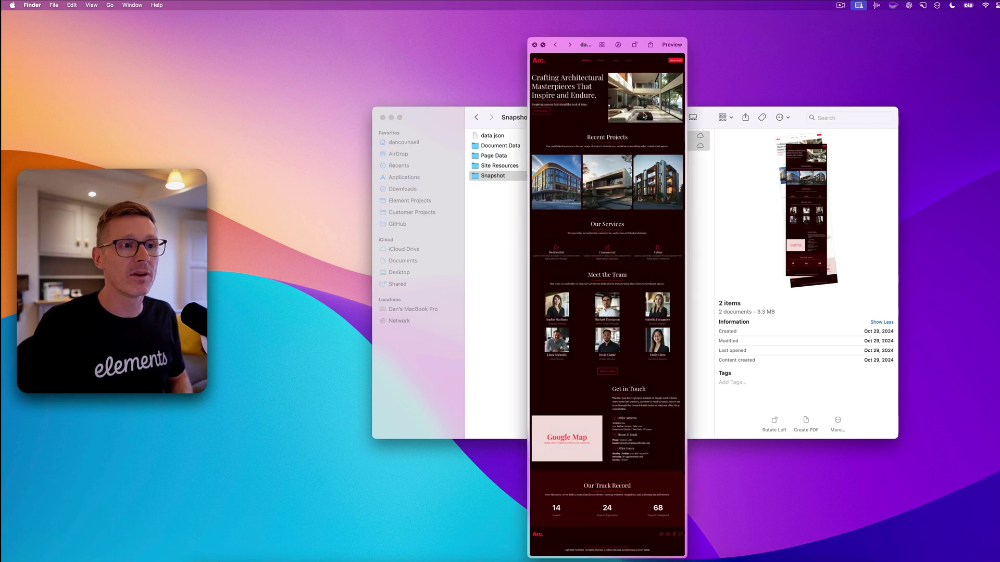
pyautogui.press('Right')
pyautogui.press('Left')
pyautogui.press('Right')
pyautogui.press('Left')
pyautogui.press('space')
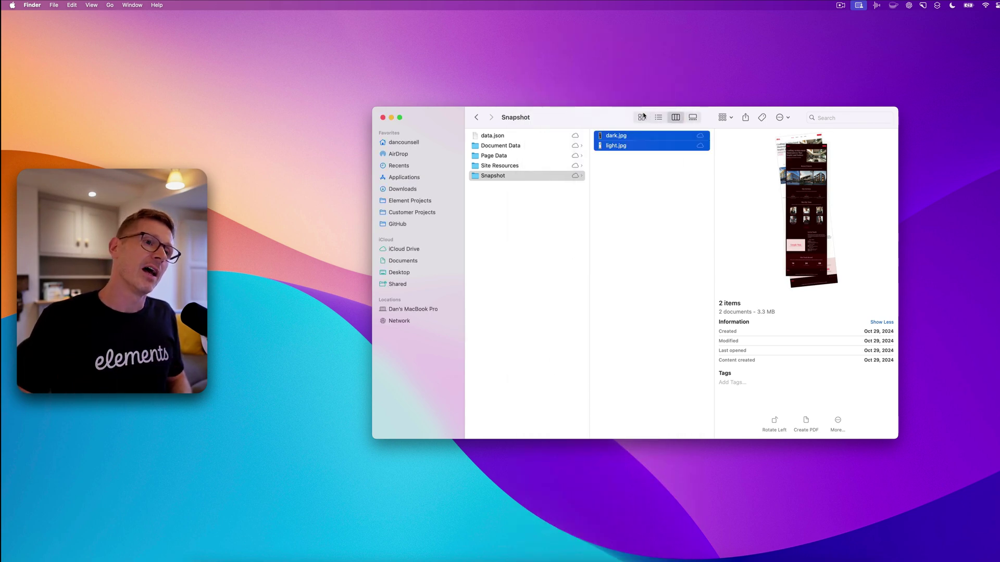
pyautogui.click(668, 188)
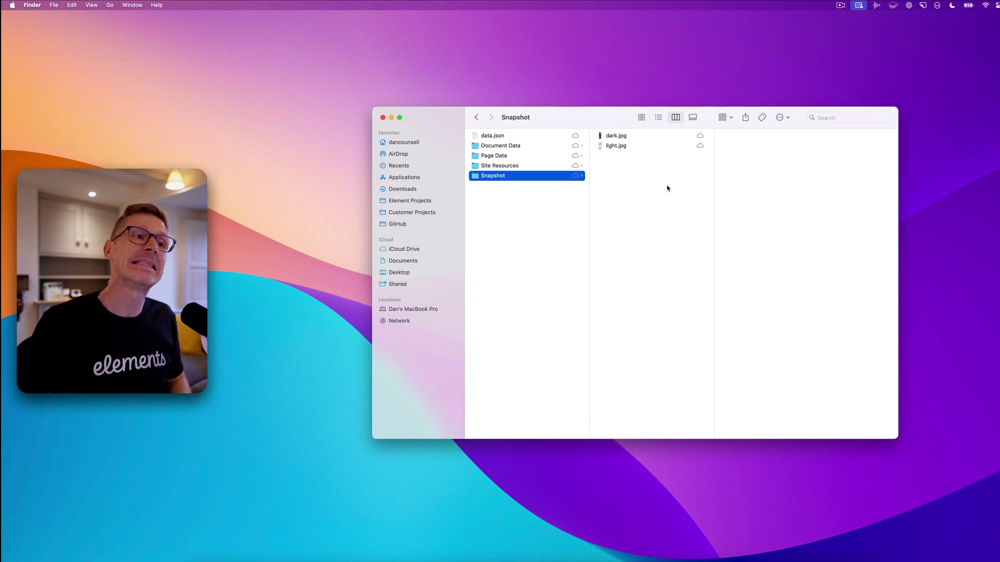
# - Close the package contents window and compare Dev Diary Projects in icon, list and column views, finishing in icon view
pyautogui.press('super+w')
pyautogui.press('super+n')
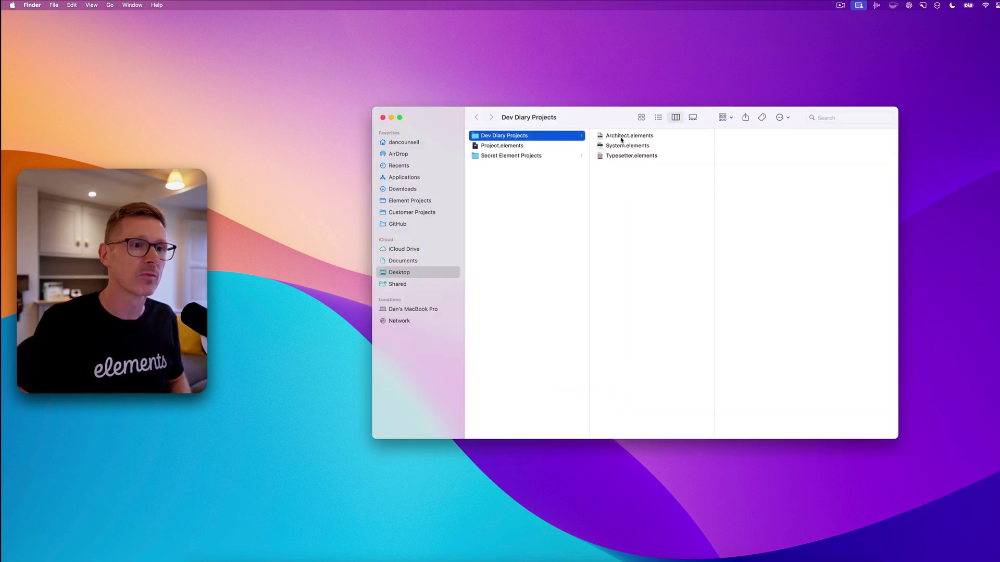
pyautogui.click(641, 117)
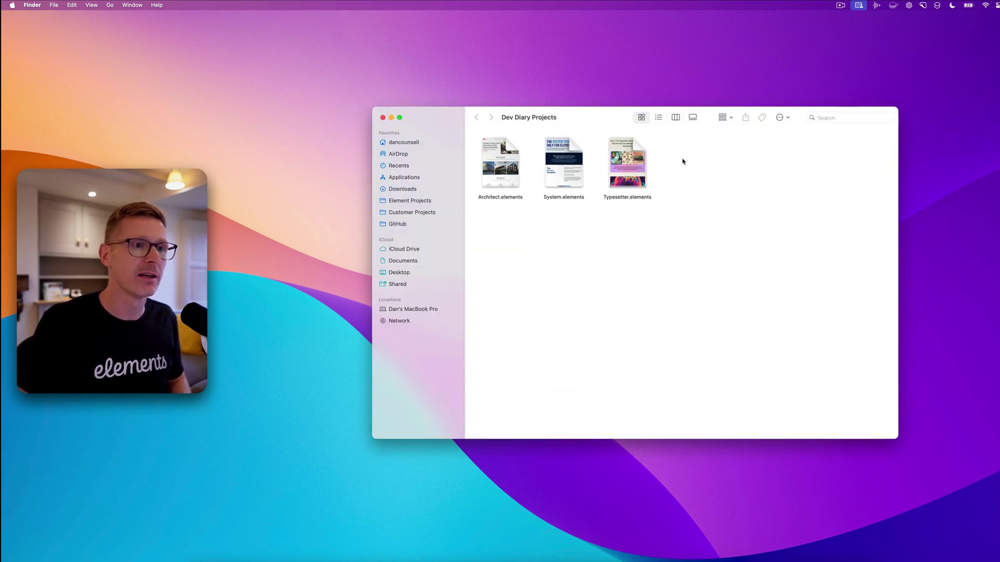
pyautogui.click(660, 118)
pyautogui.click(672, 121)
pyautogui.click(658, 117)
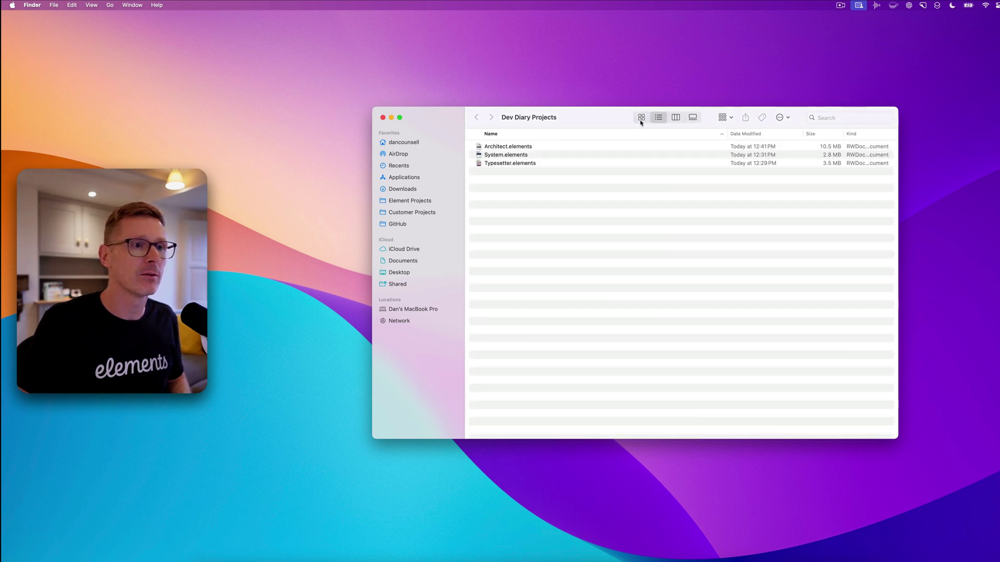
pyautogui.click(641, 117)
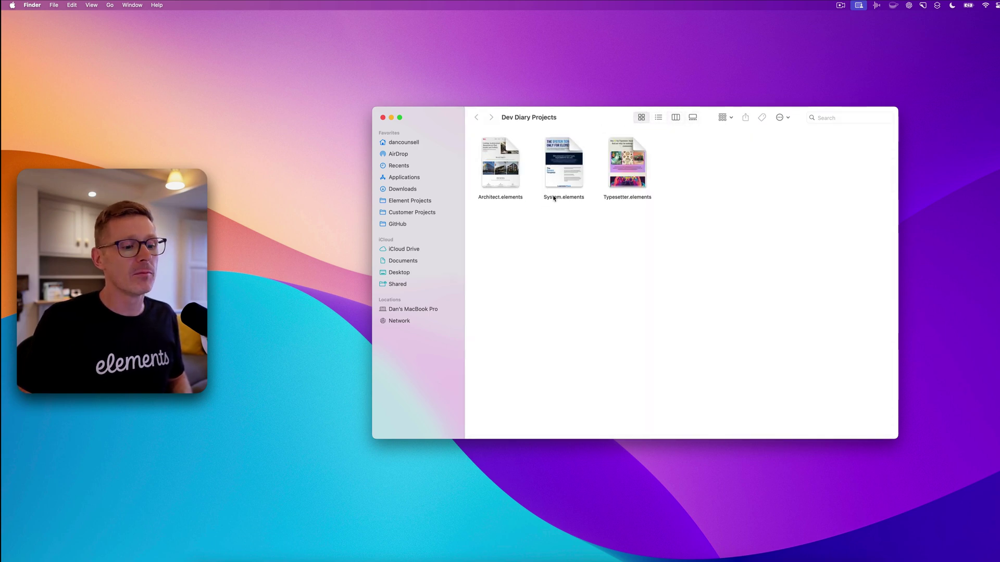
# - Switch to Elements and set the "Crafting Architectural Masterpieces" heading on the Welcome page to the darkest shade of red
pyautogui.click(513, 552)
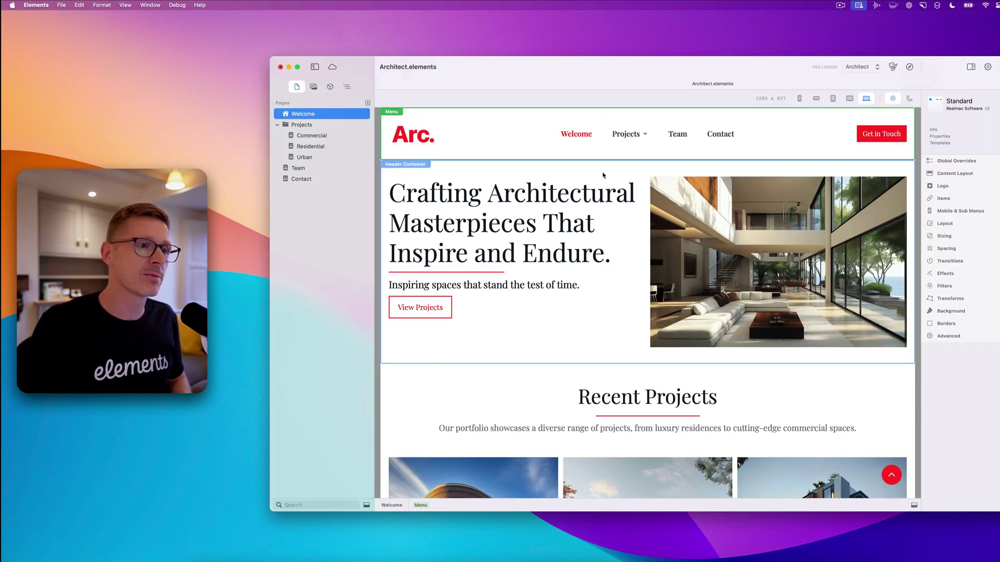
pyautogui.click(592, 192)
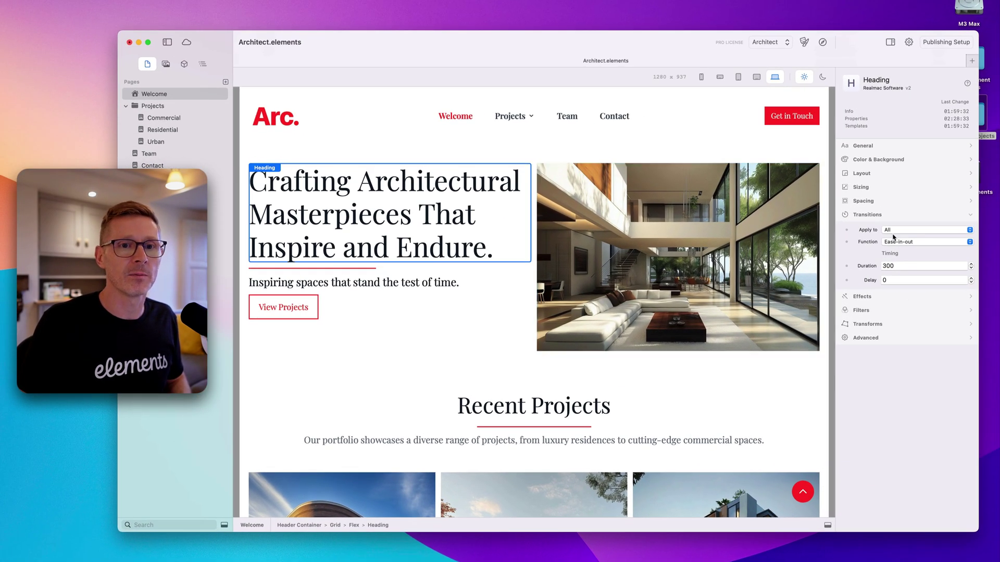
pyautogui.click(888, 160)
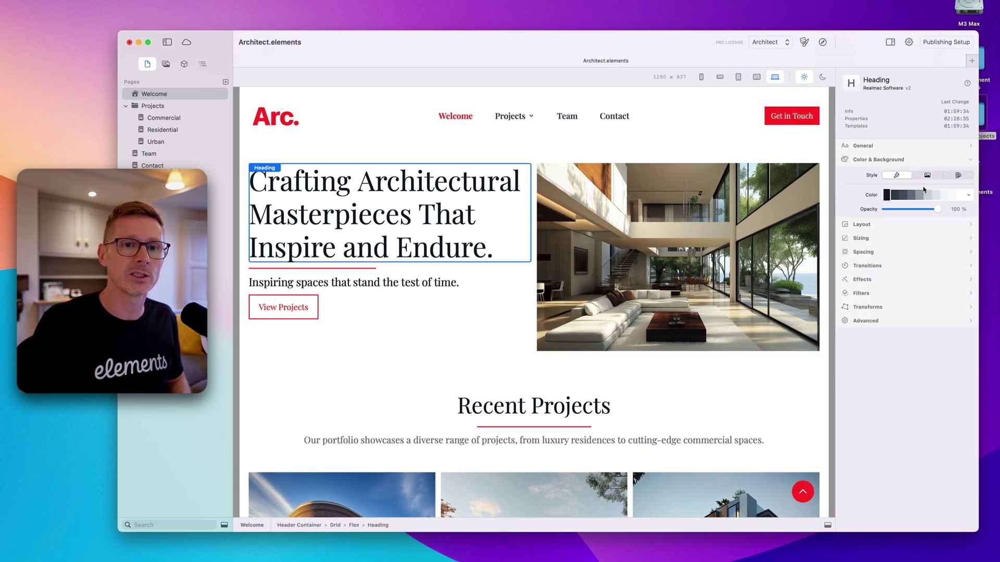
pyautogui.click(968, 195)
pyautogui.click(943, 245)
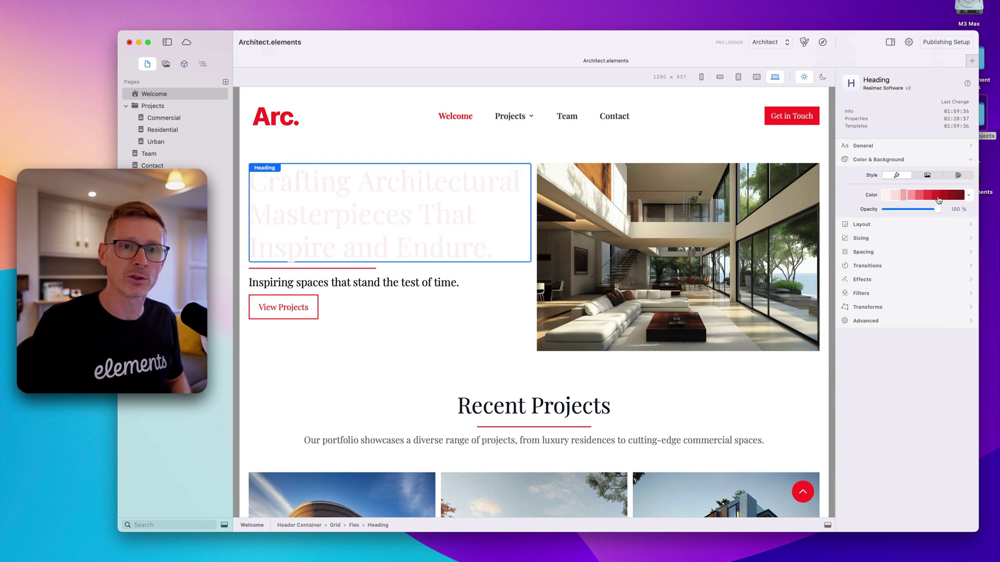
pyautogui.click(960, 195)
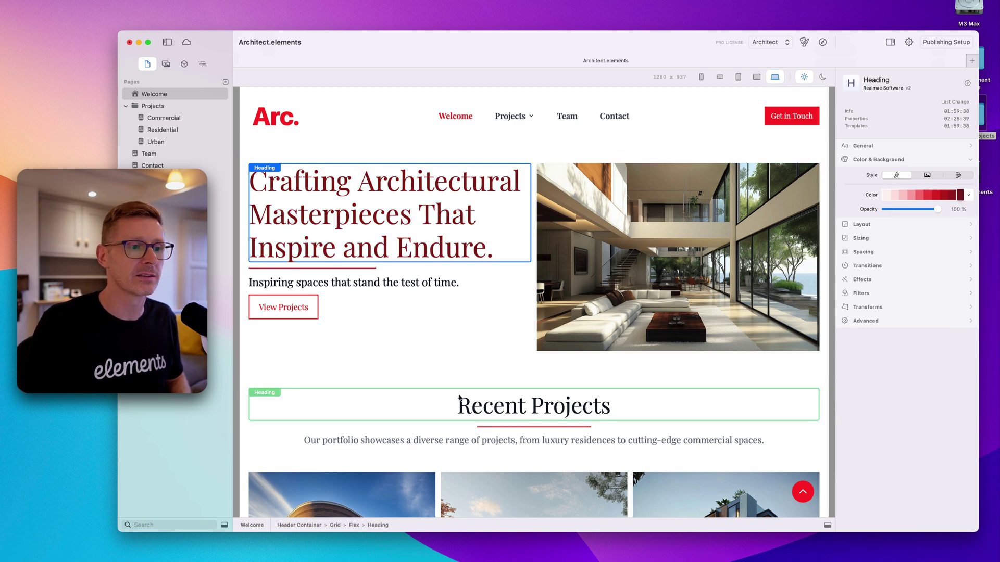
# - Set the background colour of the Header Container on the Welcome page to a light sky blue
pyautogui.click(460, 366)
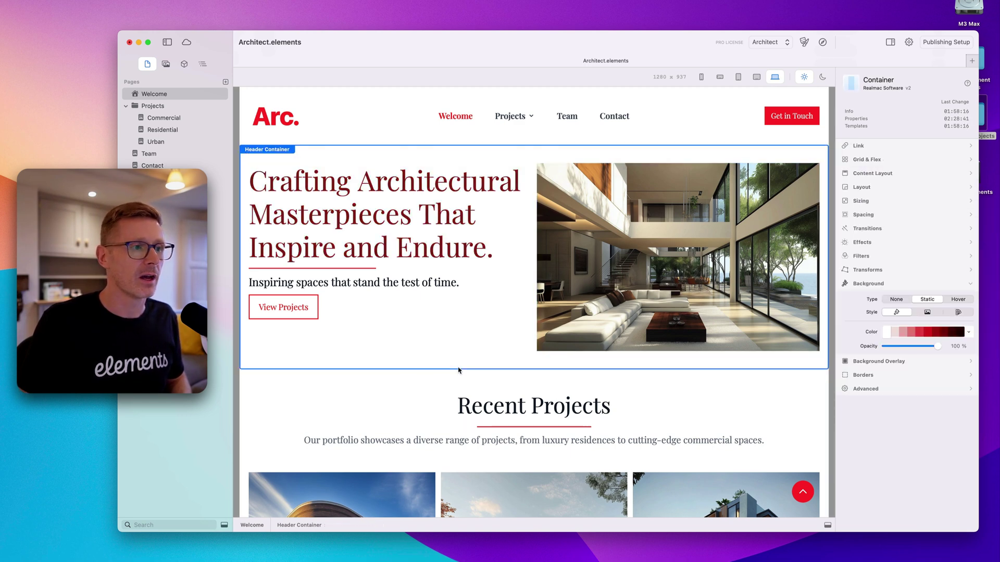
pyautogui.click(968, 332)
pyautogui.click(922, 406)
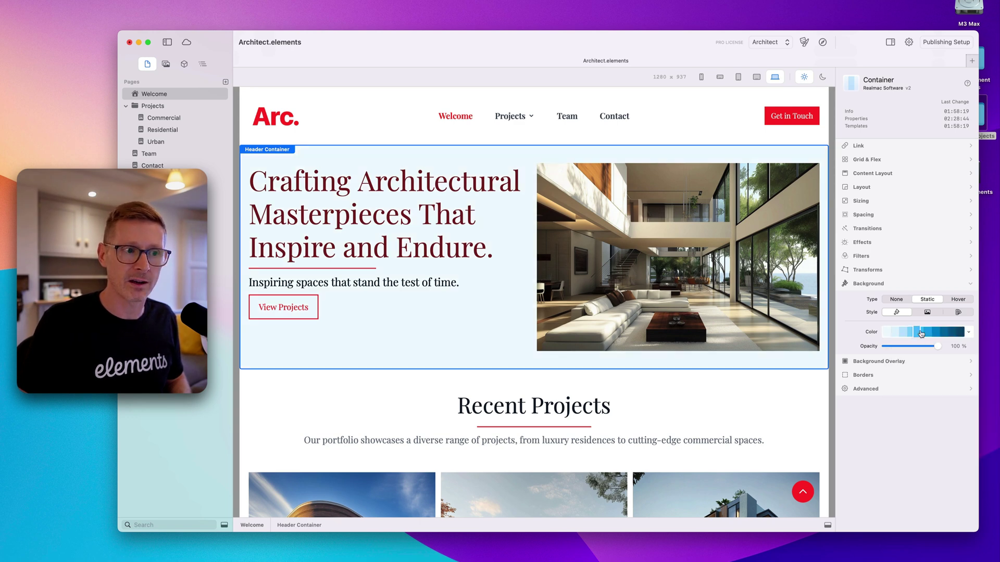
pyautogui.click(920, 332)
pyautogui.click(913, 332)
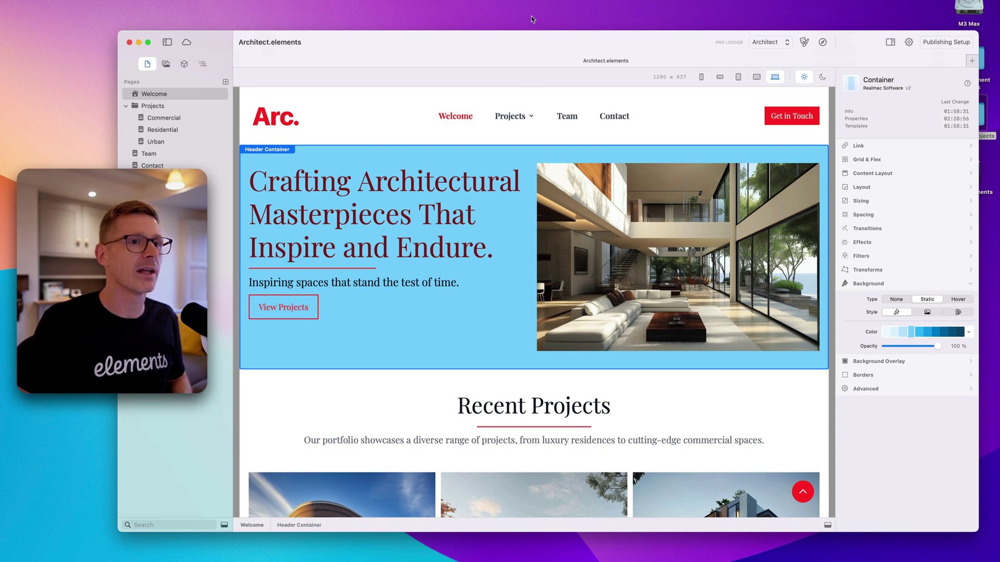
# - Switch to the Dev Diary Projects folder in Finder and preview Architect.elements and System.elements one after the other in Quick Look
pyautogui.press('cmd+q')
pyautogui.click(361, 134)
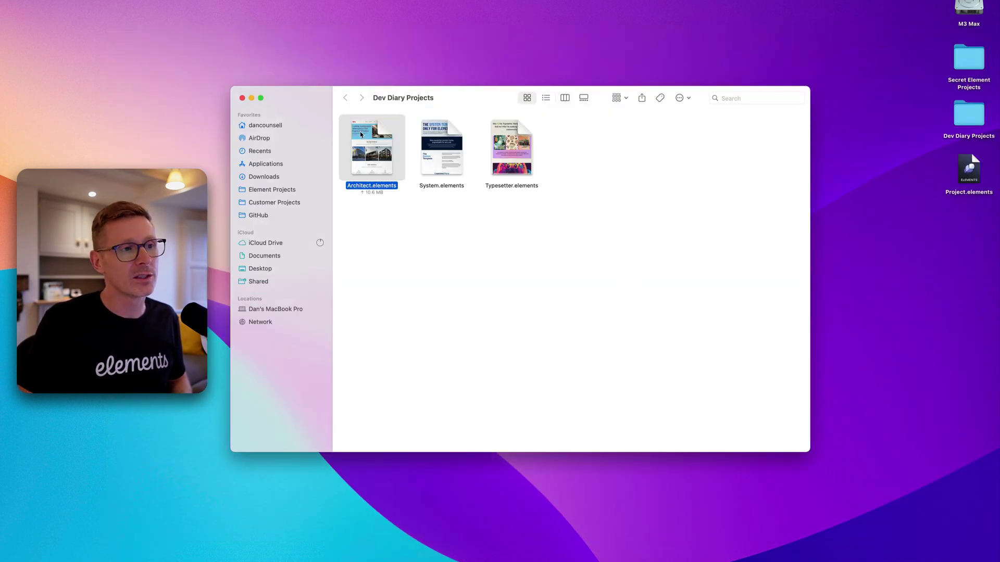
pyautogui.press('space')
pyautogui.press('Right')
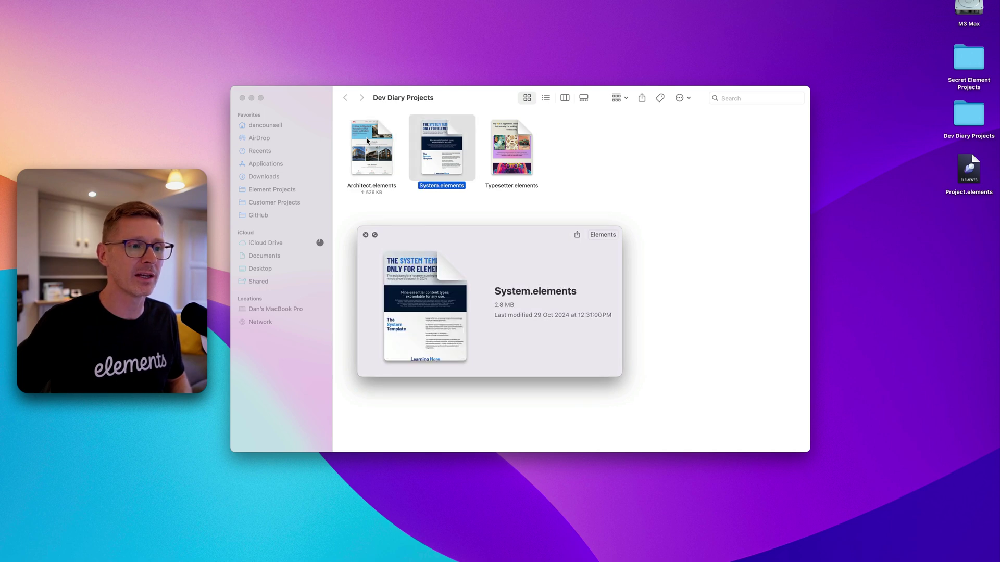
# - Add Architect.elements to the selection, compare both projects side by side in an enlarged Quick Look, then close it and clear the selection
pyautogui.keyDown('super'); pyautogui.click(367, 140); pyautogui.keyUp('super')
pyautogui.click(551, 236)
pyautogui.click(620, 231)
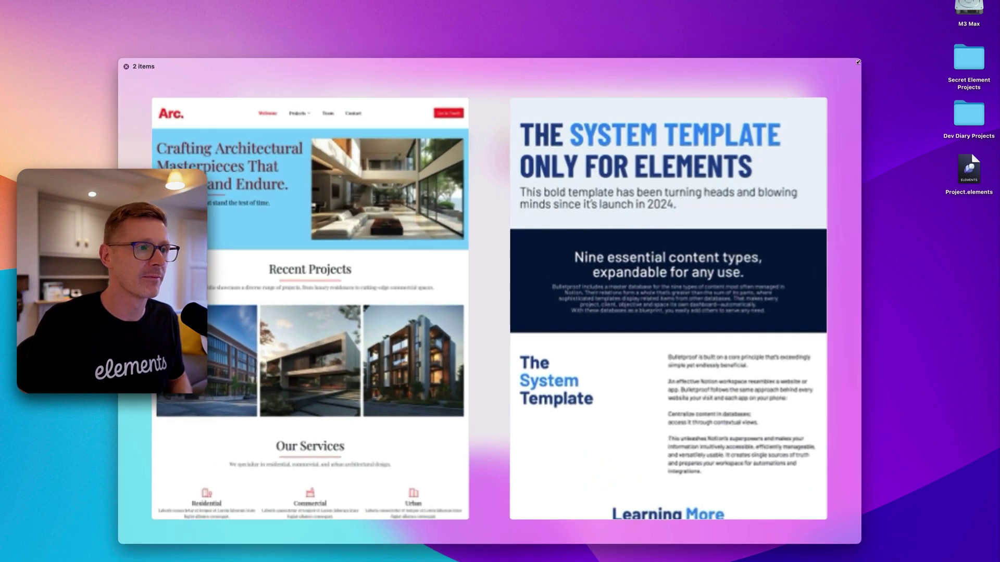
pyautogui.press('space')
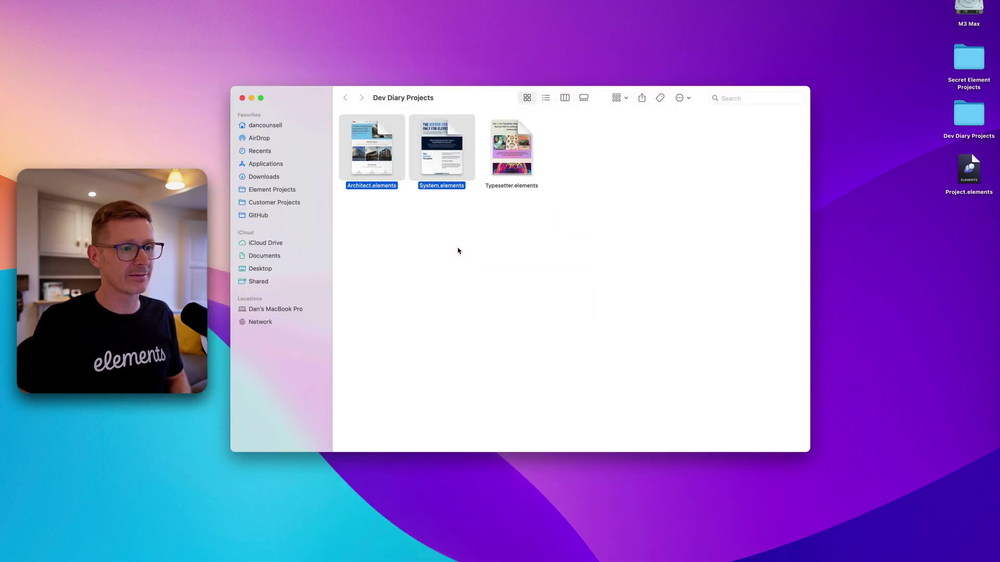
pyautogui.press('space')
pyautogui.click(436, 221)
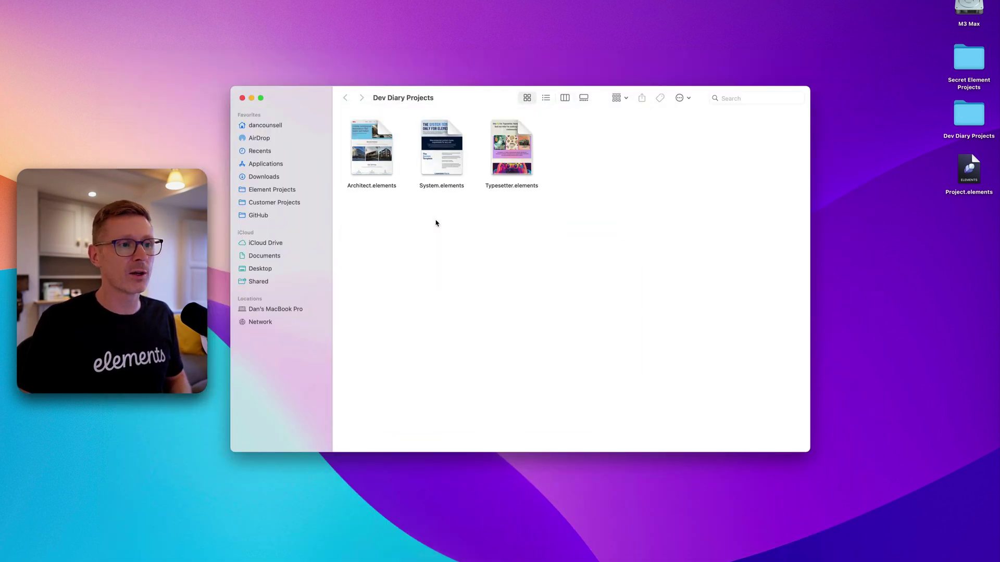
# - Close the Dev Diary Projects window, undo the heading and header background colour changes in Elements, and select the Menu
pyautogui.press('super+w')
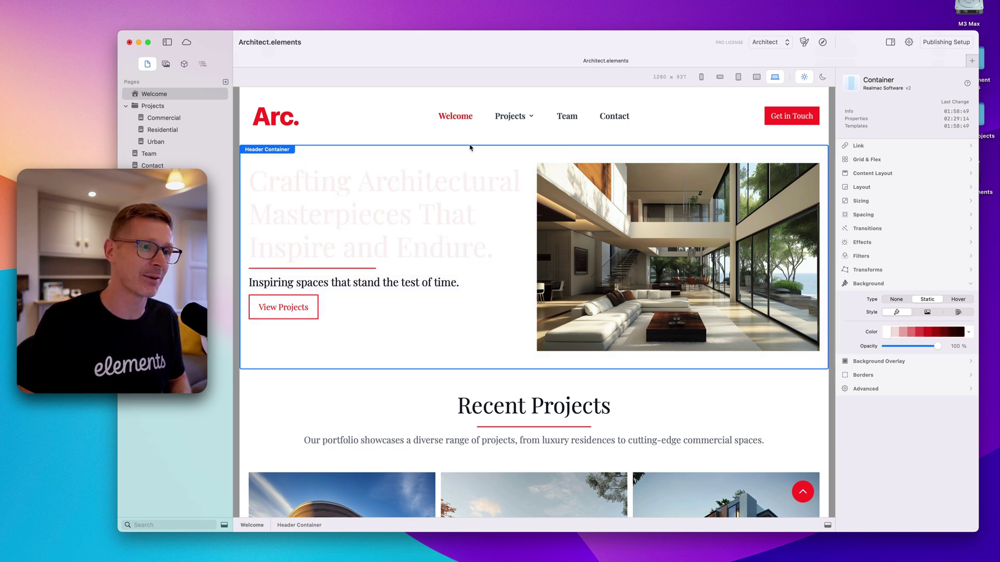
pyautogui.click(486, 140)
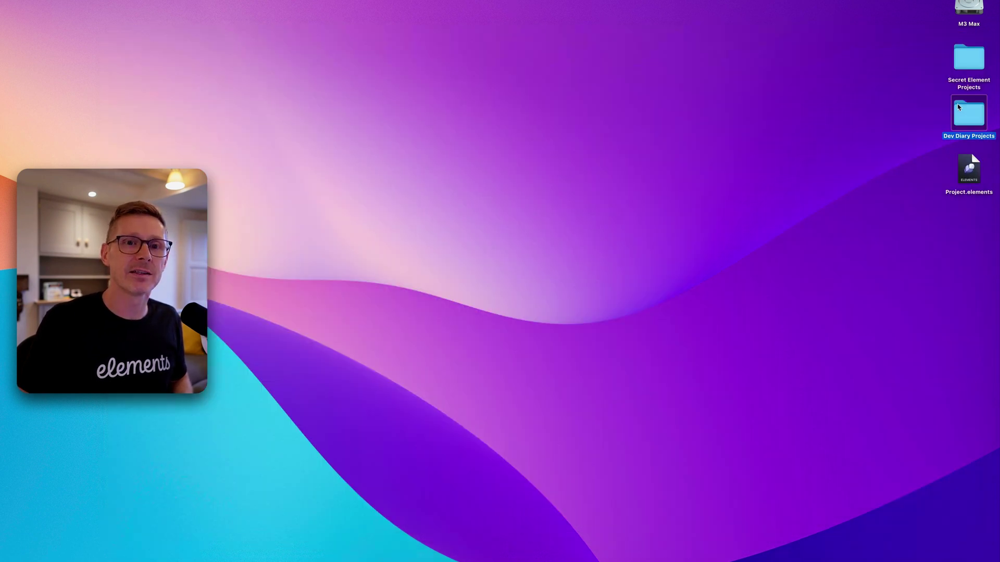
# - Reopen Dev Diary Projects, check the Architect.elements preview in Quick Look, then close the preview and the folder window
pyautogui.doubleClick(957, 107)
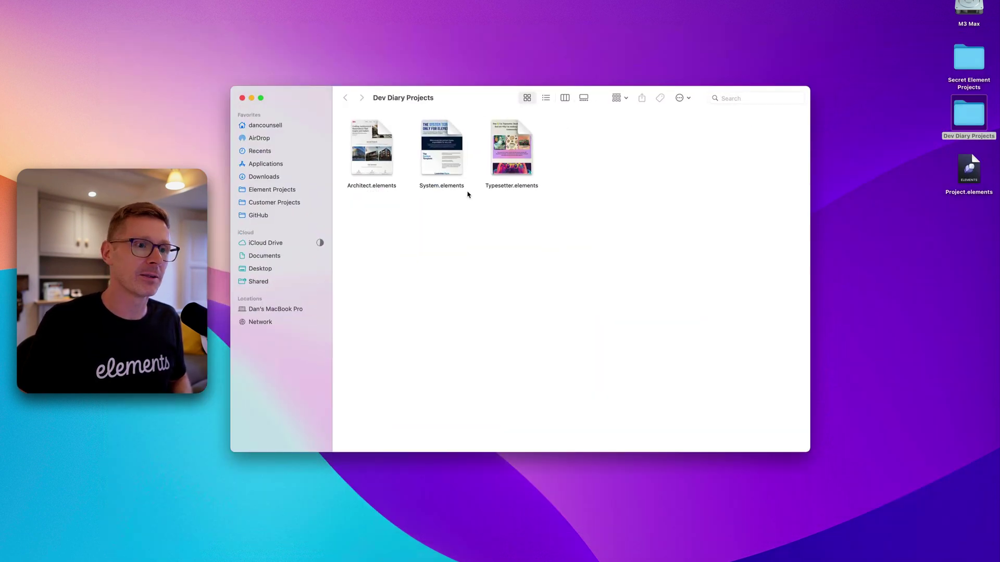
pyautogui.click(360, 159)
pyautogui.press('space')
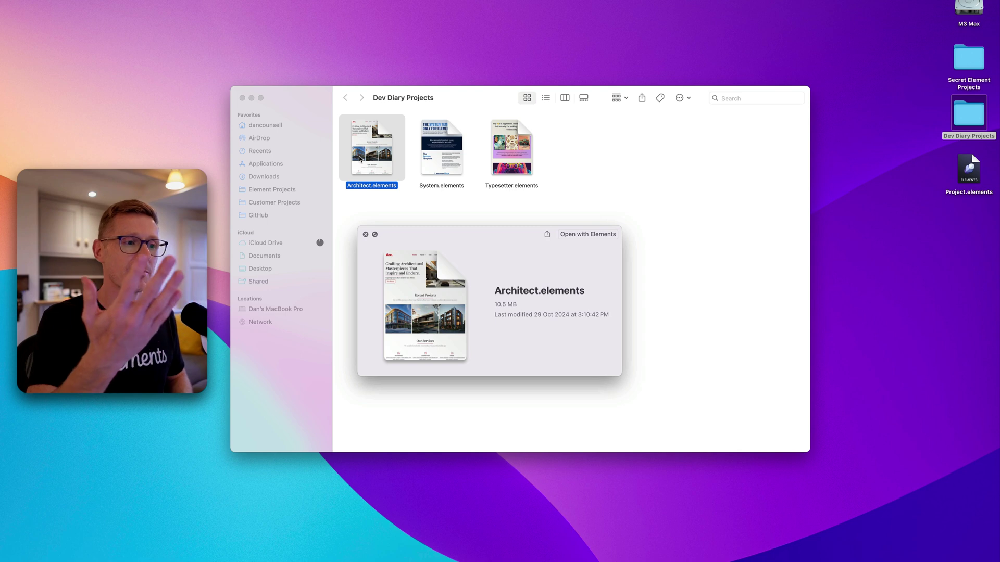
pyautogui.press('space')
pyautogui.click(525, 268)
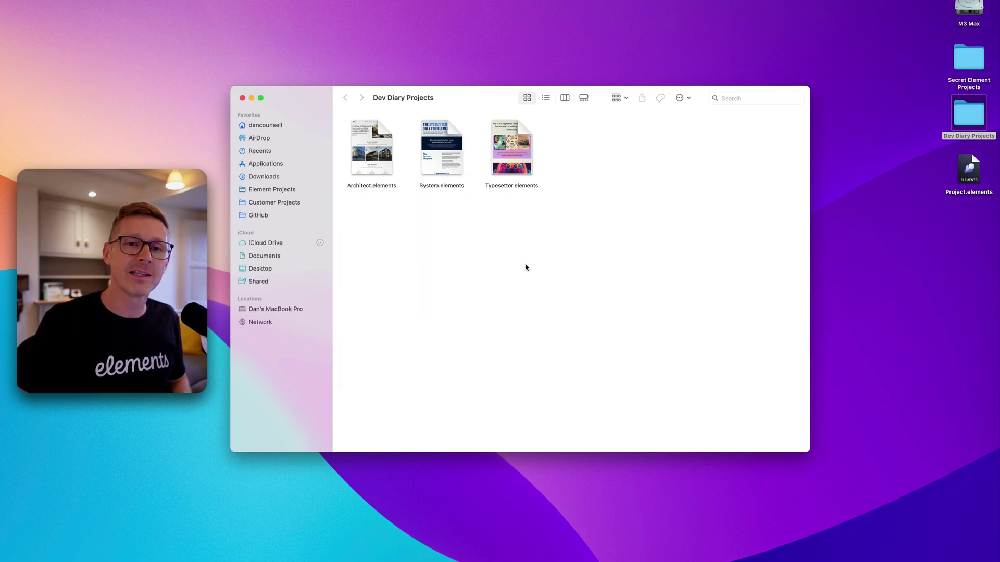
pyautogui.press('super+w')
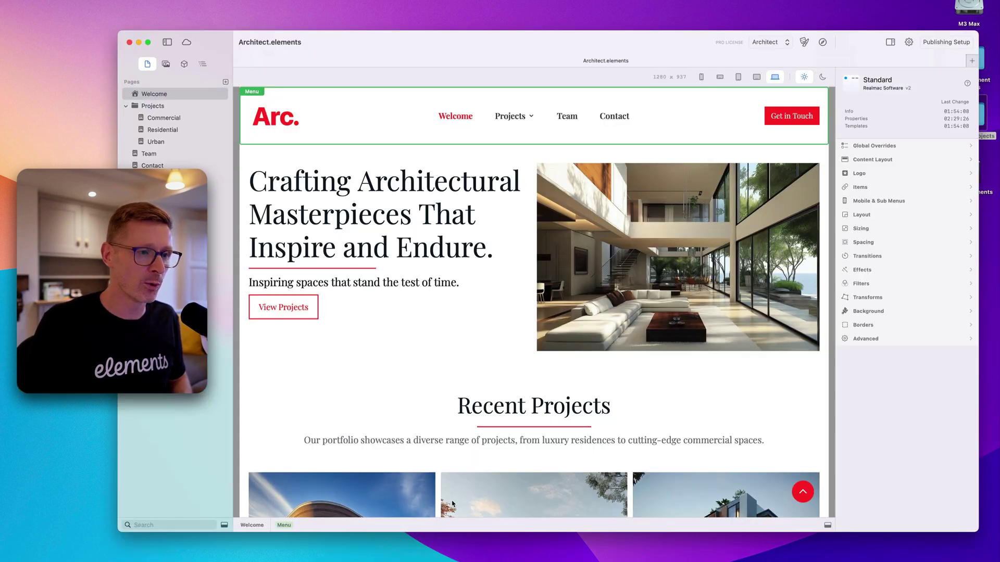